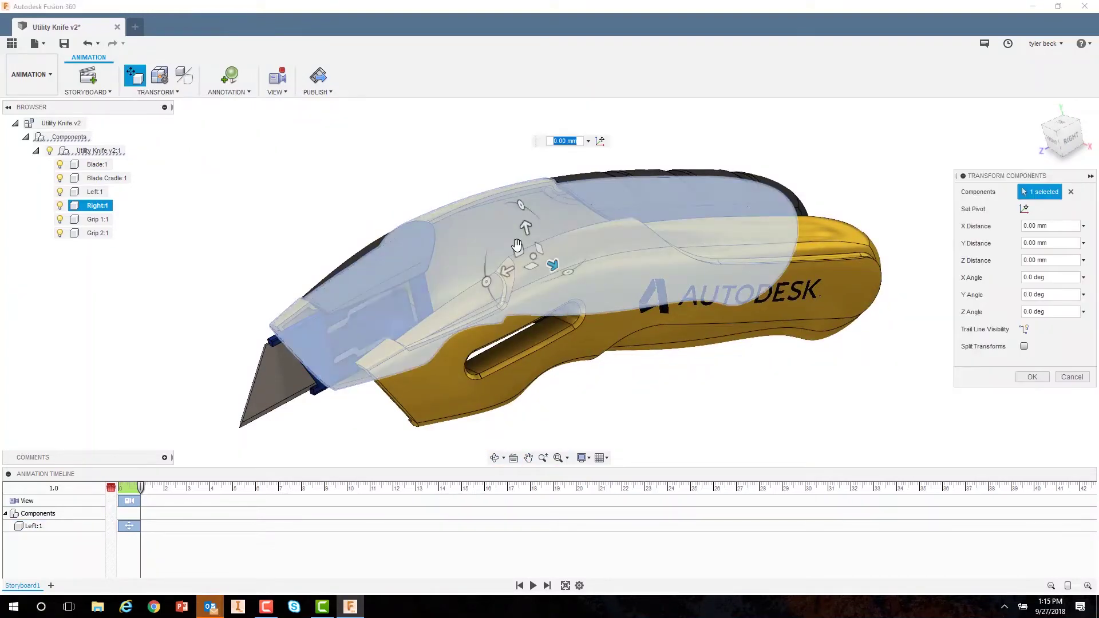
- Move Right:1 outward, lift Grip 2:1 up, and pull Blade:1 down-left out of the knife
left_click_drag(518, 247, 466, 232)
left_click(375, 252)
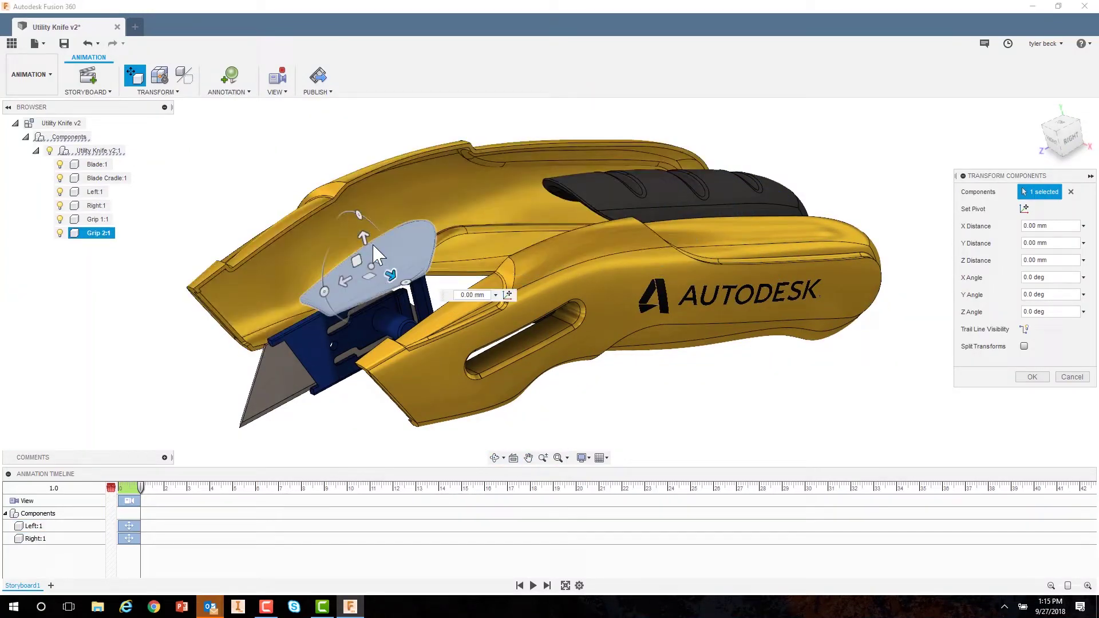
left_click_drag(375, 252, 370, 173)
left_click(284, 367)
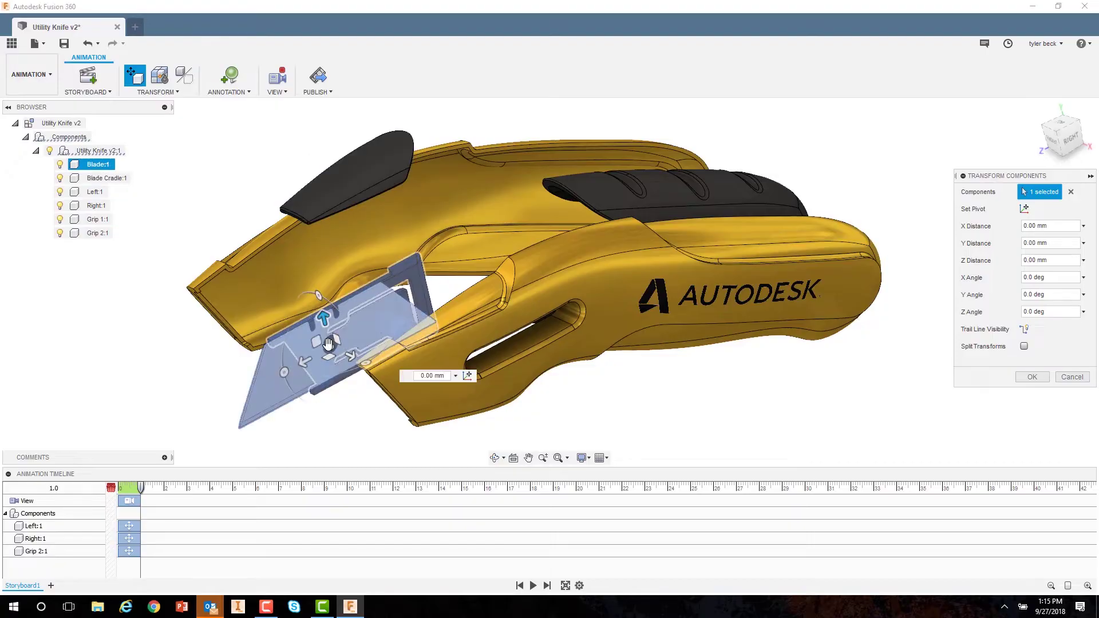
left_click_drag(329, 344, 180, 465)
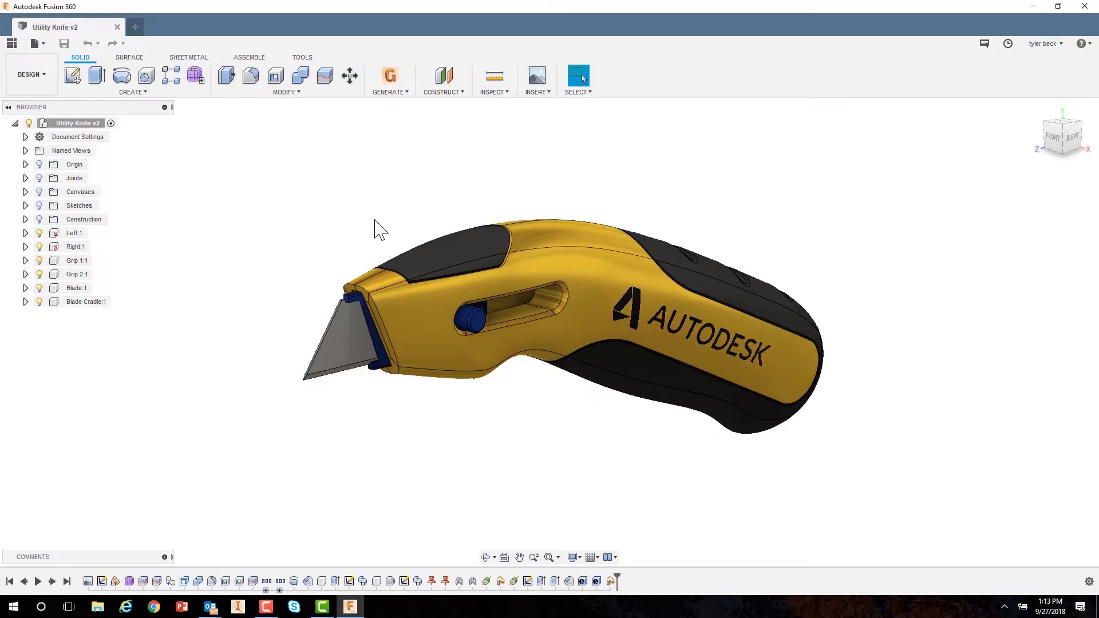
middle_click_drag(443, 269, 415, 261, "shift")
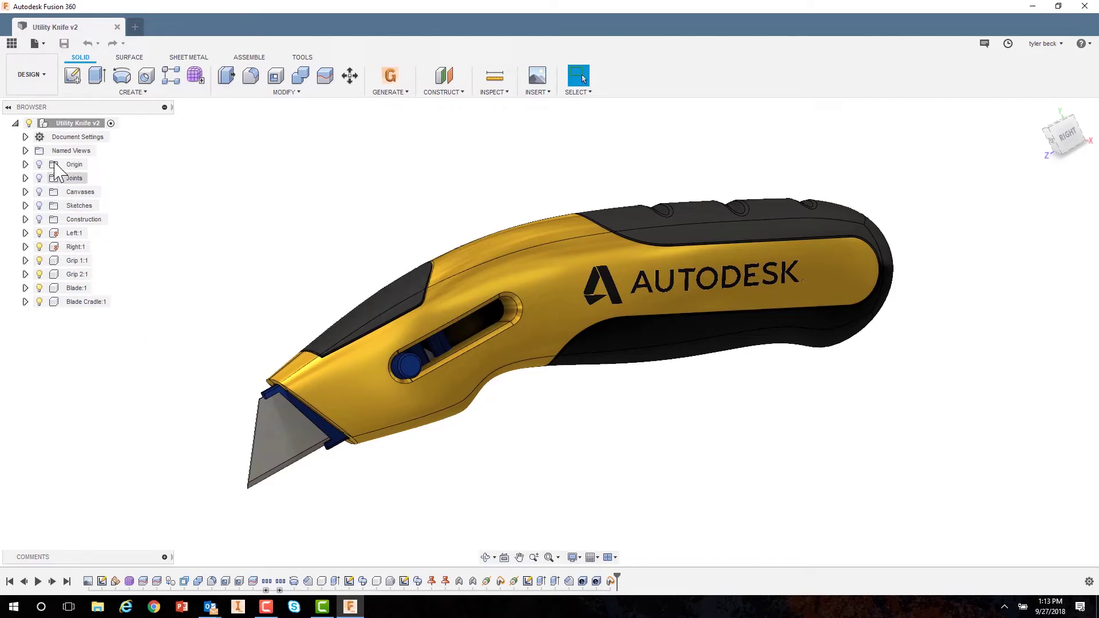
middle_click_drag(528, 417, 415, 273, "shift")
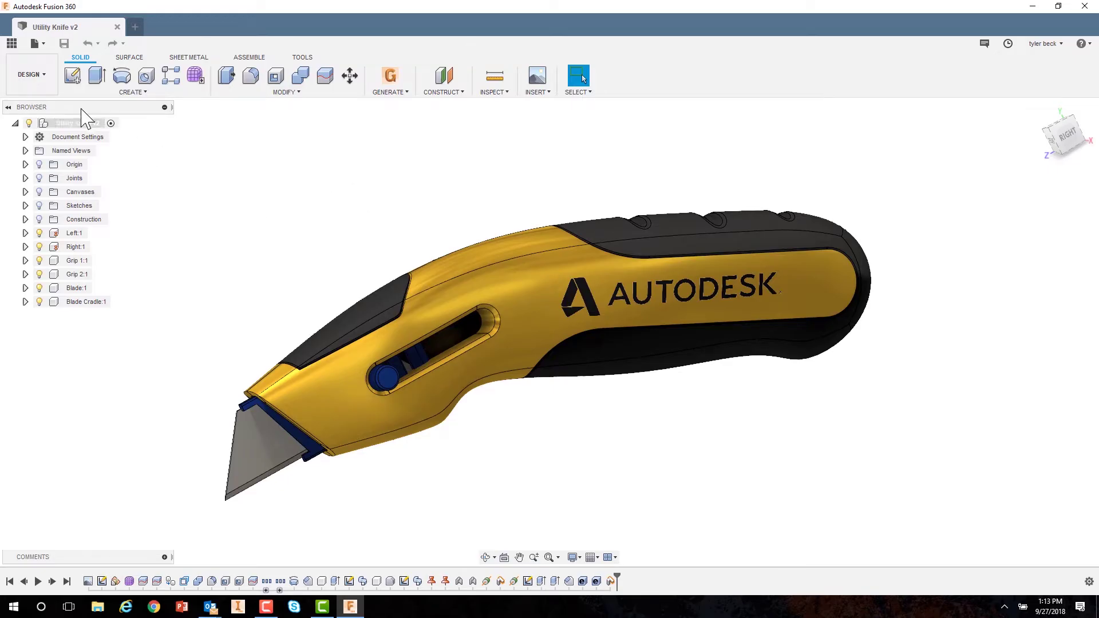
- Switch to the ANIMATION workspace and orbit the knife to record a View track
left_click(43, 75)
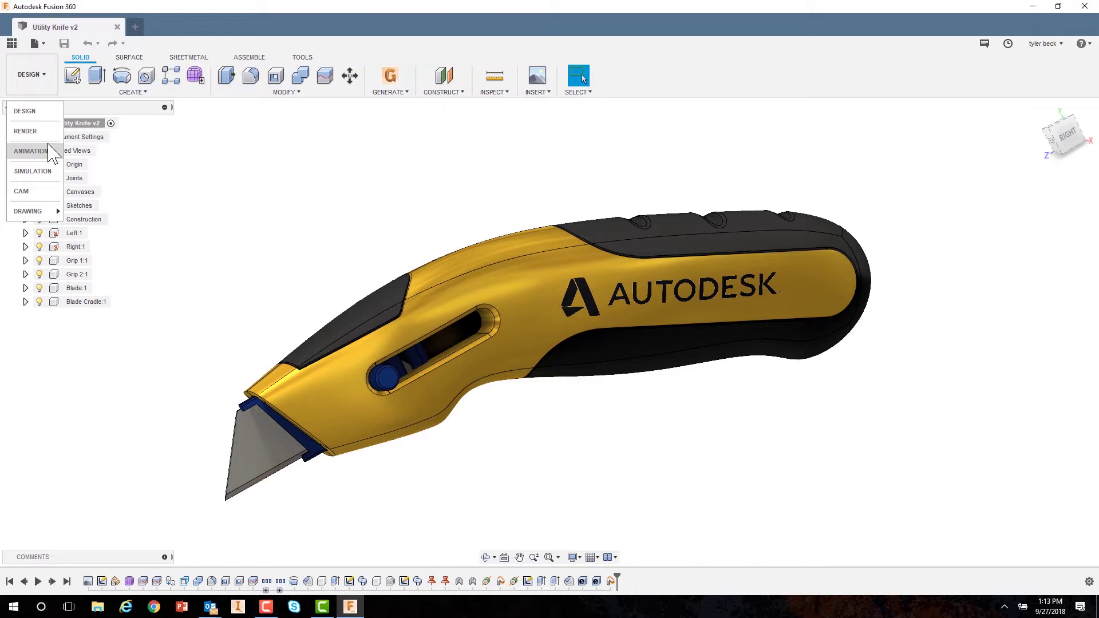
left_click(31, 151)
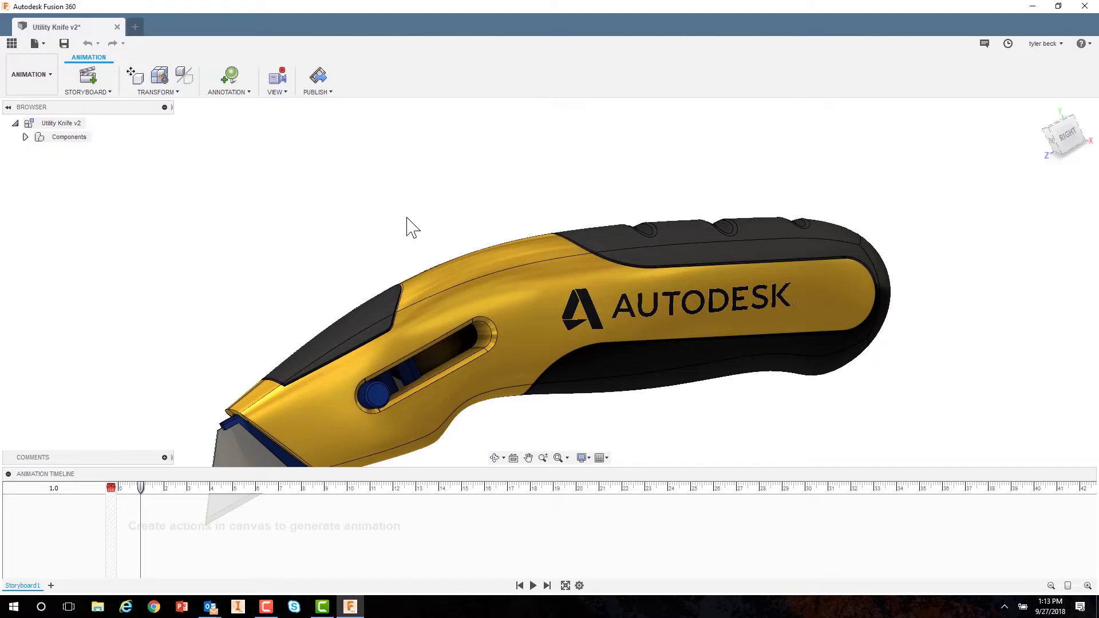
middle_click_drag(410, 226, 406, 205, "shift")
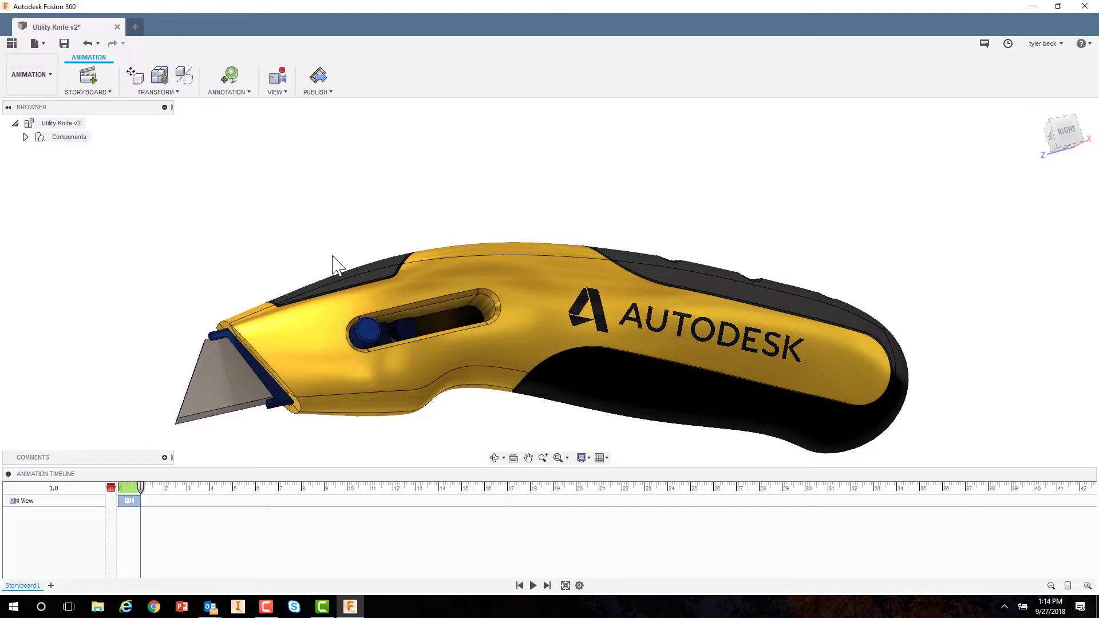
middle_click_drag(409, 291, 439, 303, "shift")
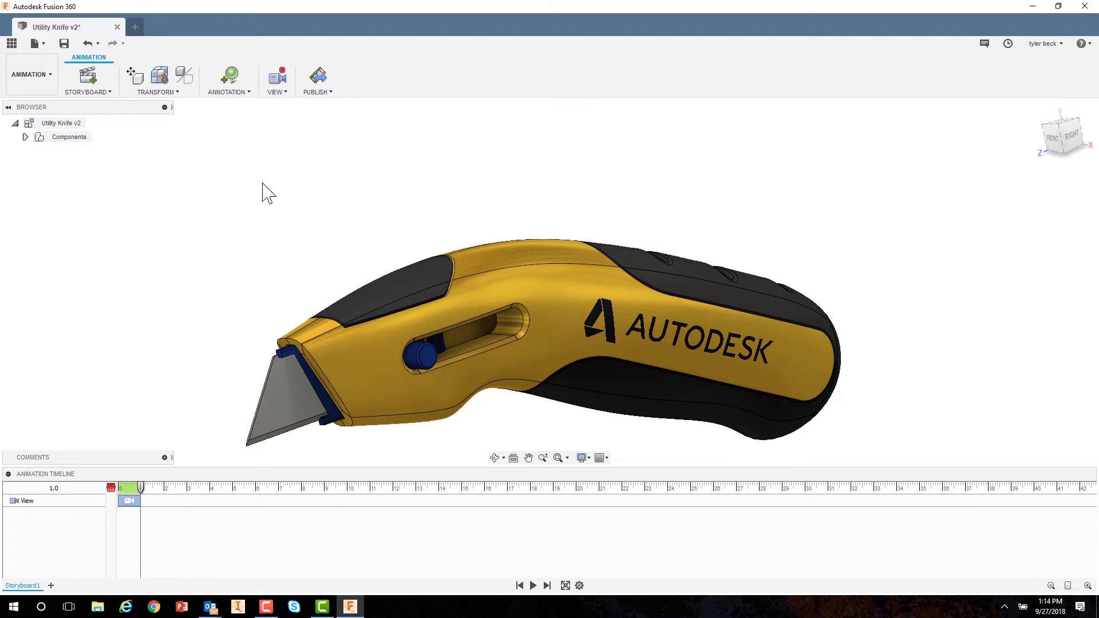
- Try auto exploding all levels and one level, dismissing both no-components messages
left_click(157, 92)
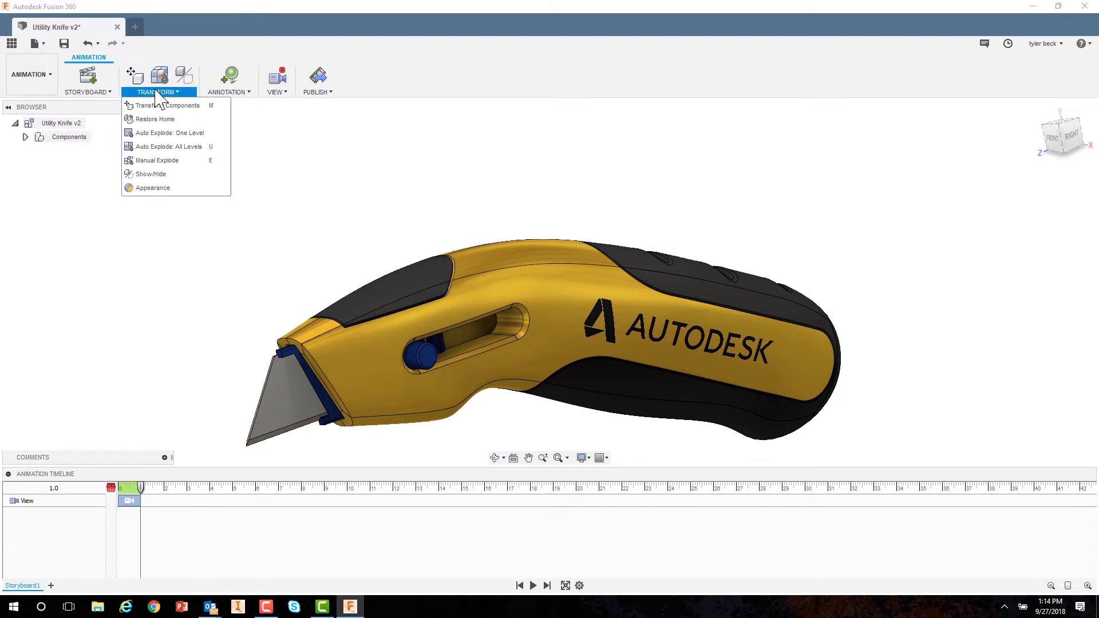
left_click(182, 154)
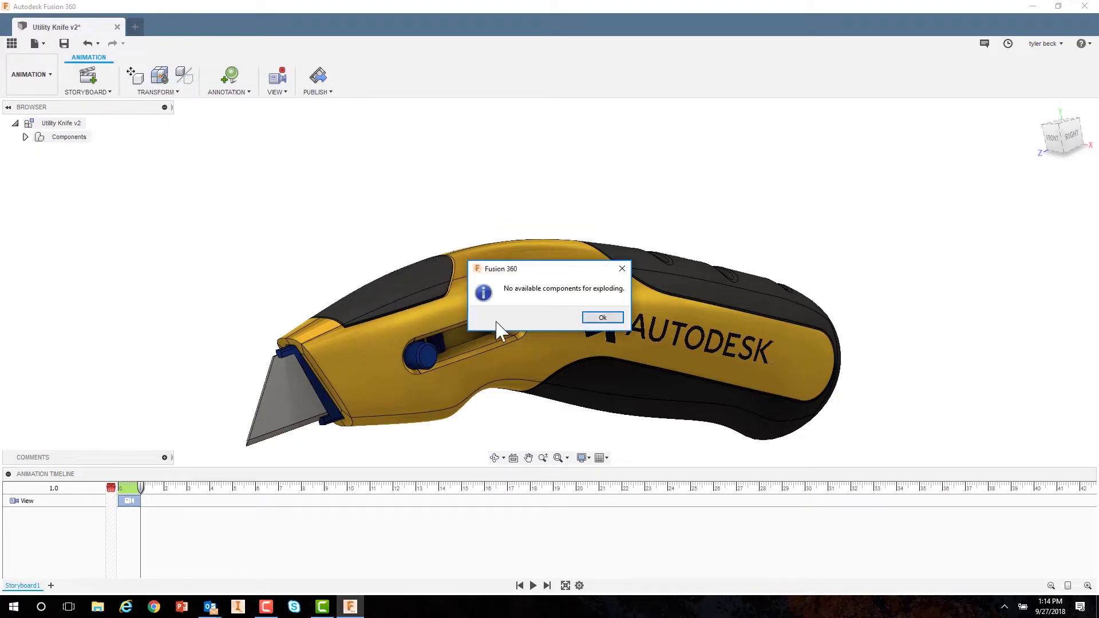
left_click(590, 323)
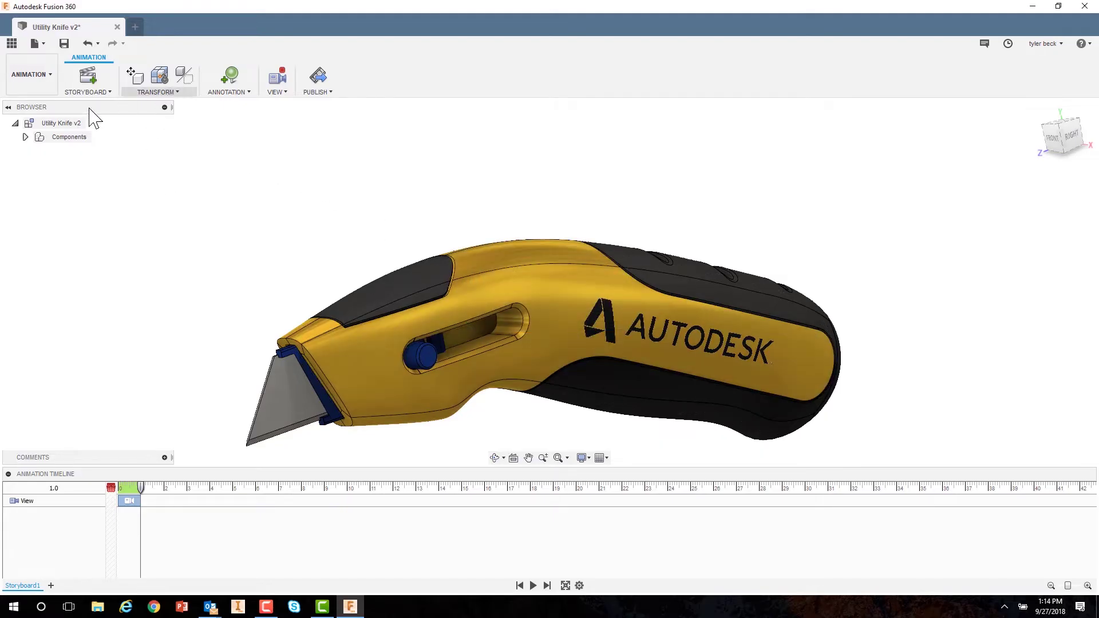
left_click(186, 93)
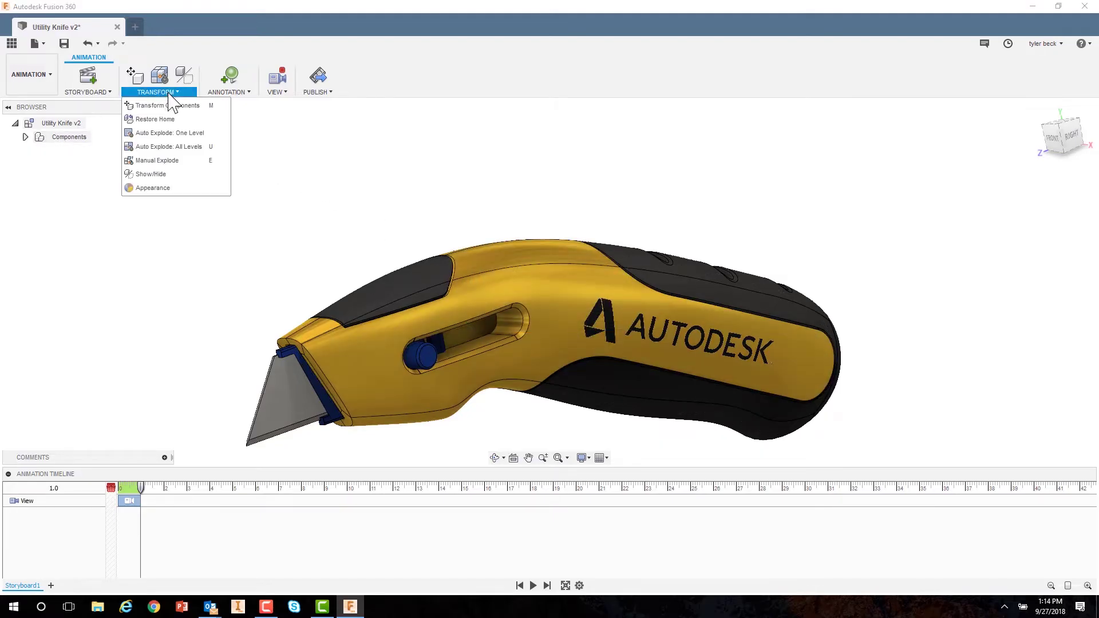
left_click(189, 134)
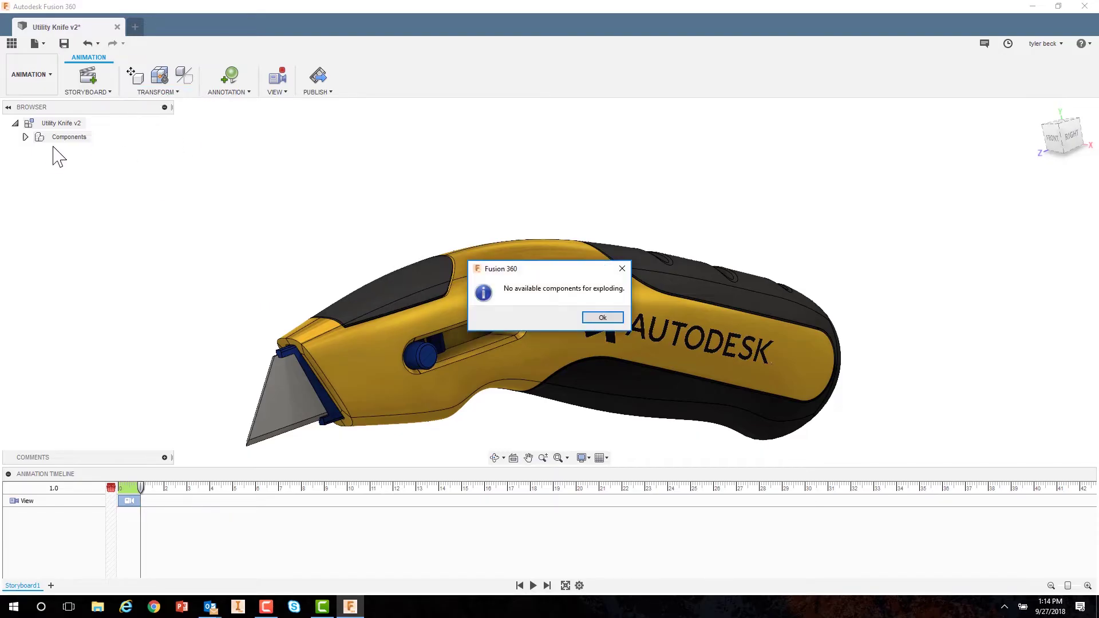
key("Return")
- Select Blade:1 through Grip 2:1, preview an auto explode with adjusted spacing, then cancel
left_click(26, 138)
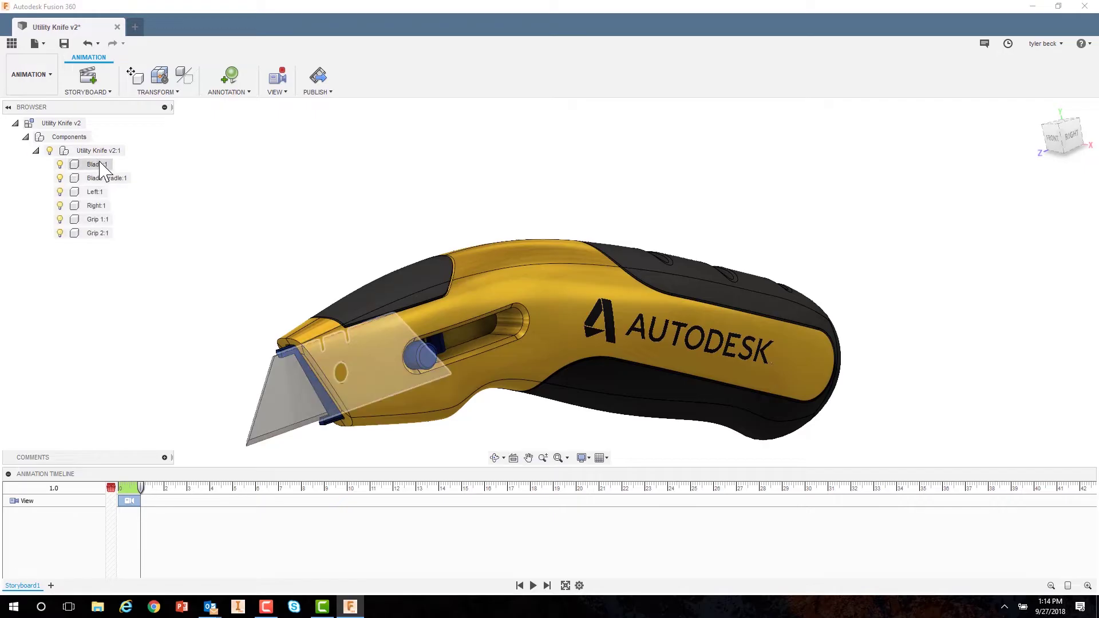
left_click(94, 164)
left_click(98, 233, "shift")
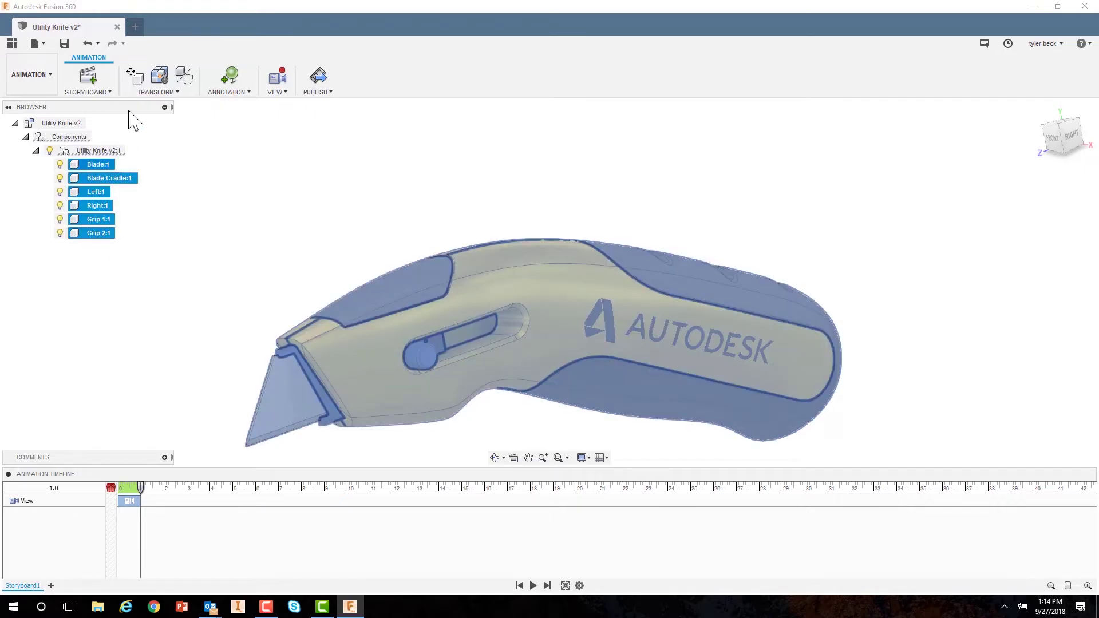
left_click(146, 92)
left_click(176, 141)
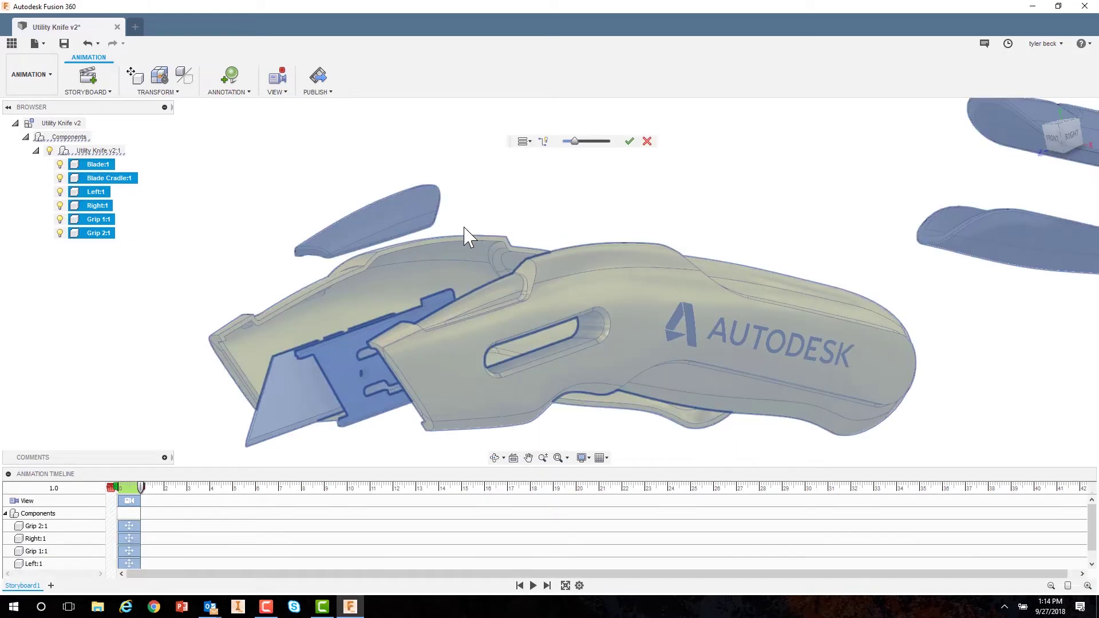
left_click(570, 143)
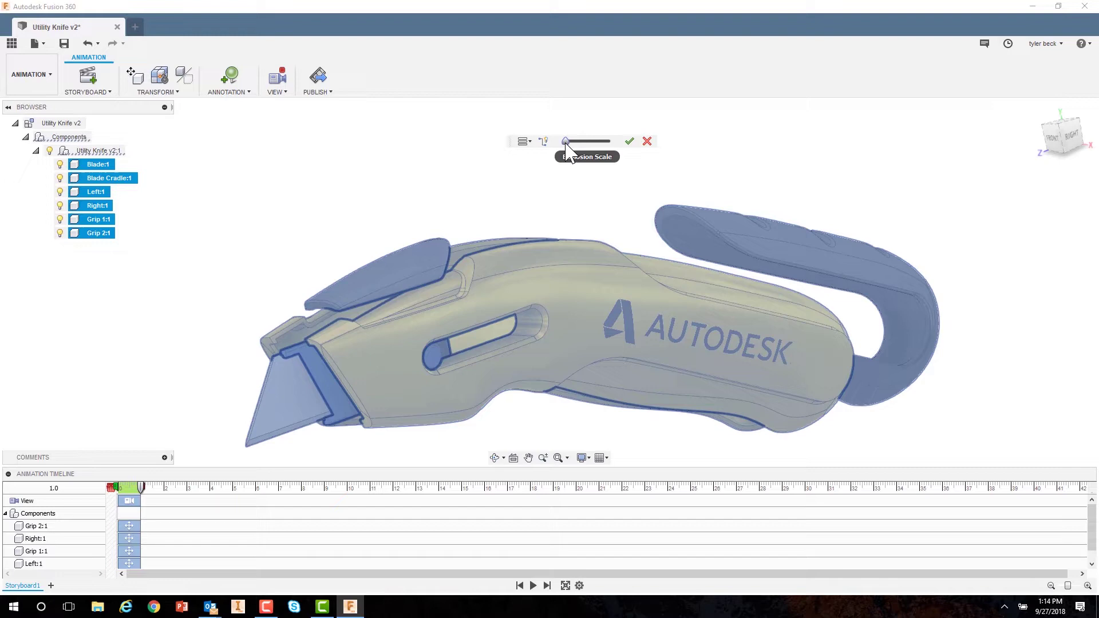
mouse_move(569, 143)
left_mouse_down()
mouse_move(604, 142)
mouse_move(581, 168)
mouse_move(563, 167)
left_mouse_up()
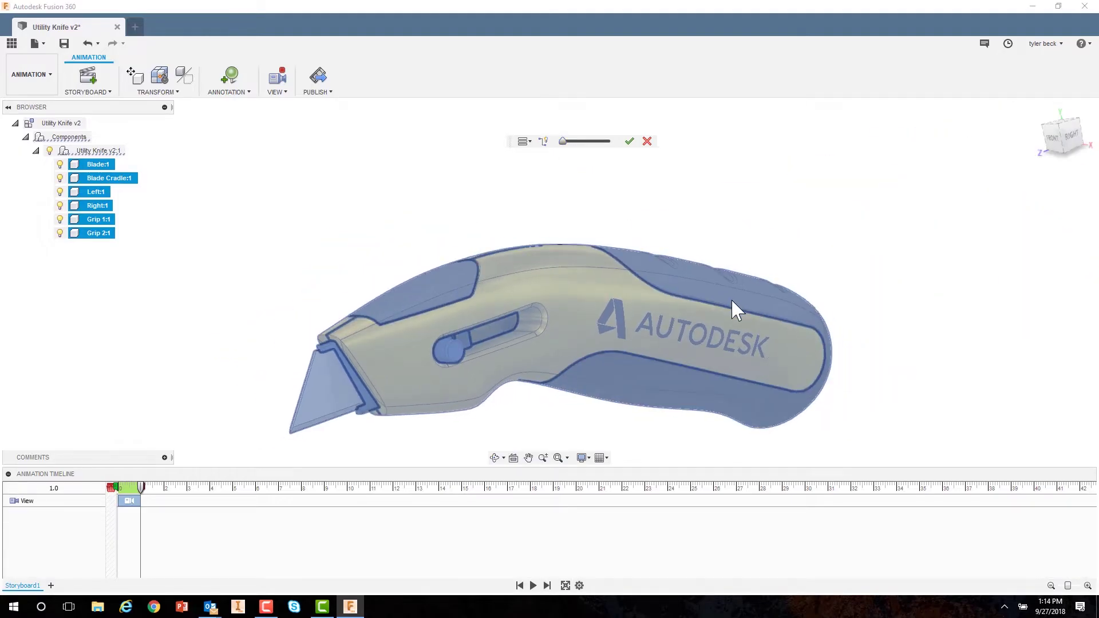
scroll(733, 300, "down", 2)
scroll(731, 333, "down", 2)
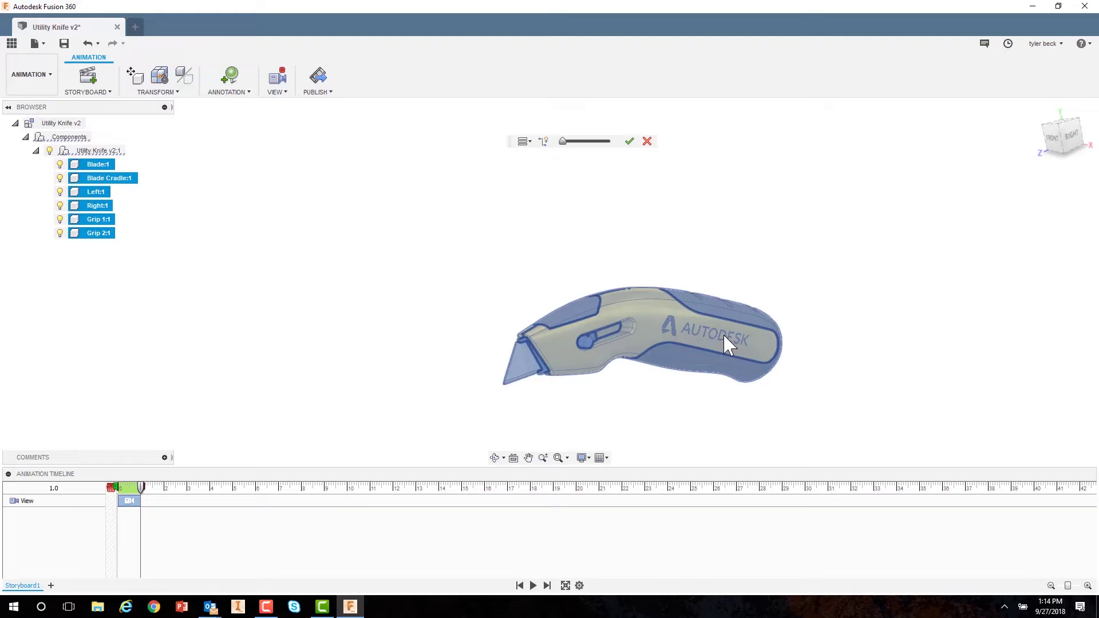
left_click(648, 142)
- With the explode discarded, slide Left:1 about 32 mm along X and commit the move
left_click(485, 199)
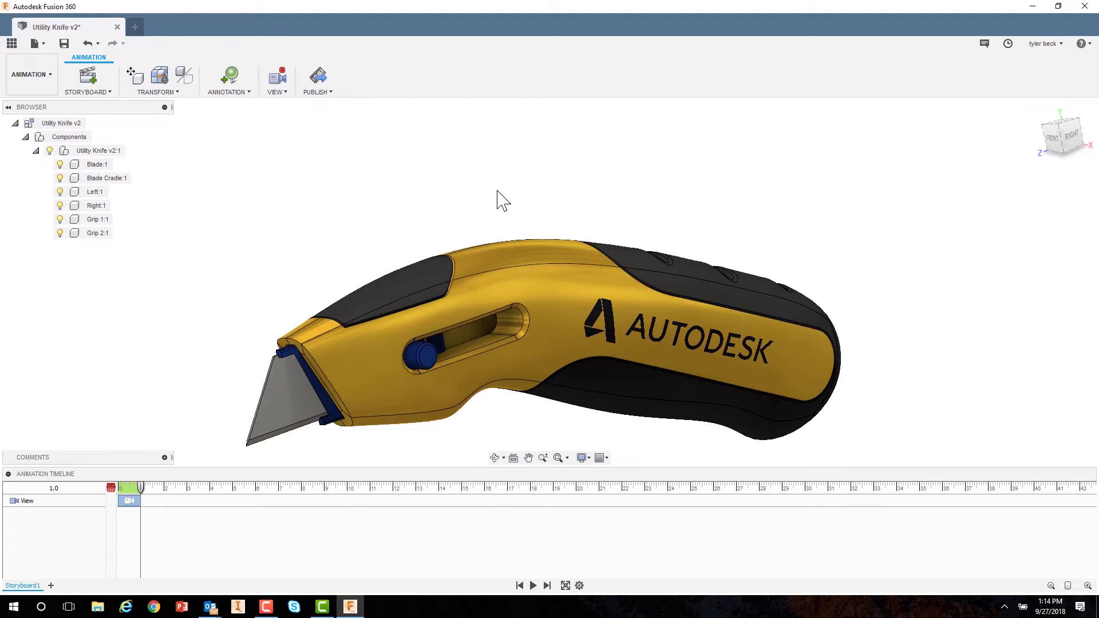
middle_click_drag(525, 254, 464, 201, "shift")
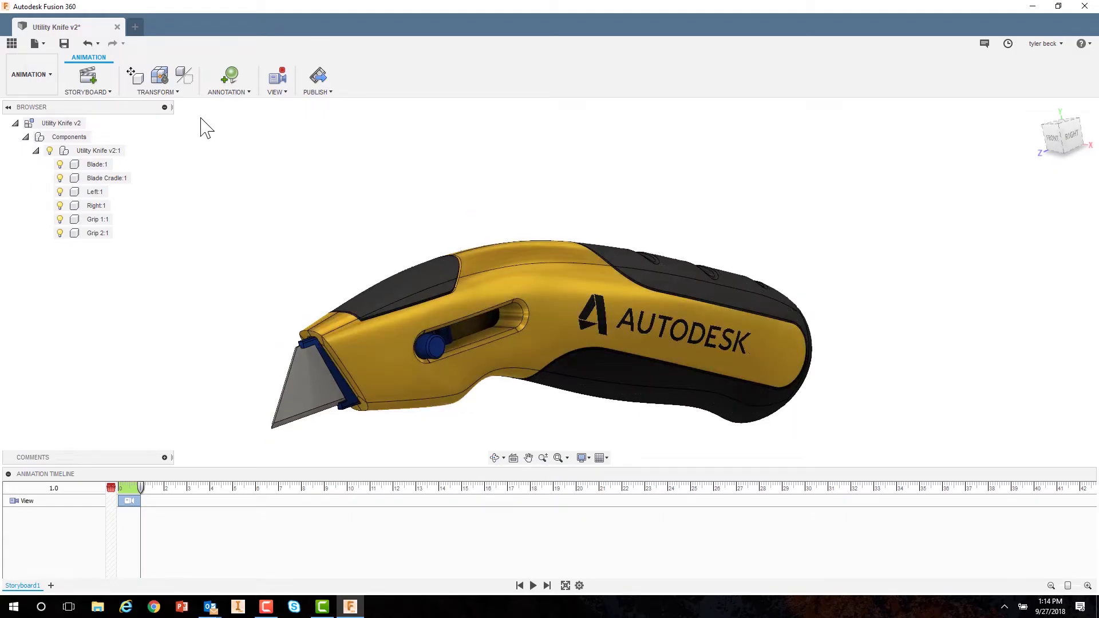
left_click(136, 79)
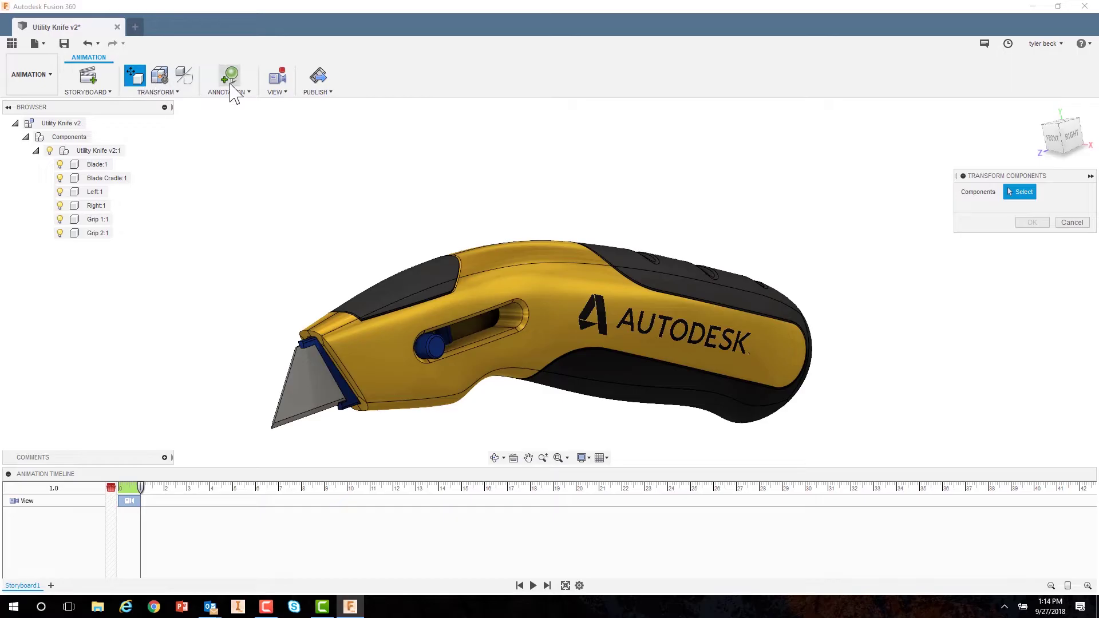
left_click(505, 271)
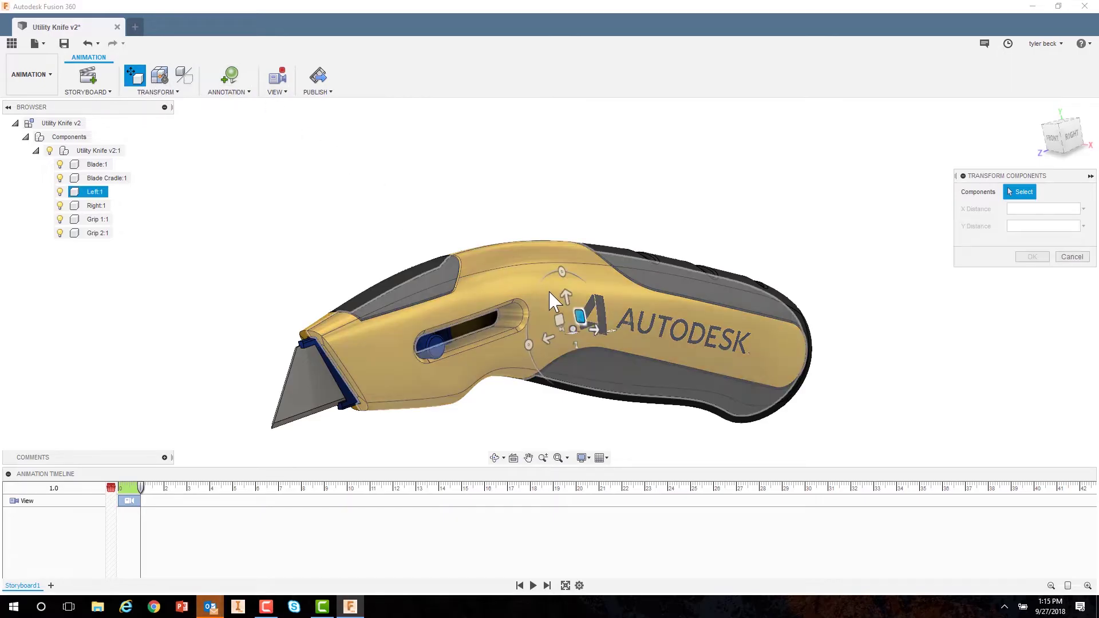
left_click(550, 298)
middle_click_drag(656, 361, 550, 228)
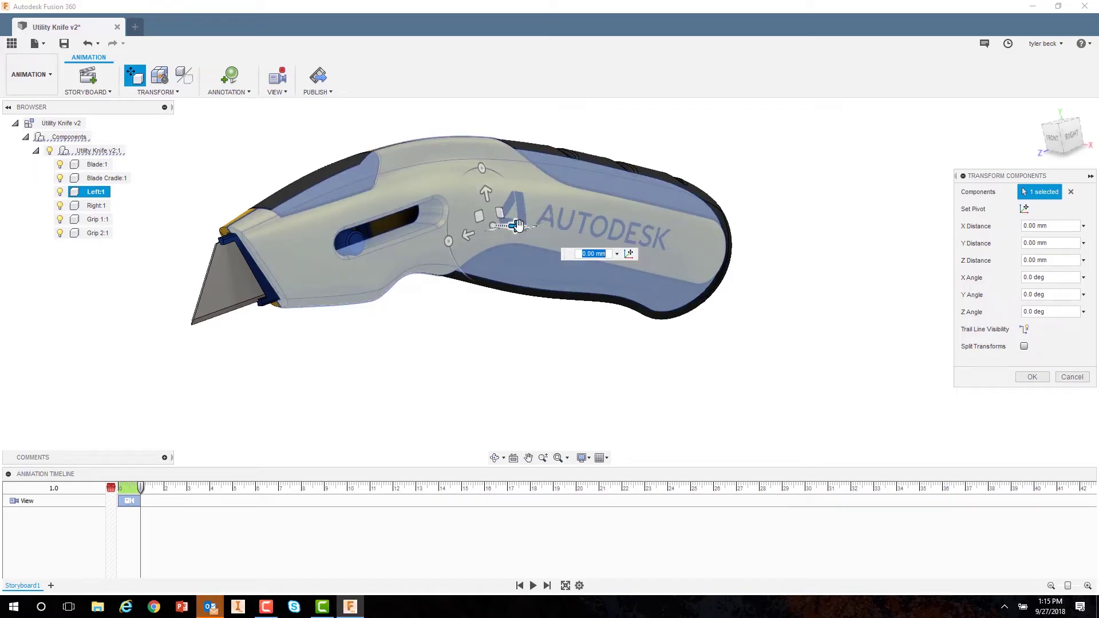
left_click_drag(518, 225, 600, 230)
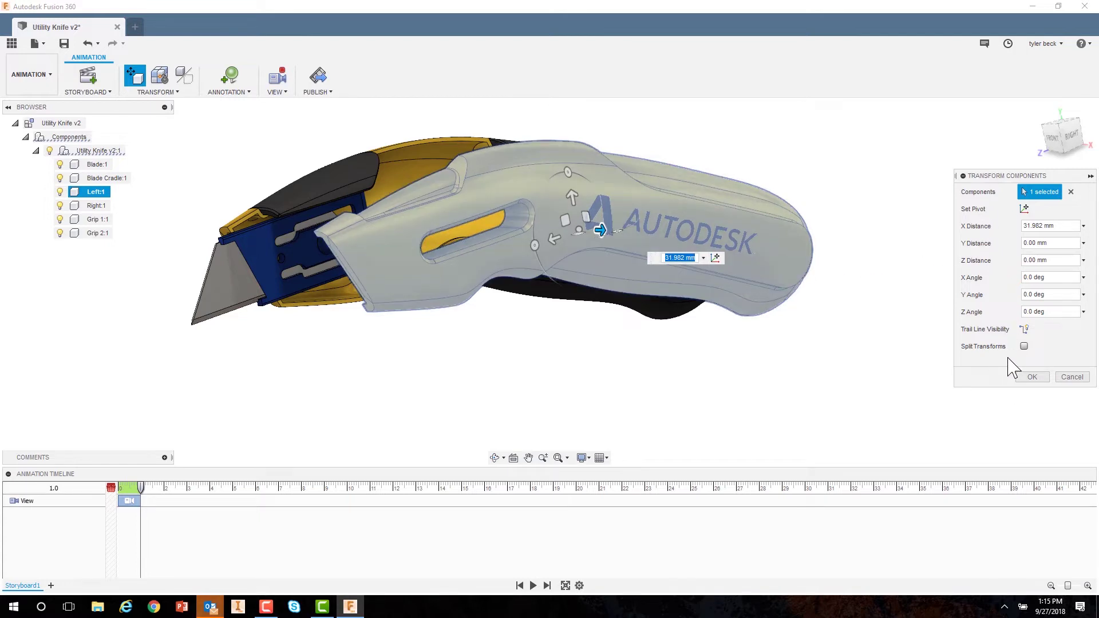
left_click(1032, 377)
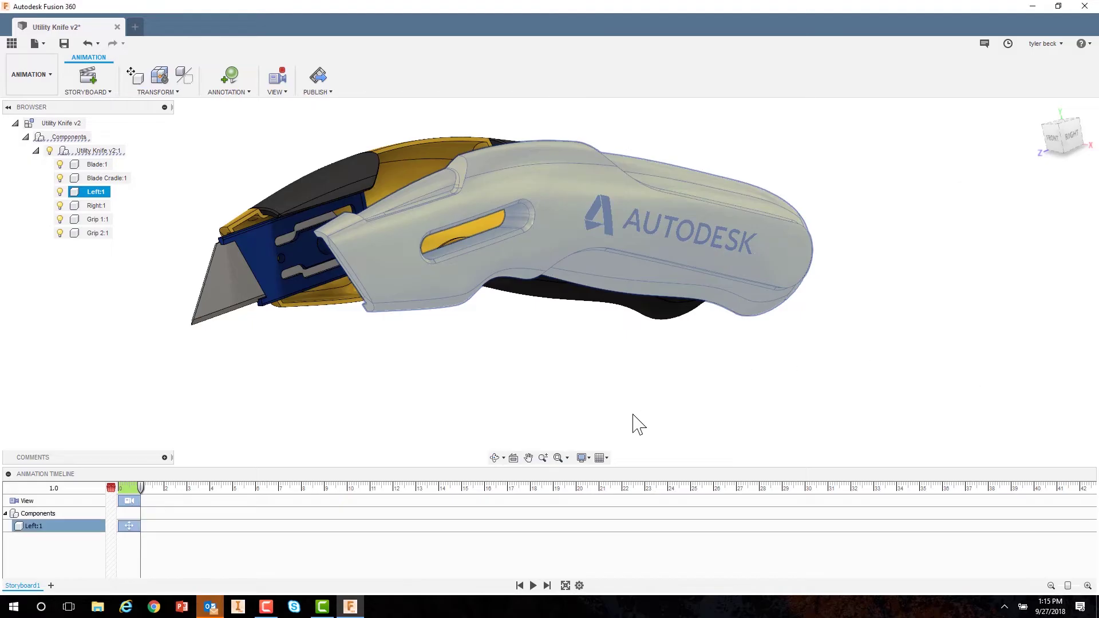
- Add Right:1 to the selection and orbit the knife to its other side
left_click_drag(554, 314, 478, 388)
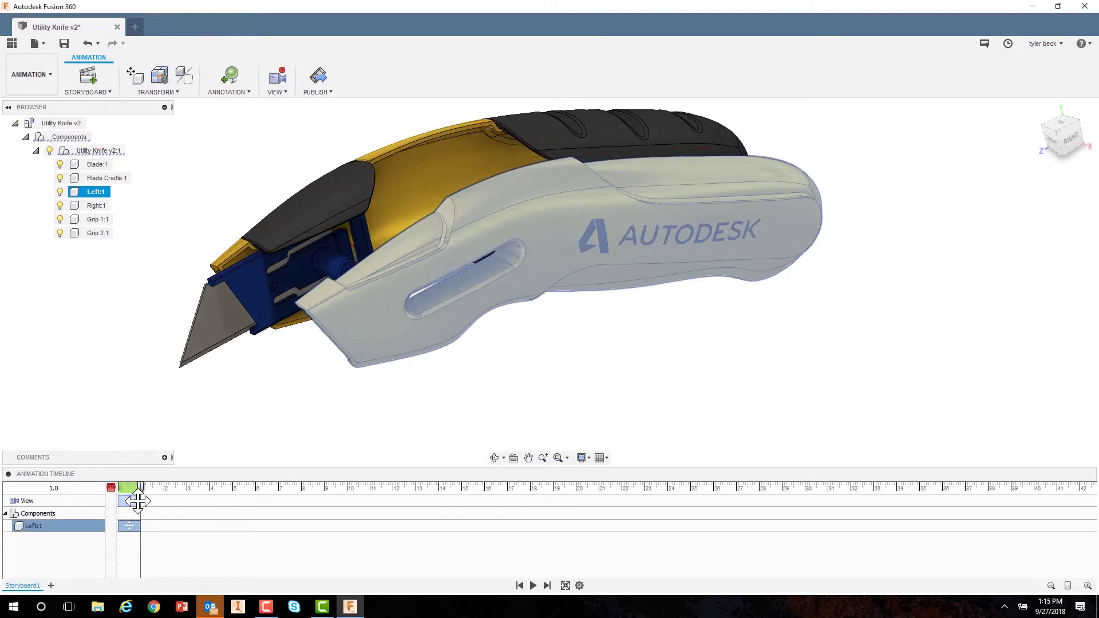
left_click(465, 145, "ctrl")
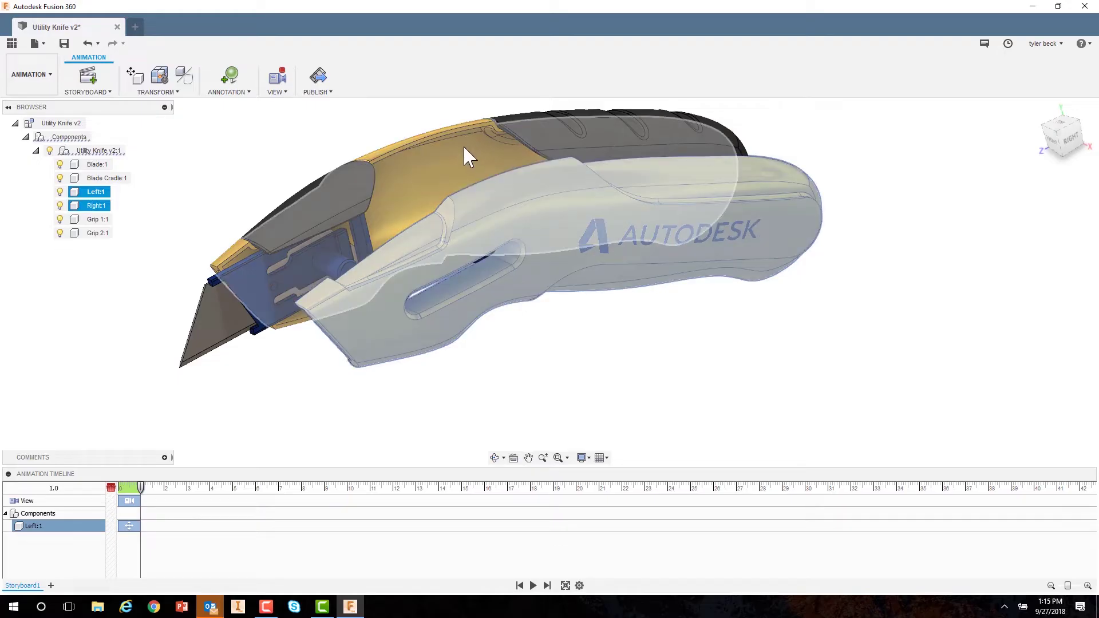
middle_click_drag(463, 145, 602, 344, "shift")
- Slide Right:1 away, lift Grip 2 about 25 mm, and pull the blade out
left_click(518, 349, "ctrl")
middle_click_drag(515, 348, 344, 225, "shift")
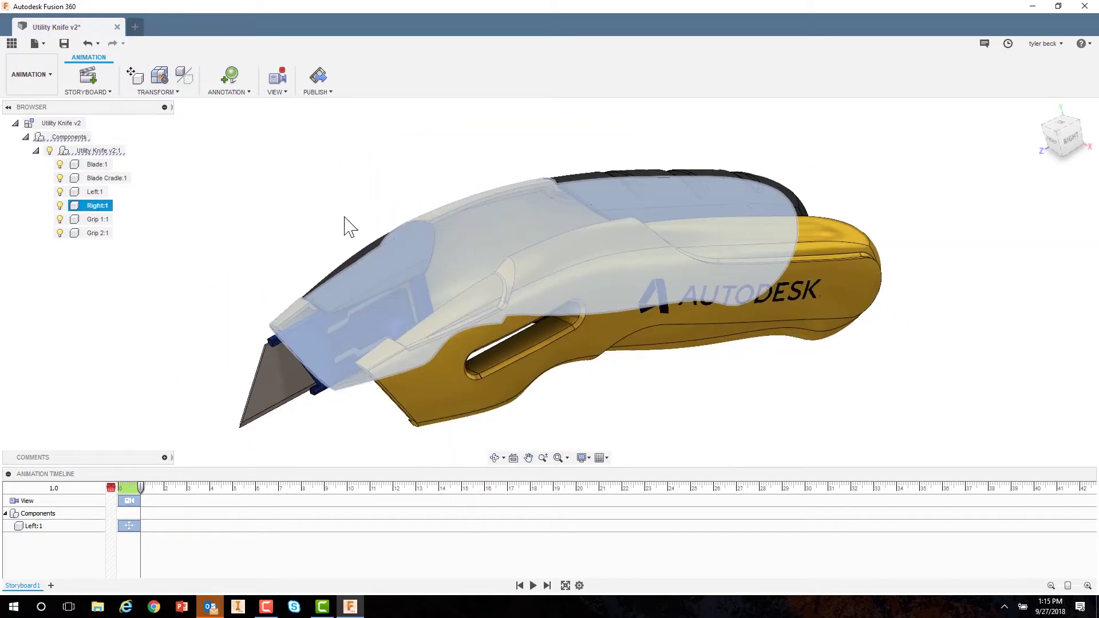
left_click(135, 76)
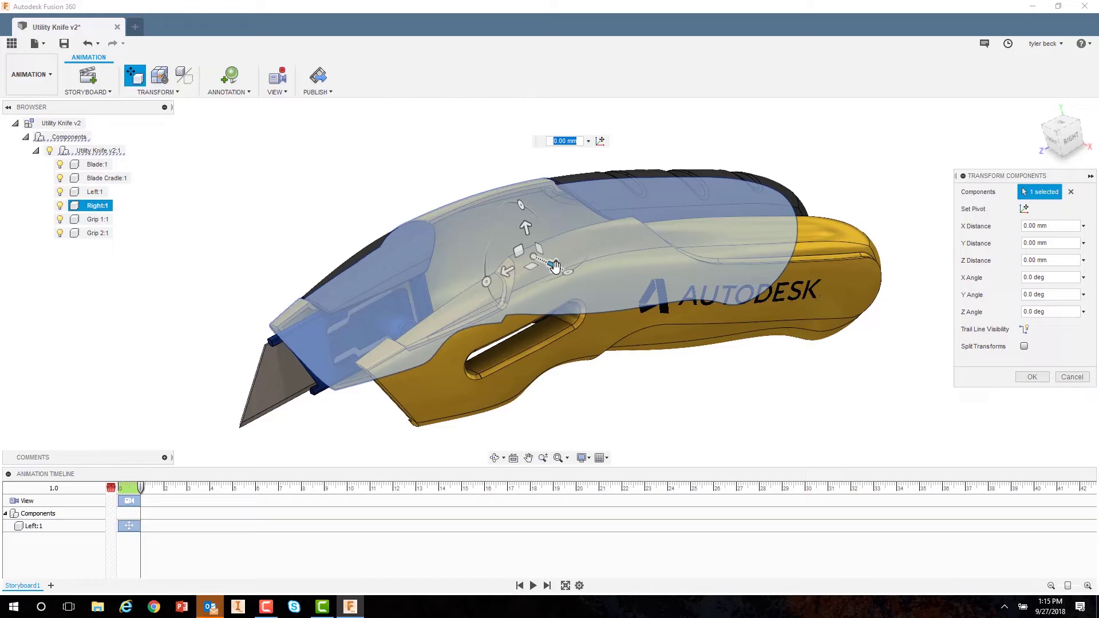
left_click_drag(554, 267, 465, 232)
left_click(403, 284)
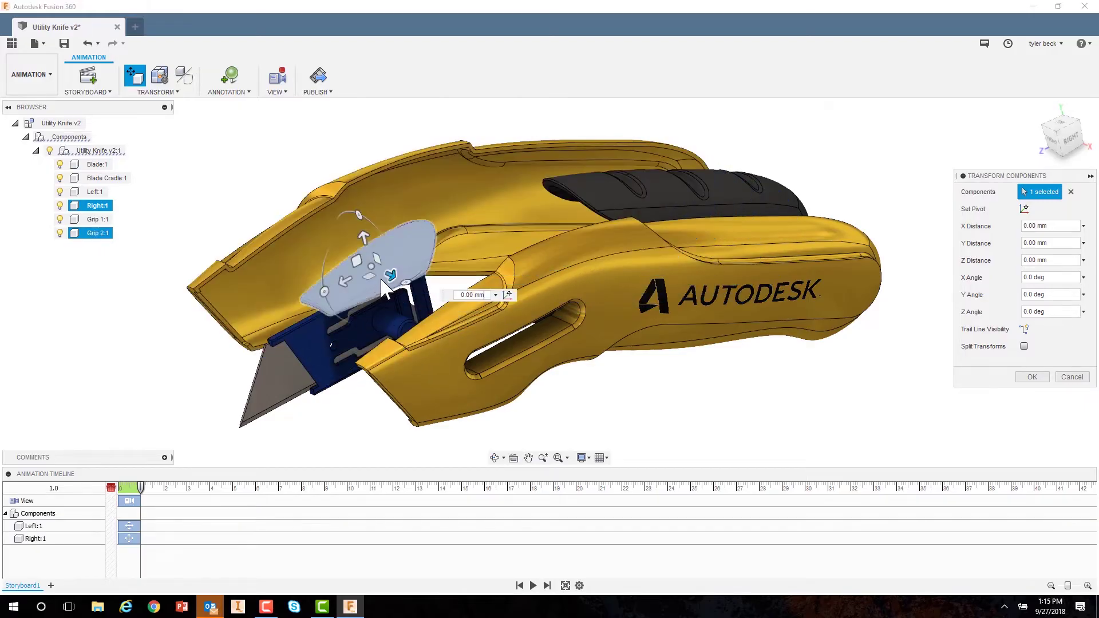
left_click_drag(363, 239, 342, 151)
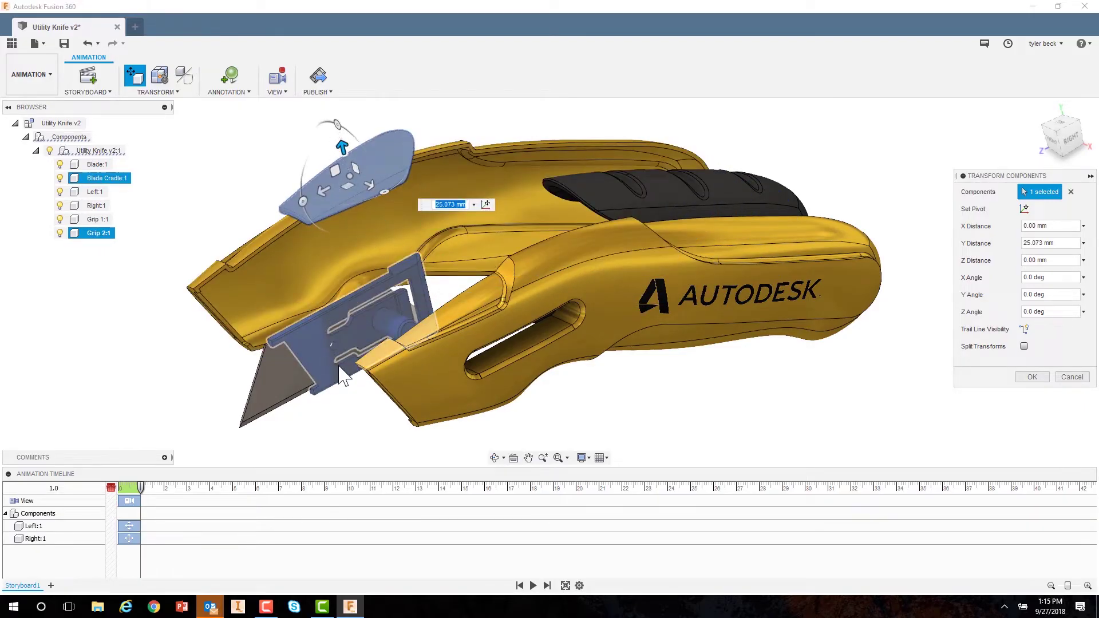
left_click(296, 363)
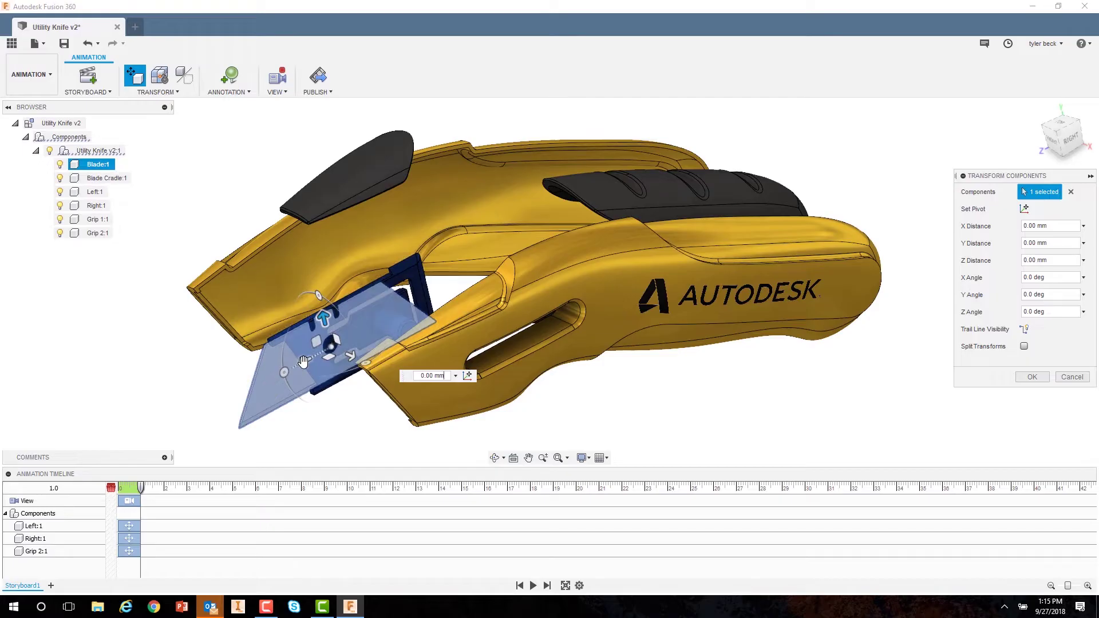
left_click_drag(289, 363, 168, 426)
- Tilt Blade Cradle:1 by 30 degrees and move it out to the left
left_click(290, 376)
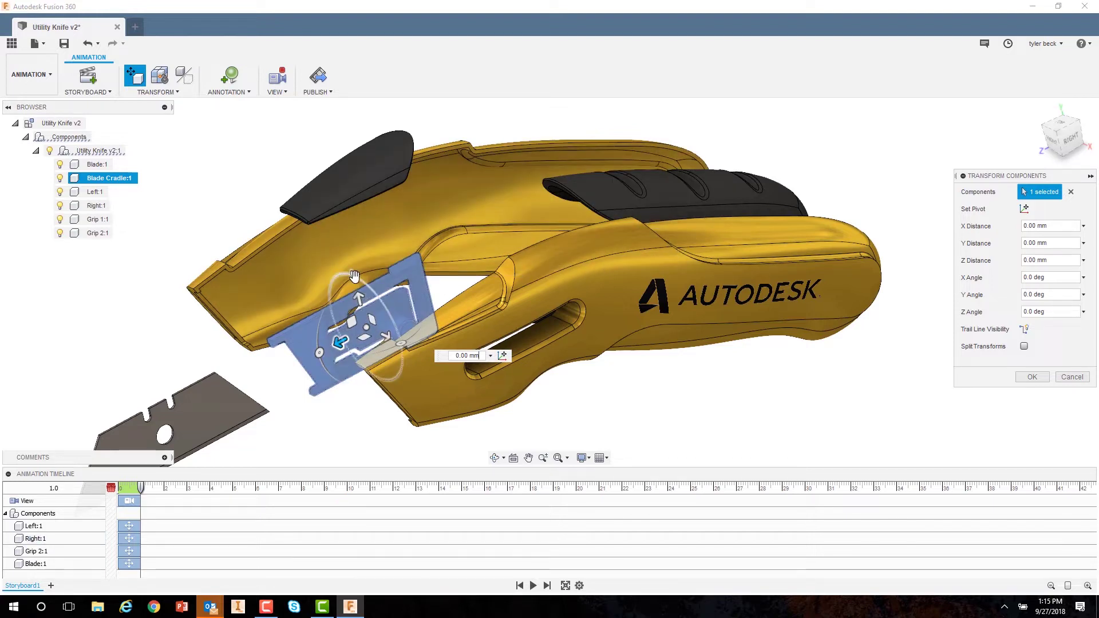
left_click(355, 279)
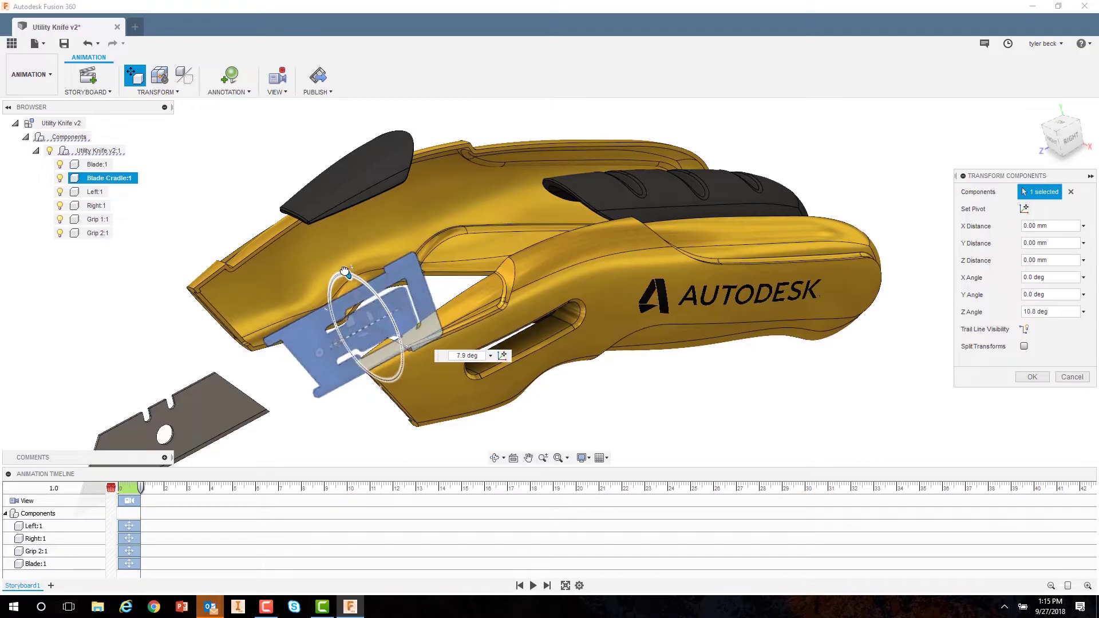
left_click_drag(354, 279, 330, 258)
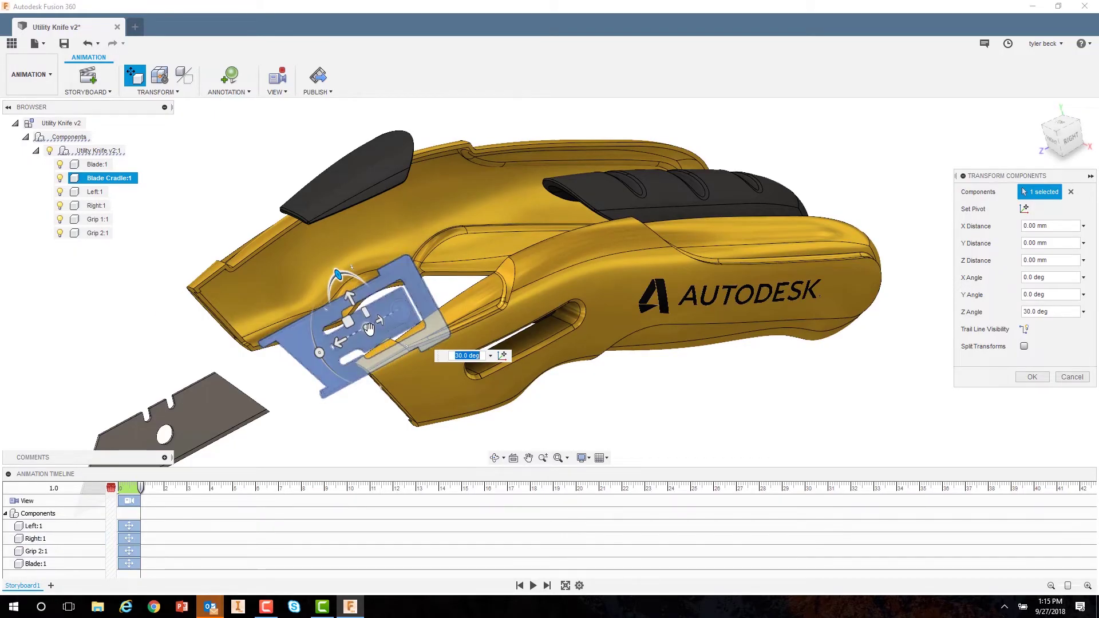
left_click_drag(368, 328, 114, 287)
left_click(1033, 376)
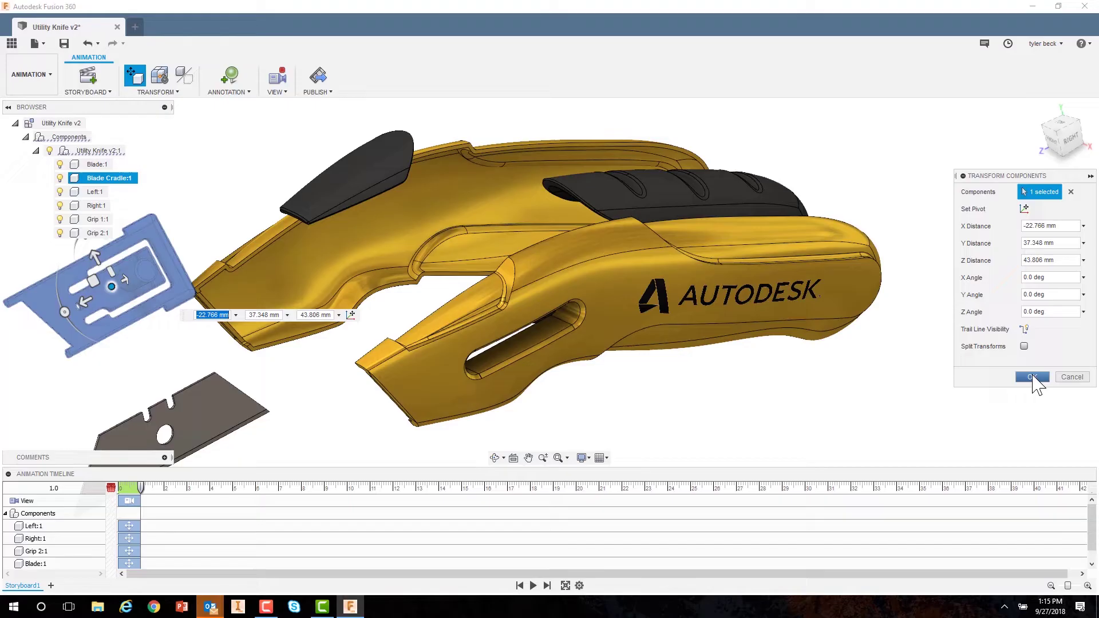
- Slide Grip 1 about 29.5 mm off the knife, then clear the selection
left_click(774, 196)
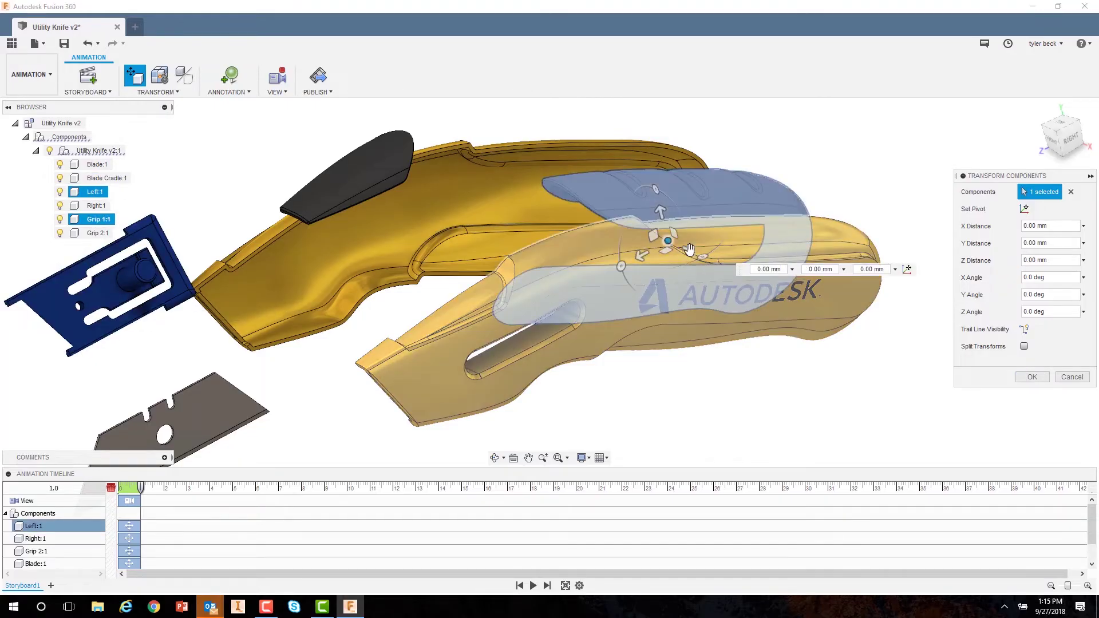
left_click(689, 249, "ctrl")
left_click_drag(644, 254, 790, 262)
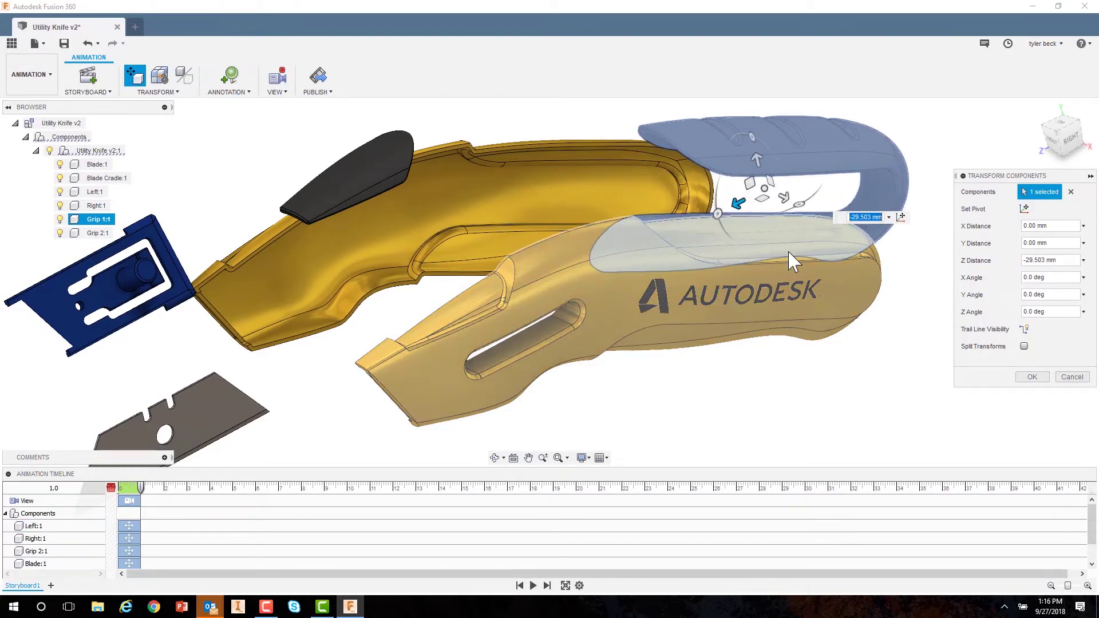
left_click(1033, 377)
left_click(745, 414)
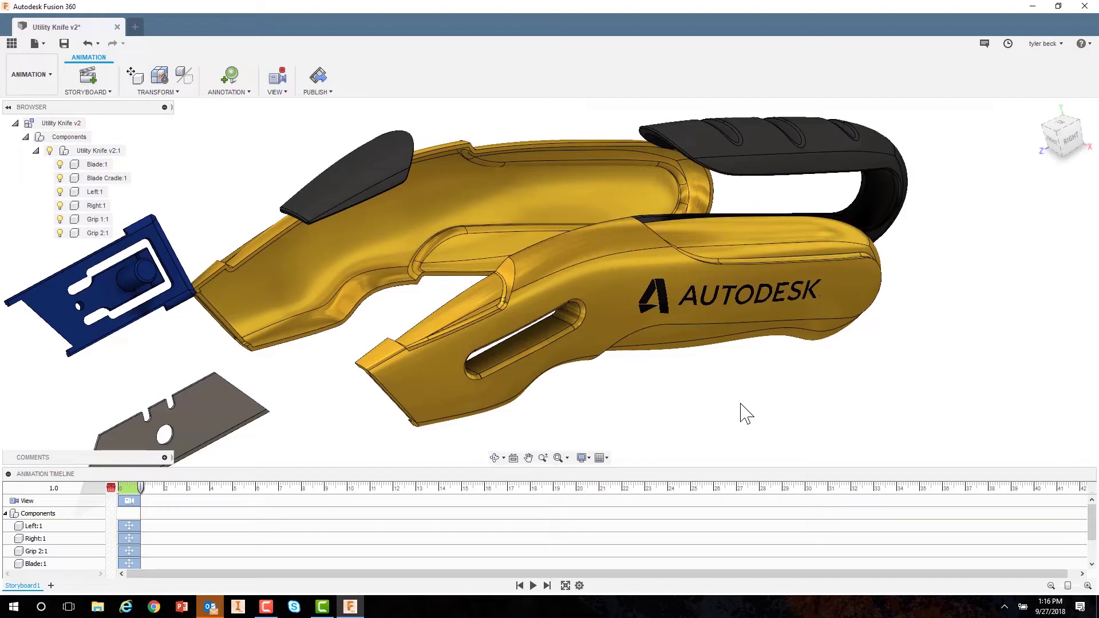
scroll(429, 329, "down", 2)
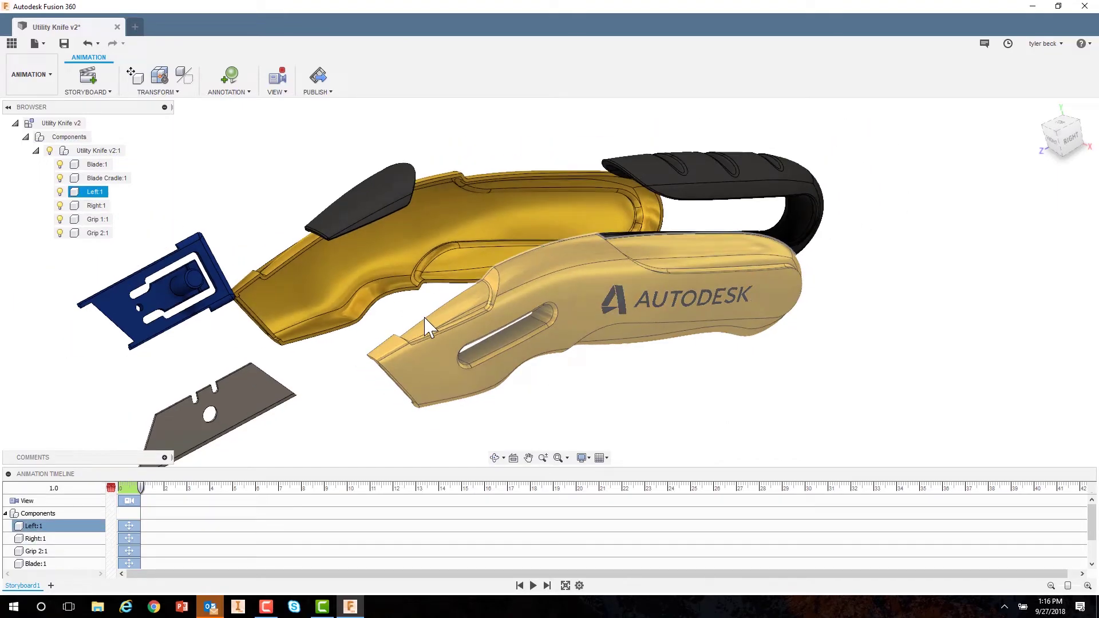
- Undo the last change and save a new 'User Saved' version of the design
key("ctrl+z")
key("ctrl+z")
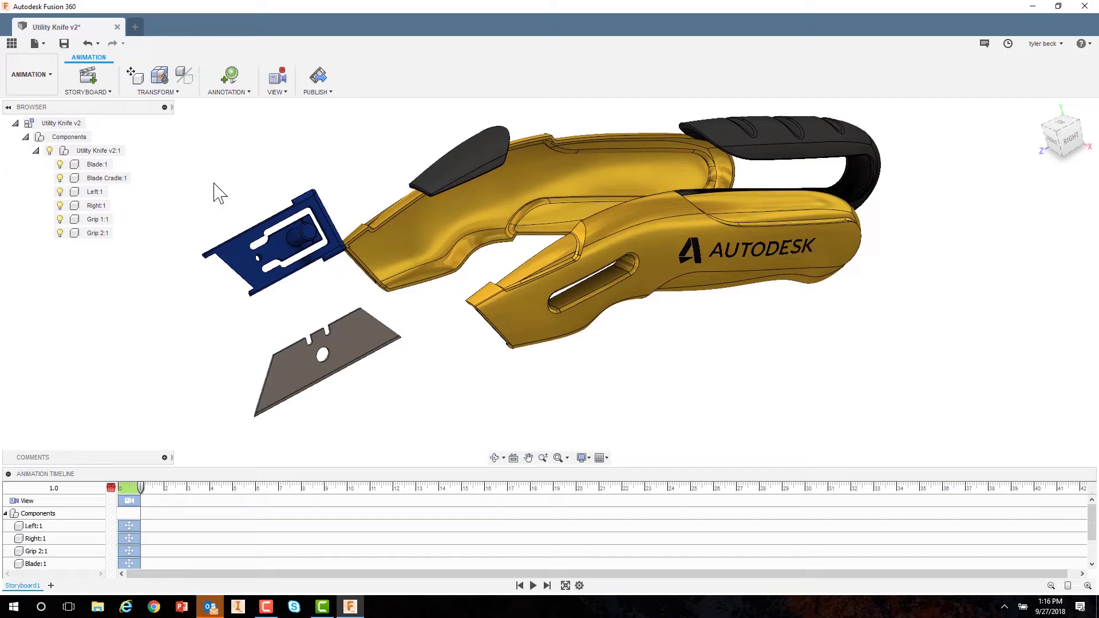
left_click(34, 526)
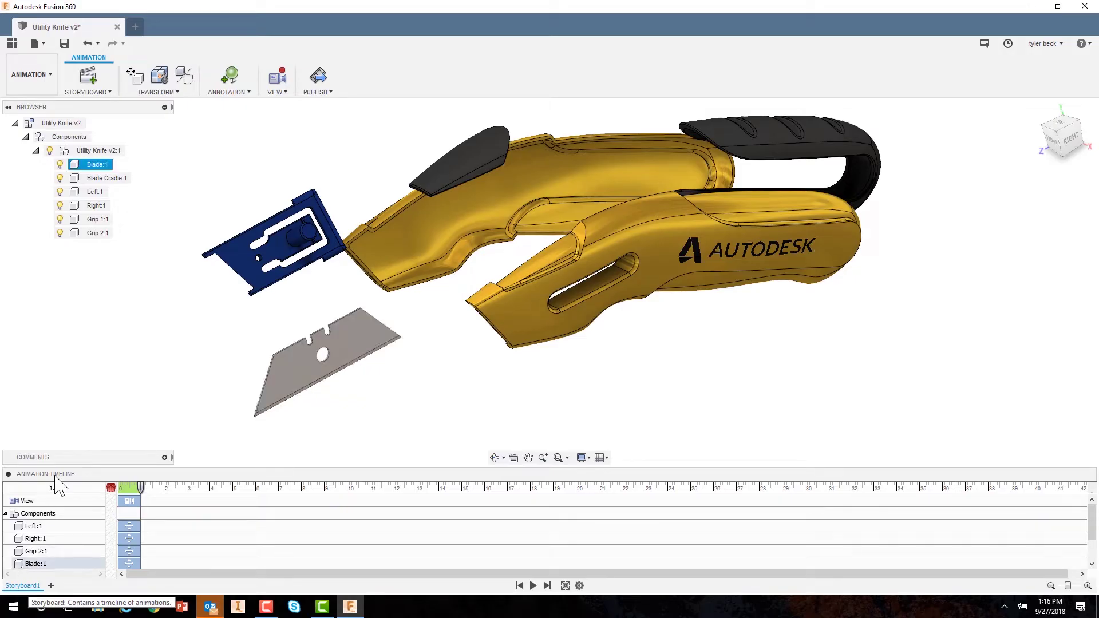
left_click(63, 44)
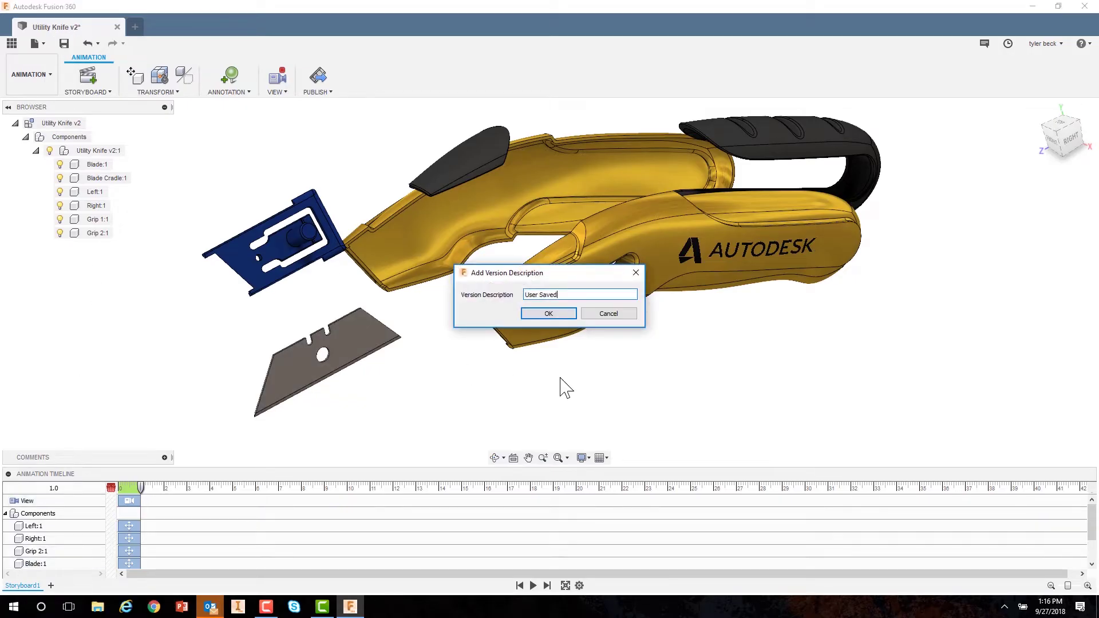
left_click(556, 314)
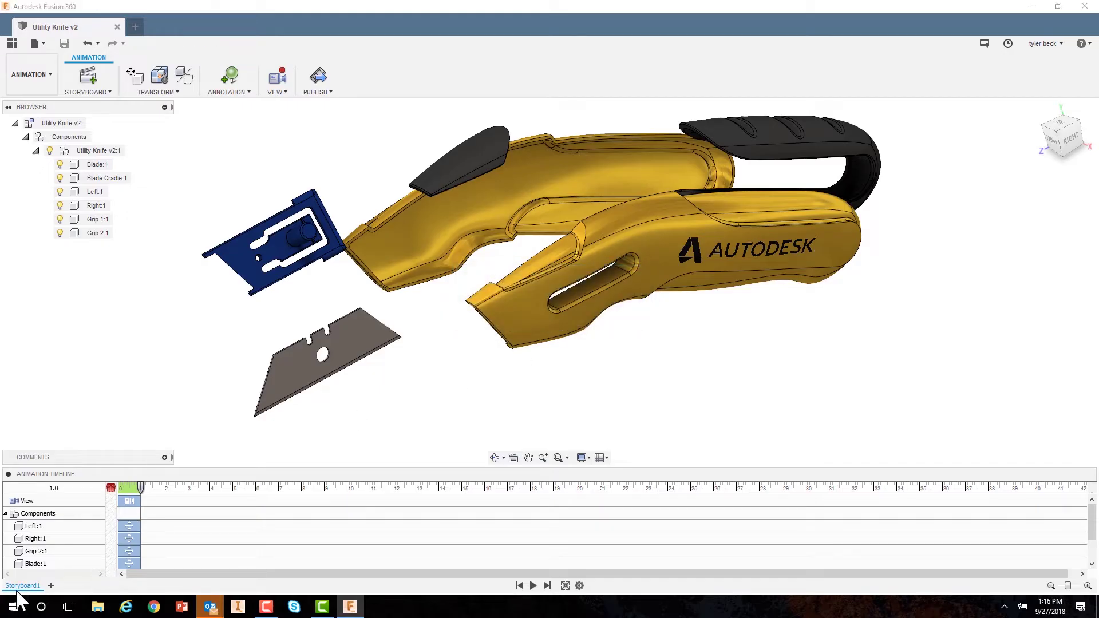
- Rename Storyboard1 to 'Explode 1'
left_click(39, 551)
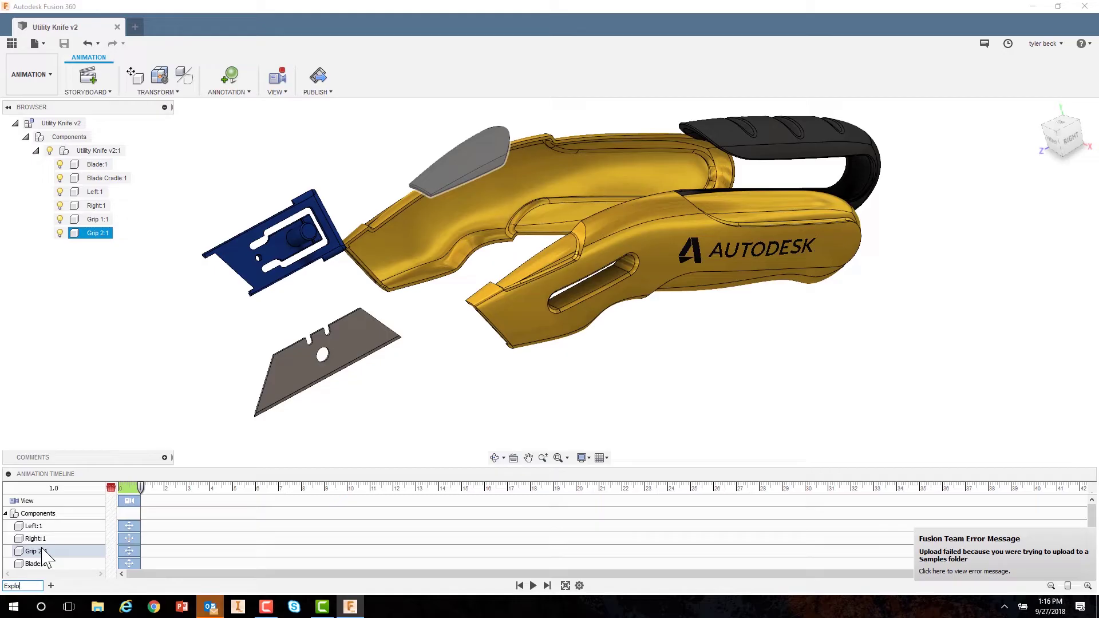
left_click(109, 437)
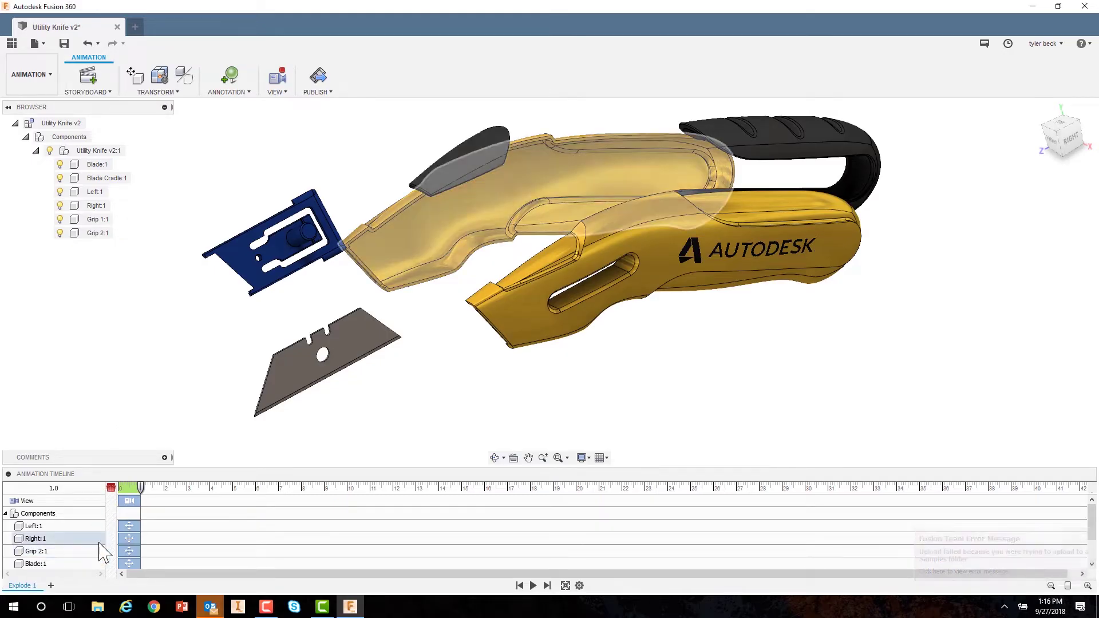
left_click(51, 586)
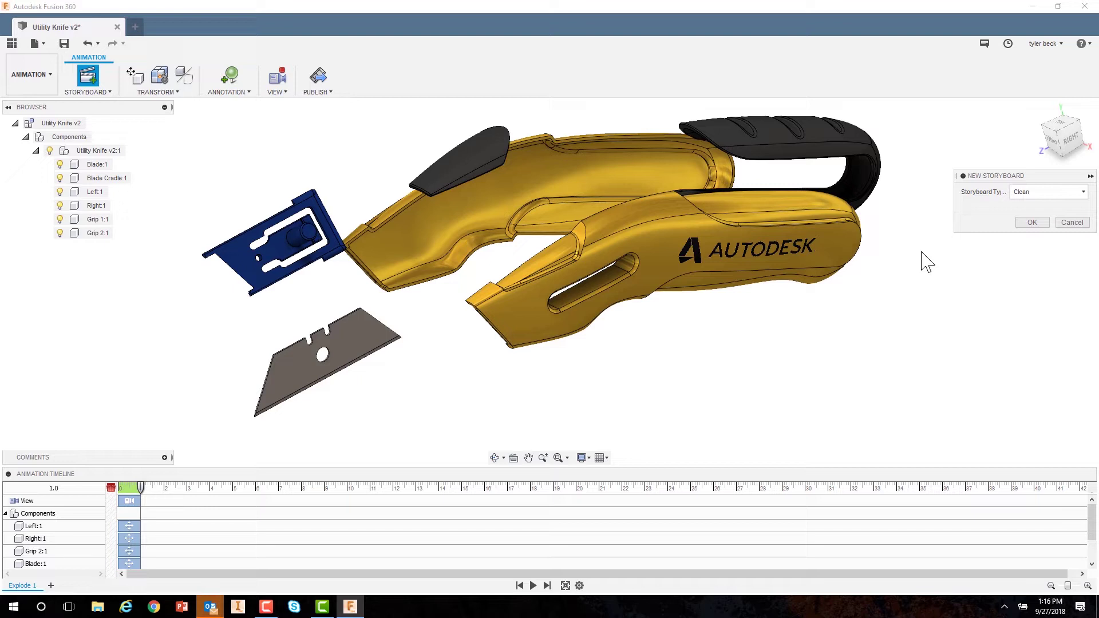
- Create Storyboard2 with the Clean storyboard type
left_click(1026, 194)
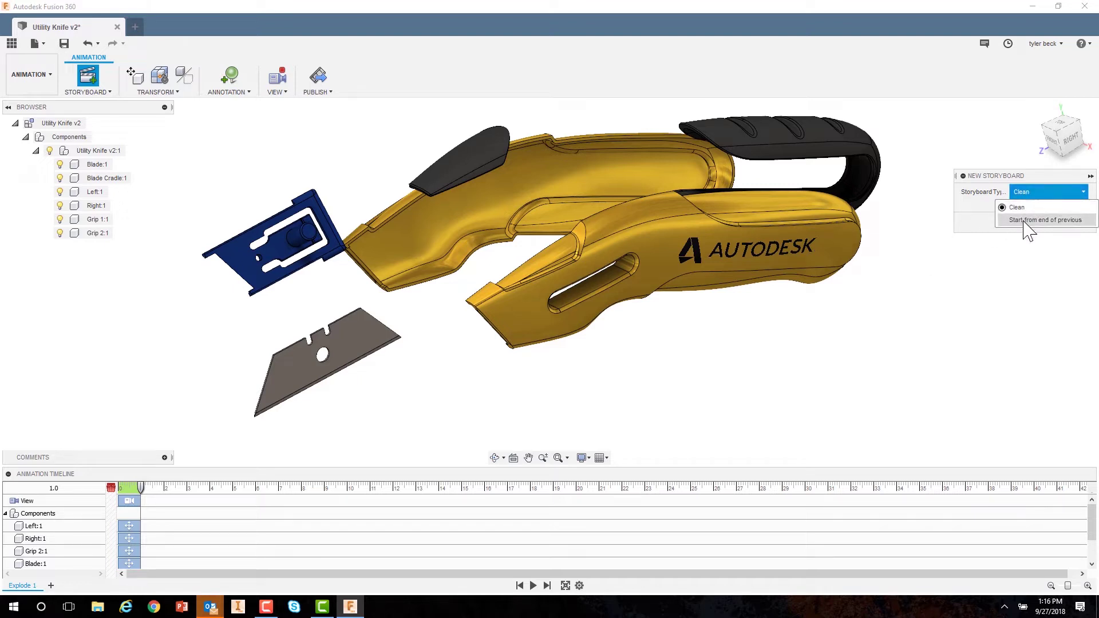
left_click(1022, 208)
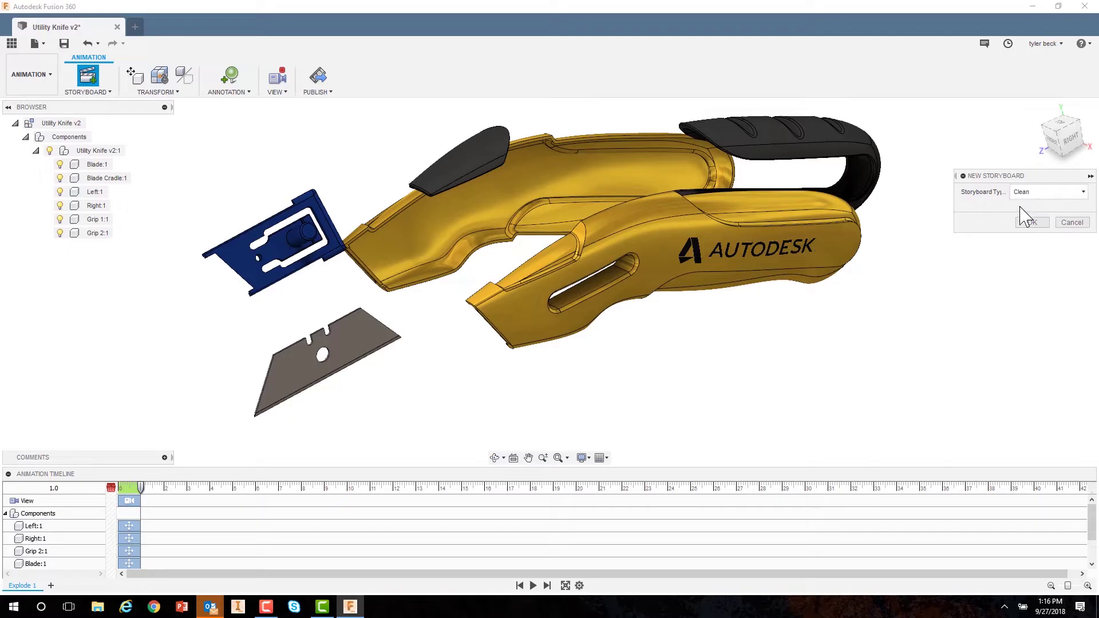
left_click(1054, 222)
scroll(413, 271, "down", 3)
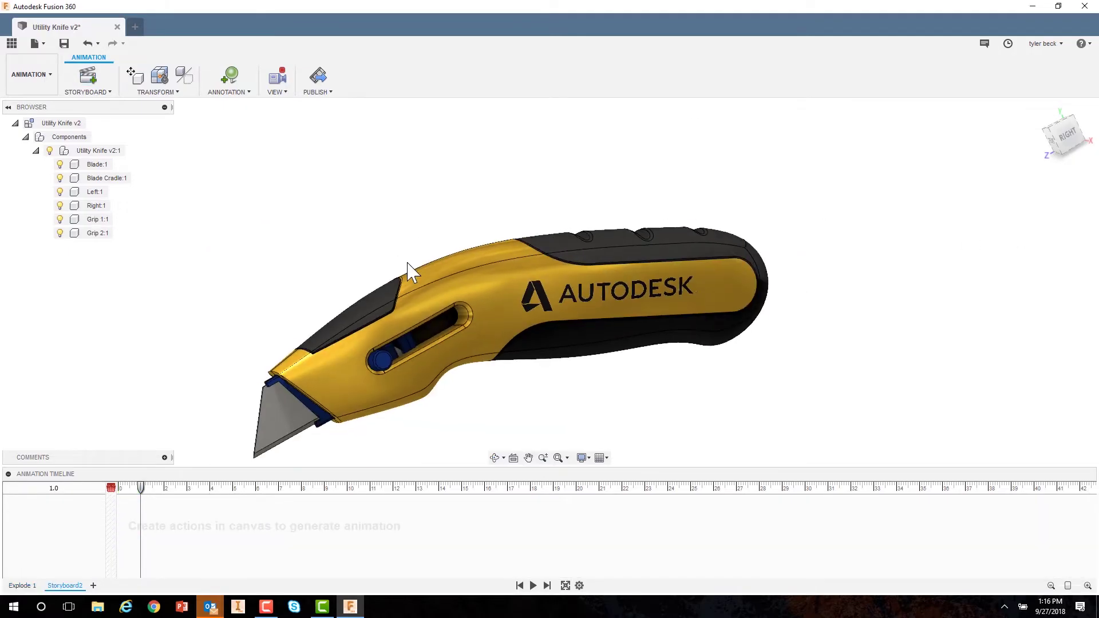
scroll(407, 255, "down", 3)
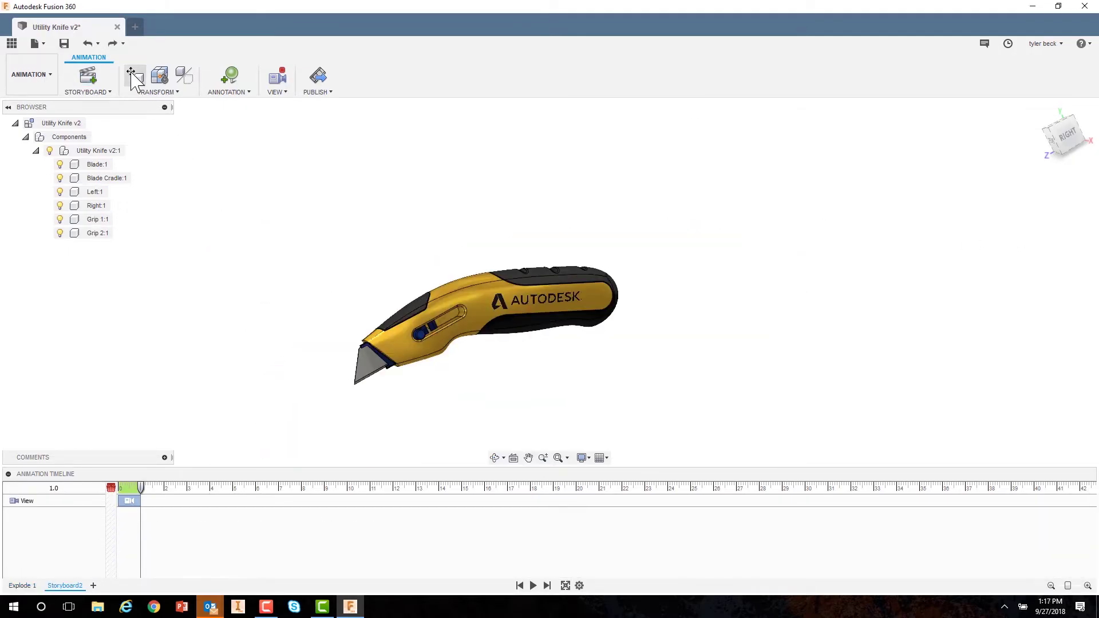
- Slide Left:1, Right:1 and Grip 1:1 apart along their arrows
left_click(134, 77)
left_click(506, 304)
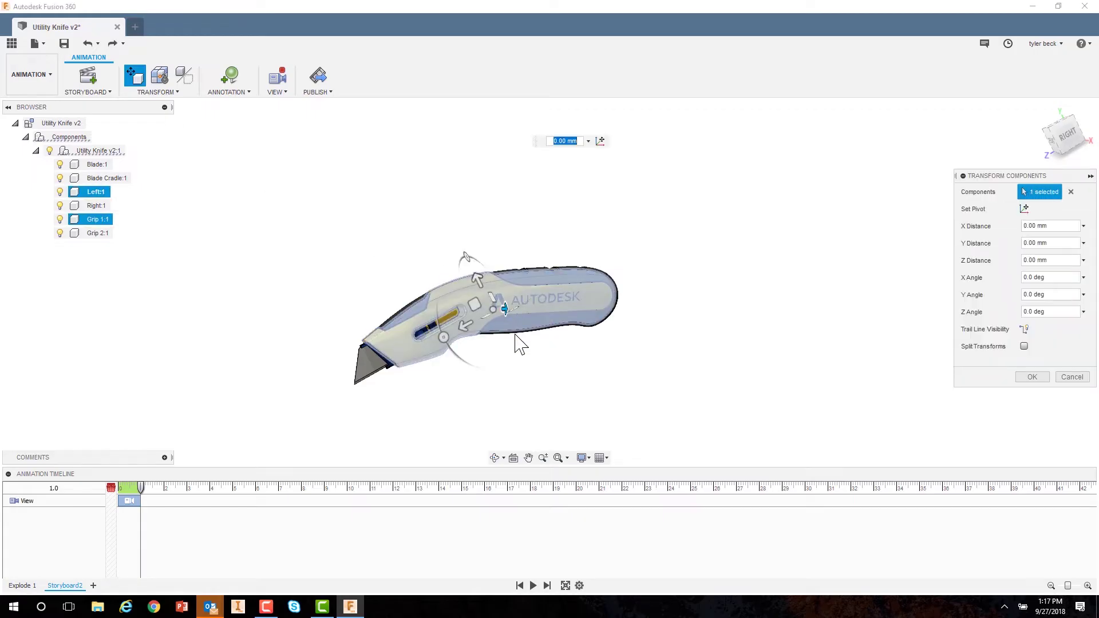
middle_click_drag(516, 344, 532, 361, "shift")
left_click(518, 329)
left_click_drag(518, 330, 550, 351)
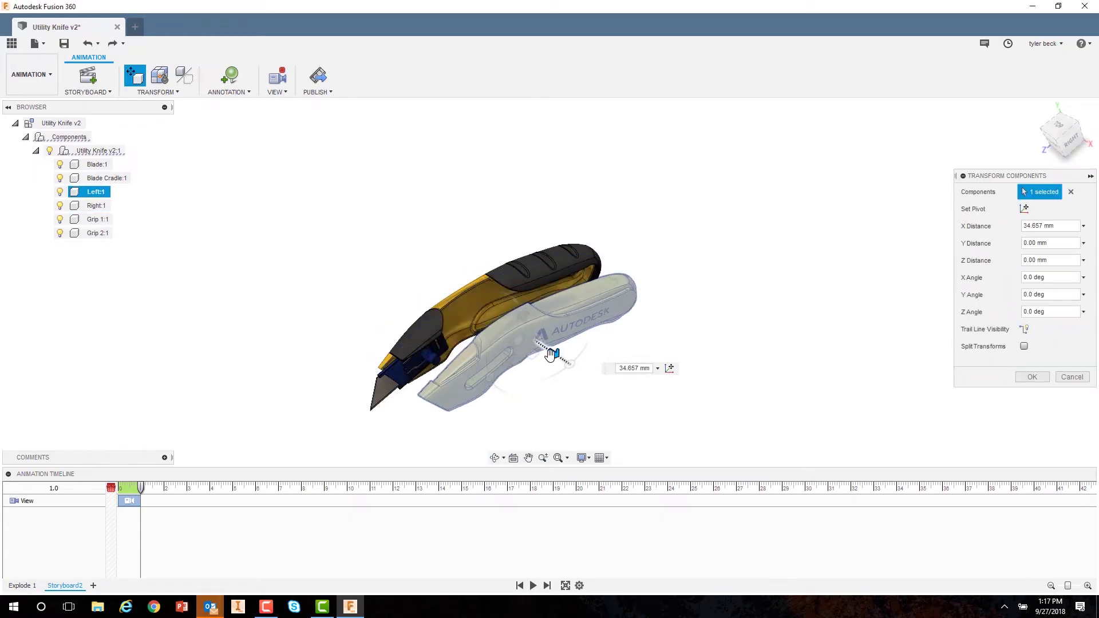
left_click(497, 315)
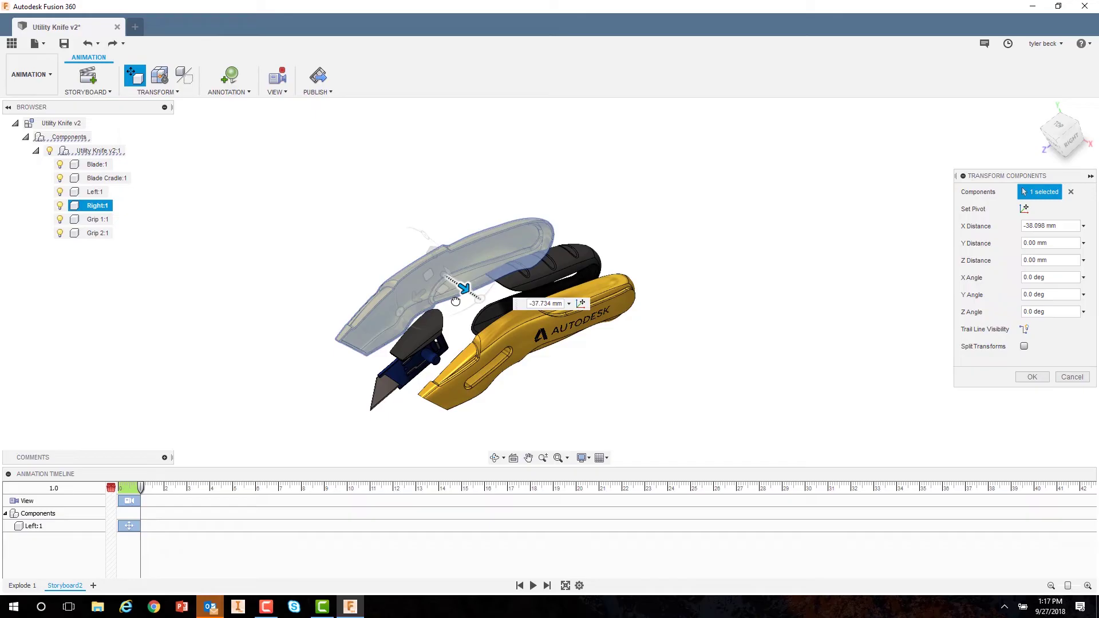
left_click_drag(496, 314, 438, 276)
left_click(558, 249)
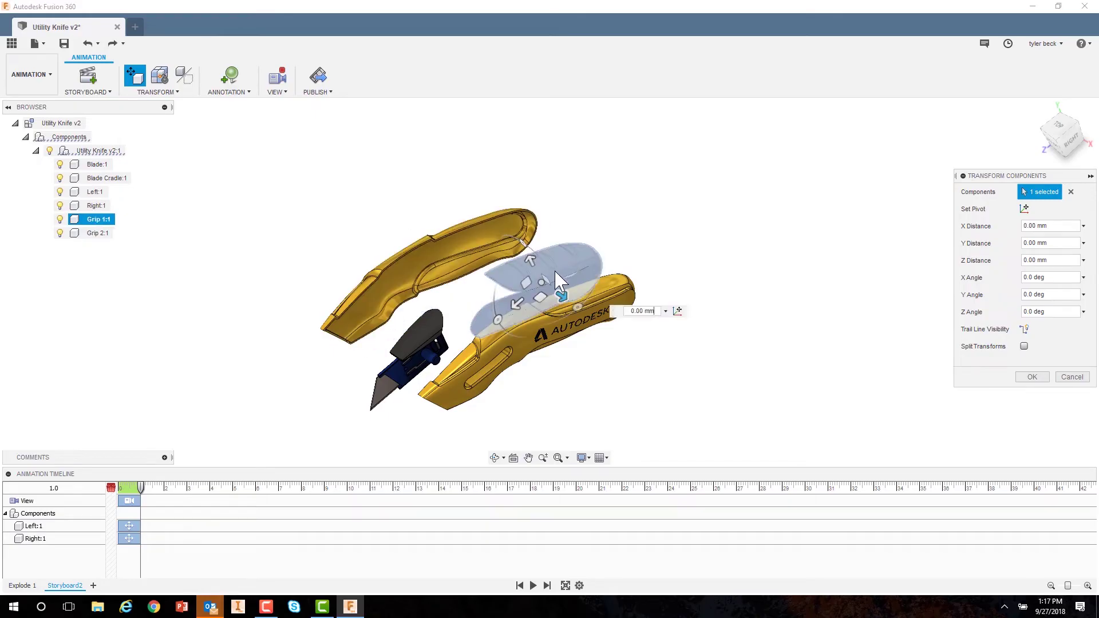
left_click_drag(513, 303, 670, 187)
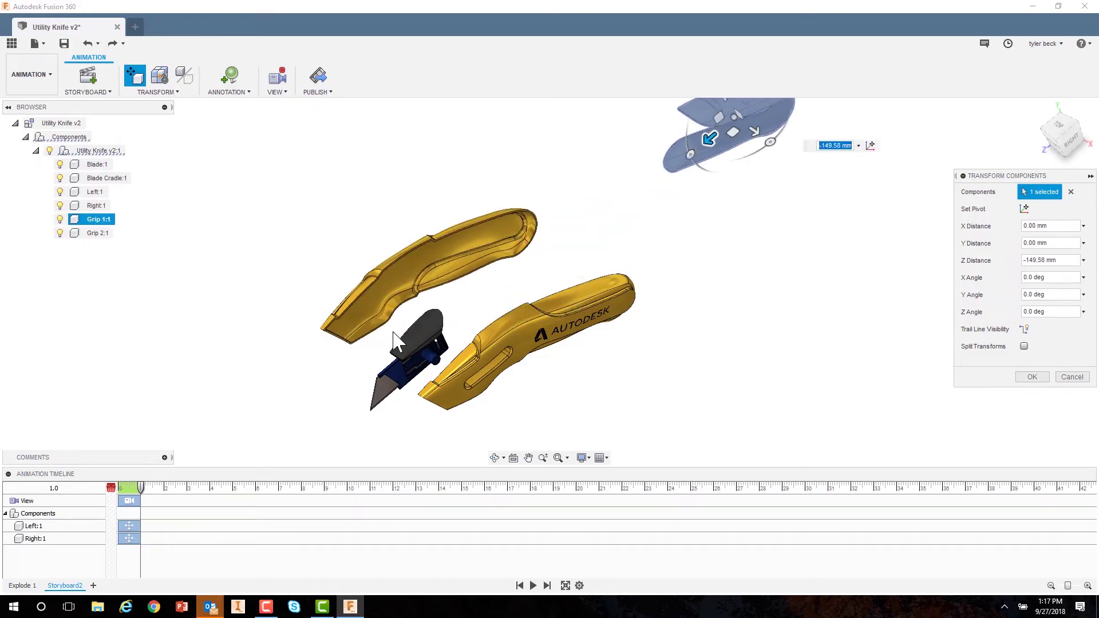
scroll(416, 387, "up", 2)
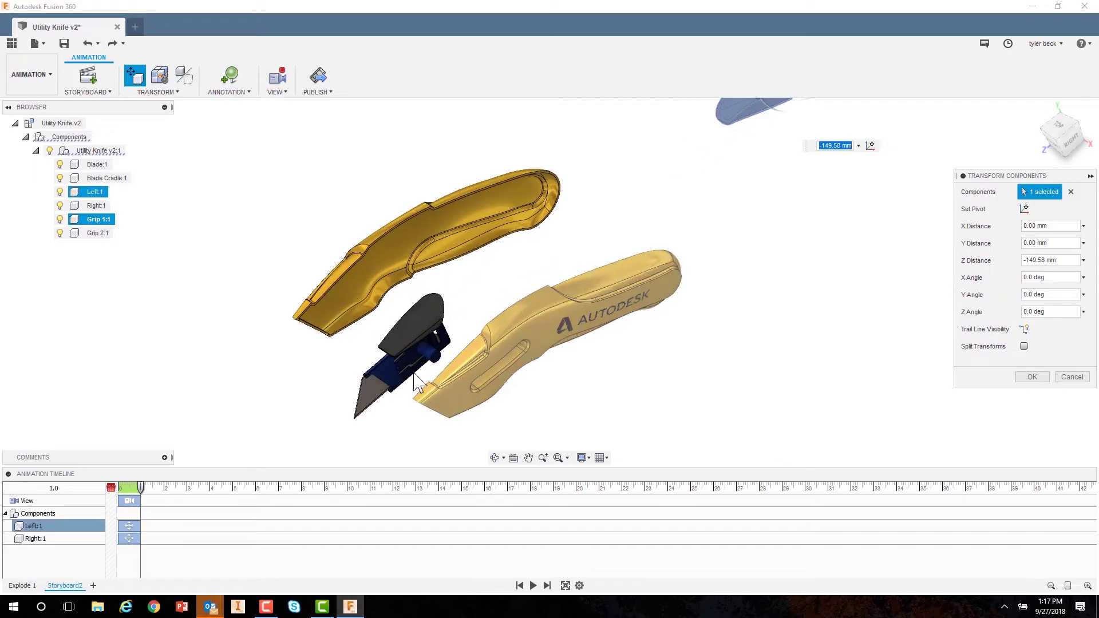
scroll(361, 327, "up", 2)
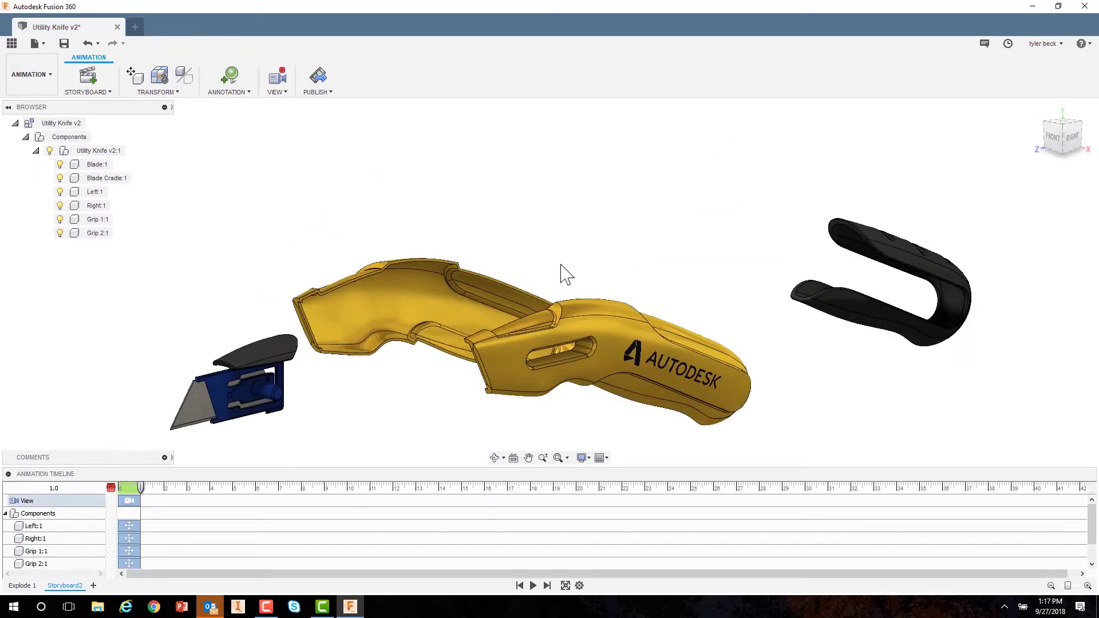
- Rename the current storyboard to 'Explode 2'
right_click(67, 587)
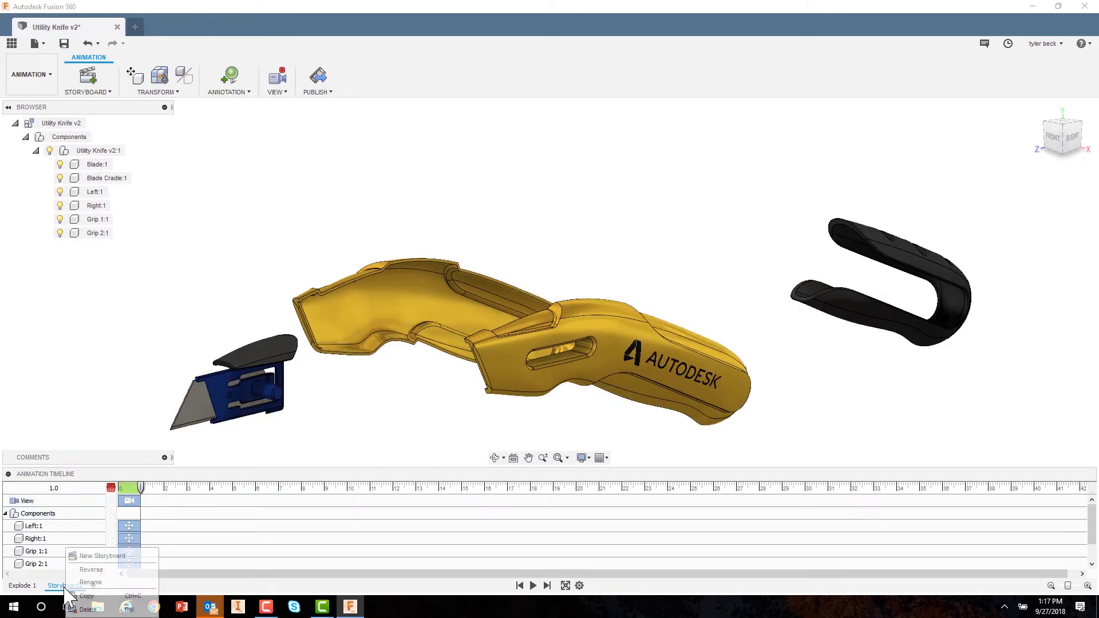
left_click(91, 582)
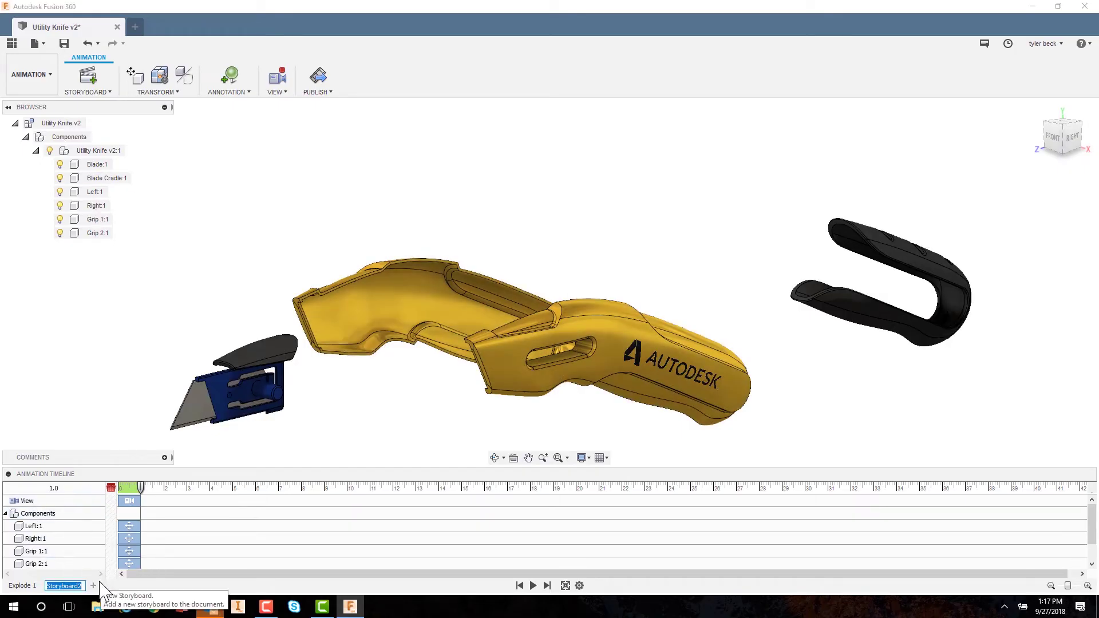
type("Explode 2")
key("Return")
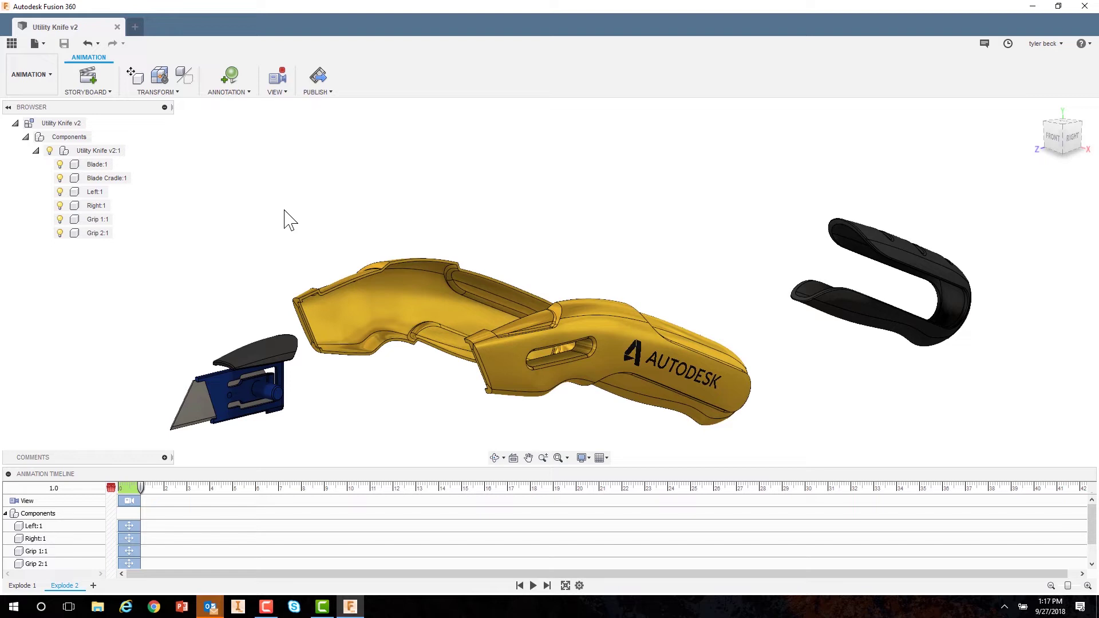
left_click(36, 43)
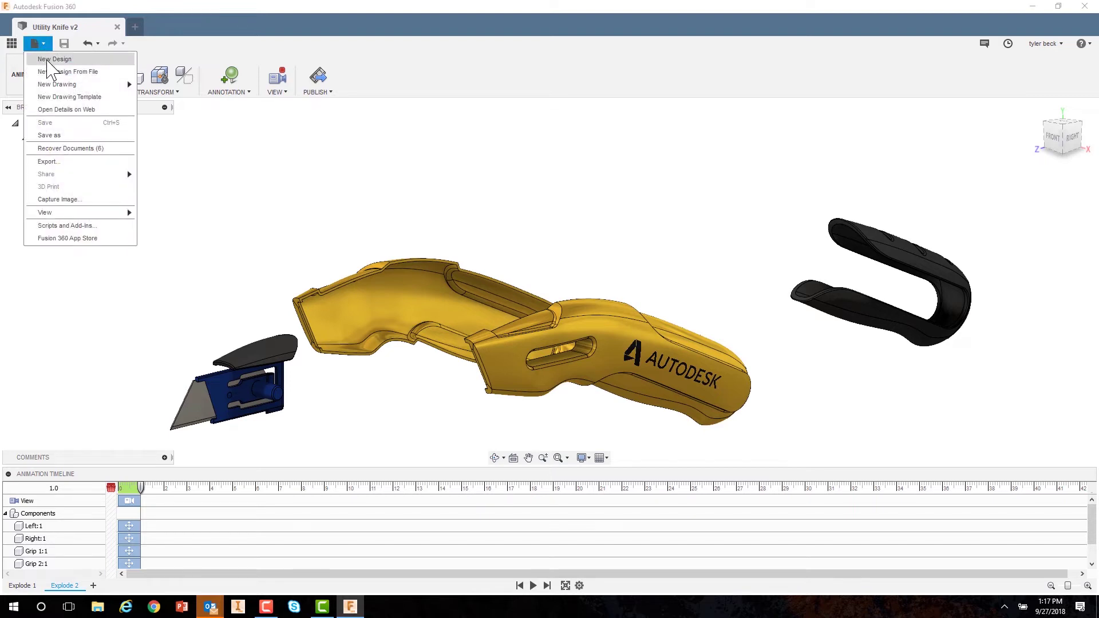
- Create a drawing from the knife design using the ASME standard on a B (17in x 11in) sheet
left_click(168, 89)
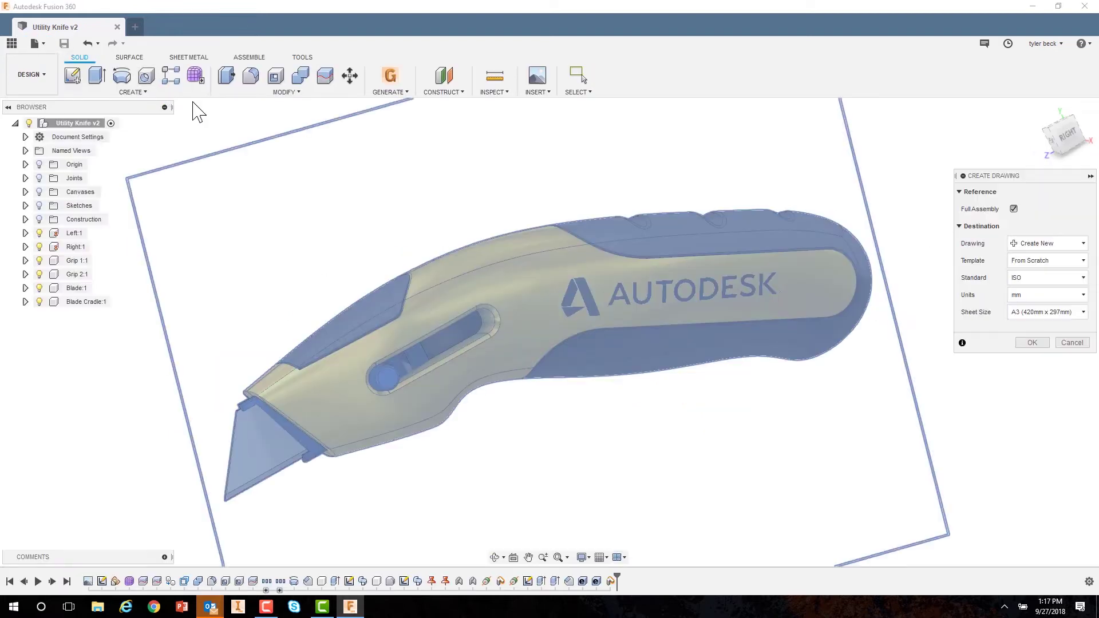
left_click(1040, 298)
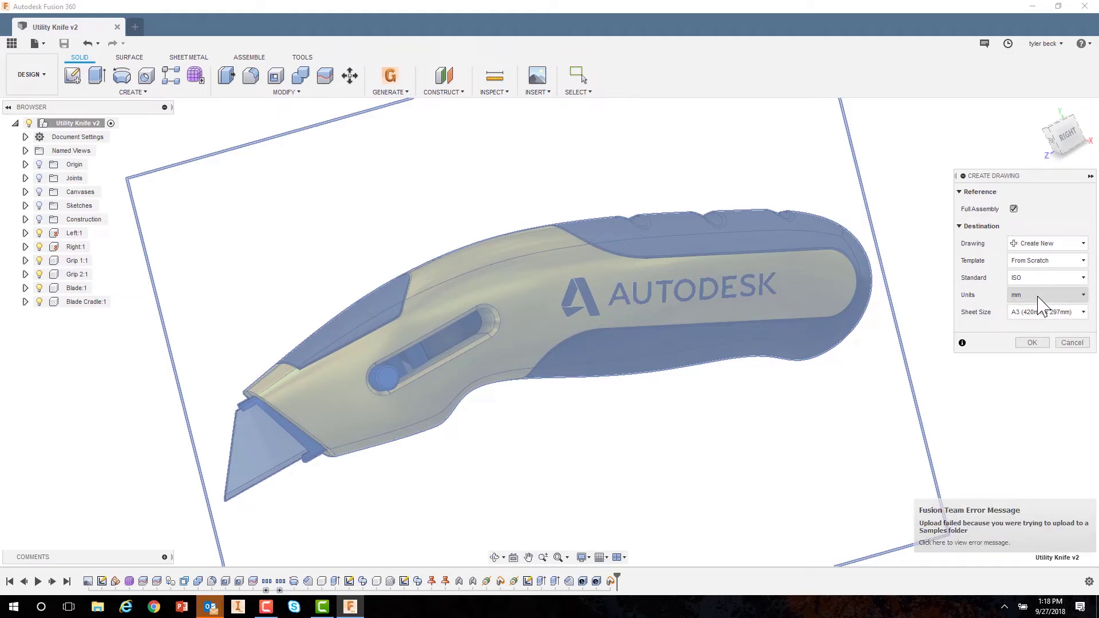
left_click(1035, 279)
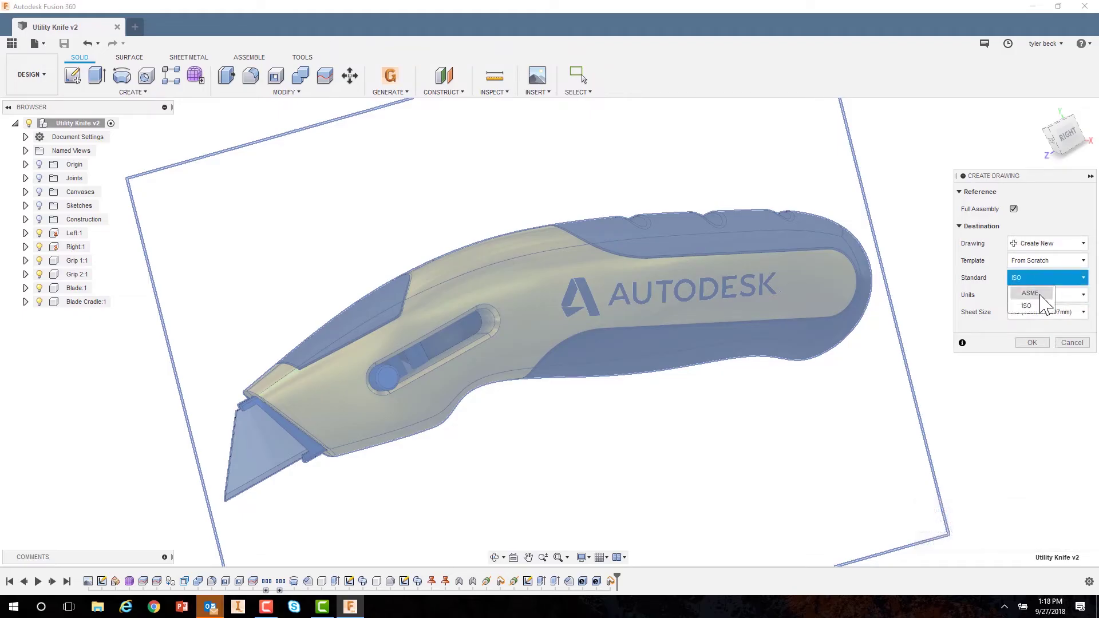
left_click(1031, 297)
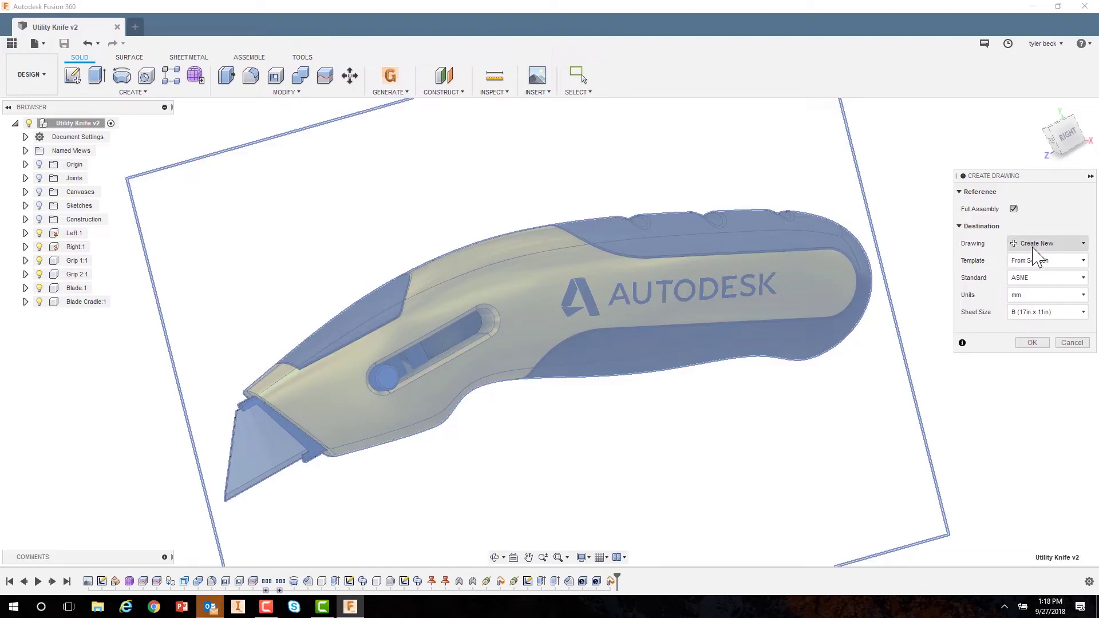
key("Return")
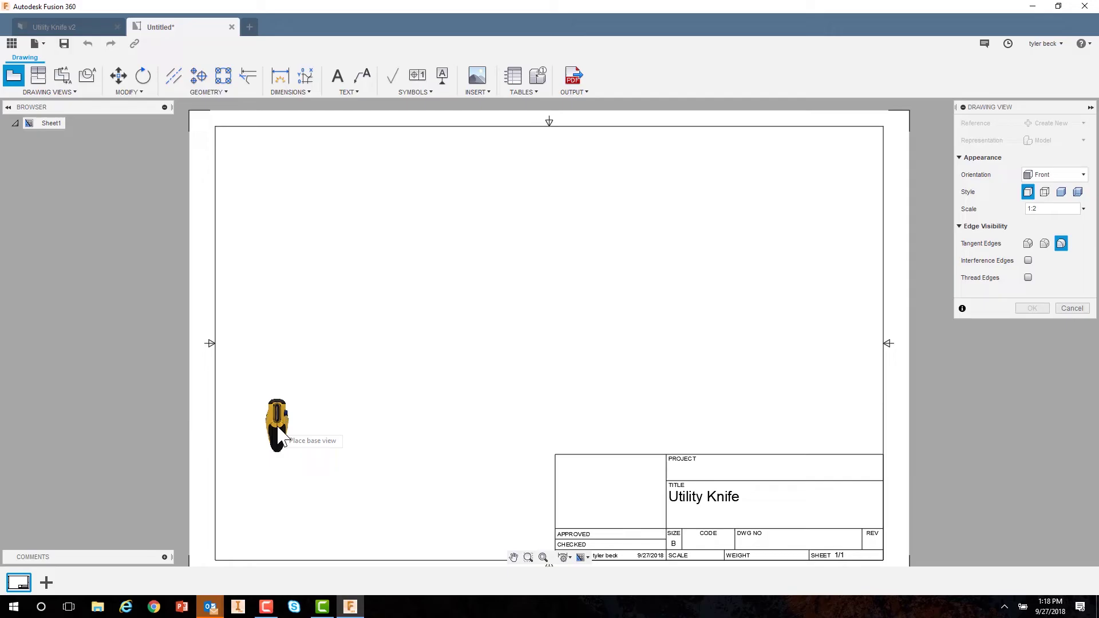
- Place a 1:2 front base view at lower left, then start another base view's representation choice
left_click(361, 448)
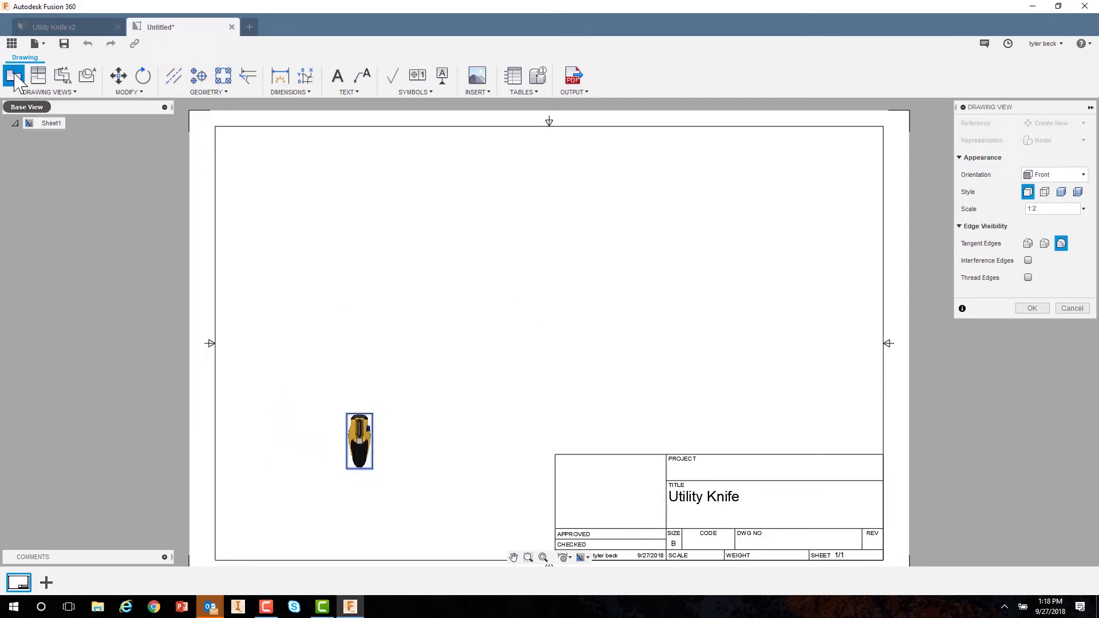
left_click(1032, 308)
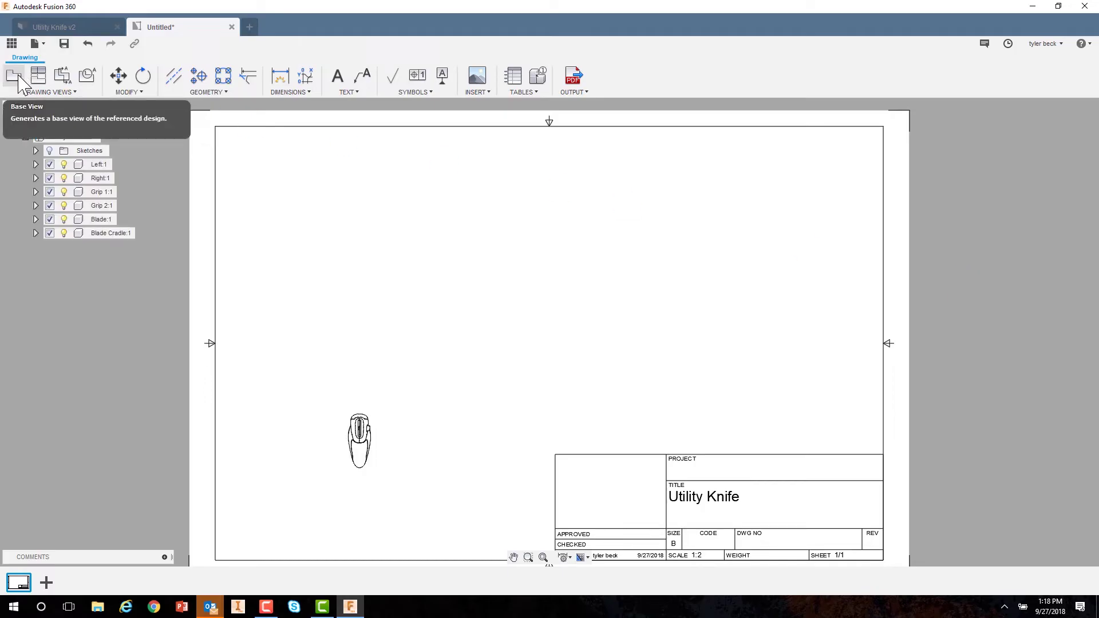
left_click(14, 77)
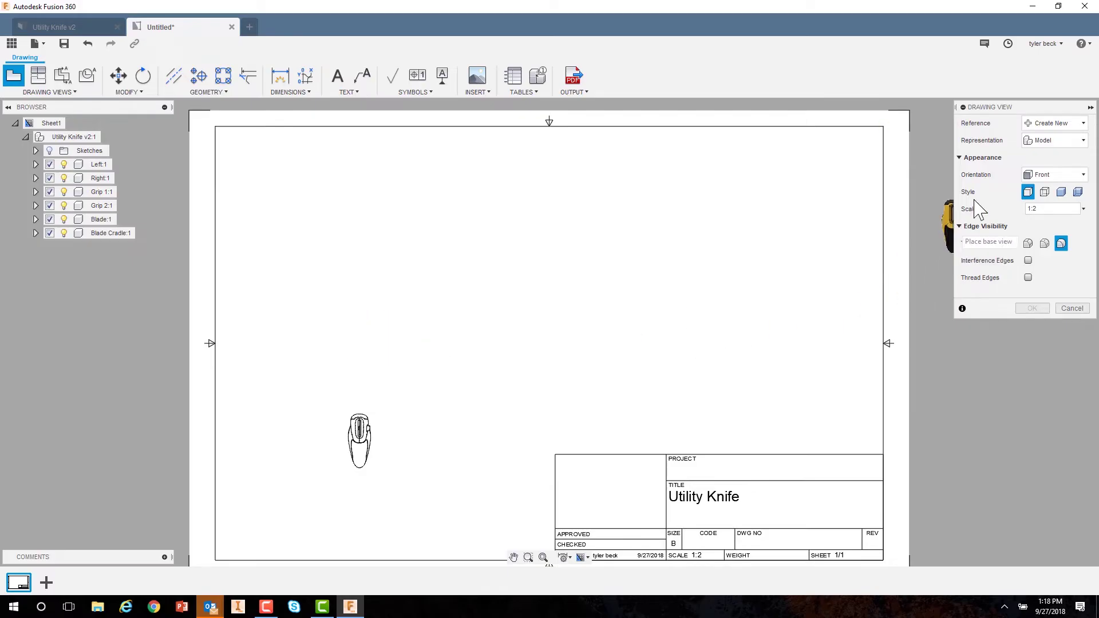
left_click(1039, 142)
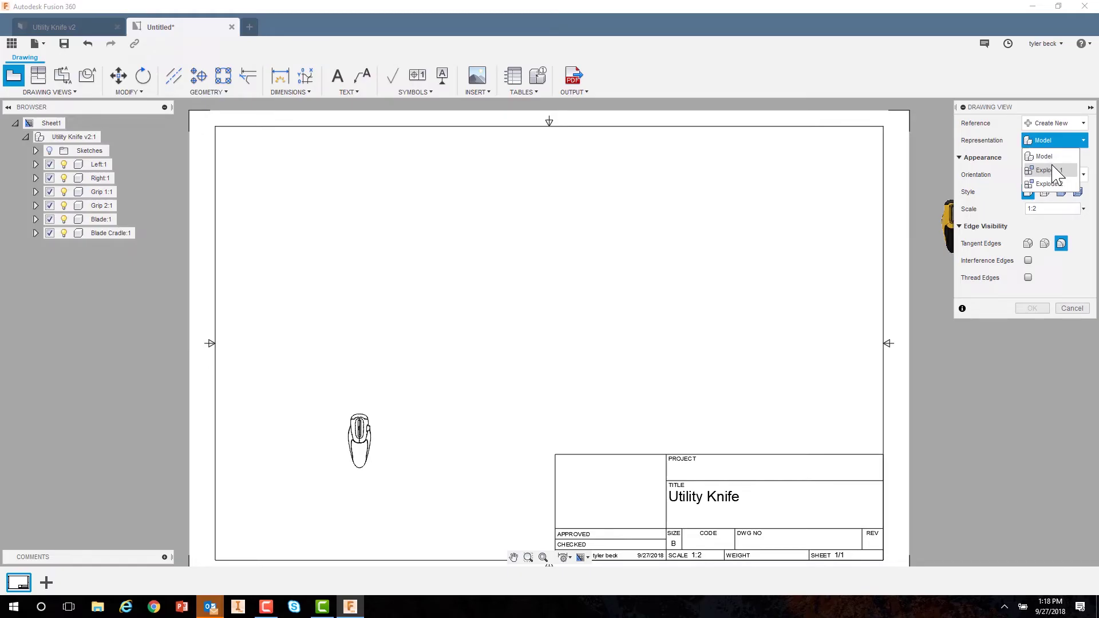
- Place a shaded FRONT view of the Explode 1 representation near the sheet centre
left_click(1049, 171)
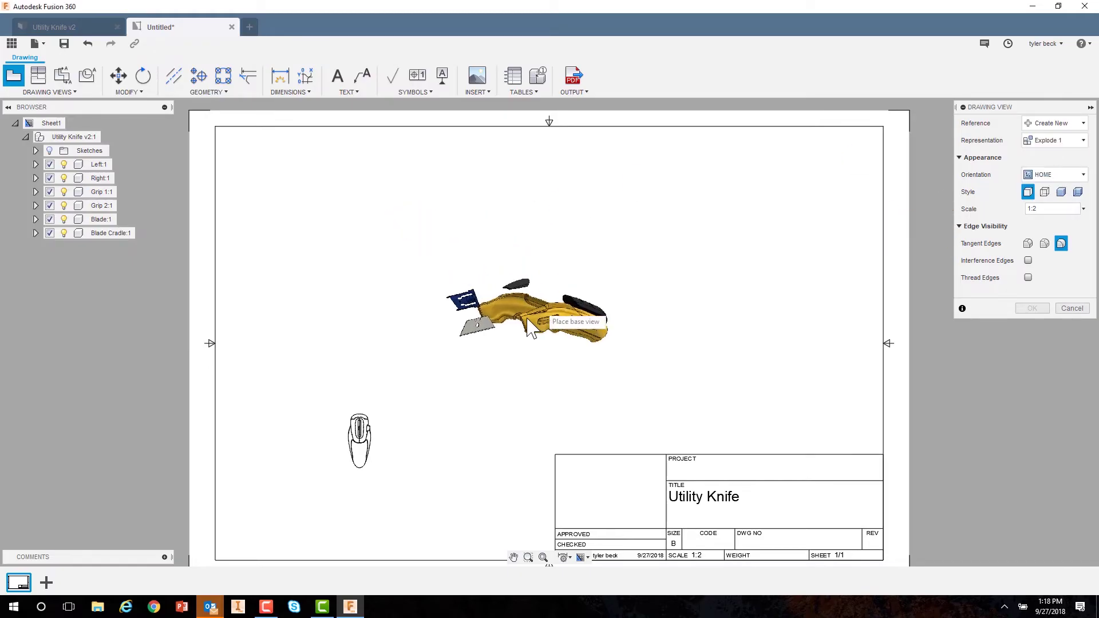
left_click(525, 322)
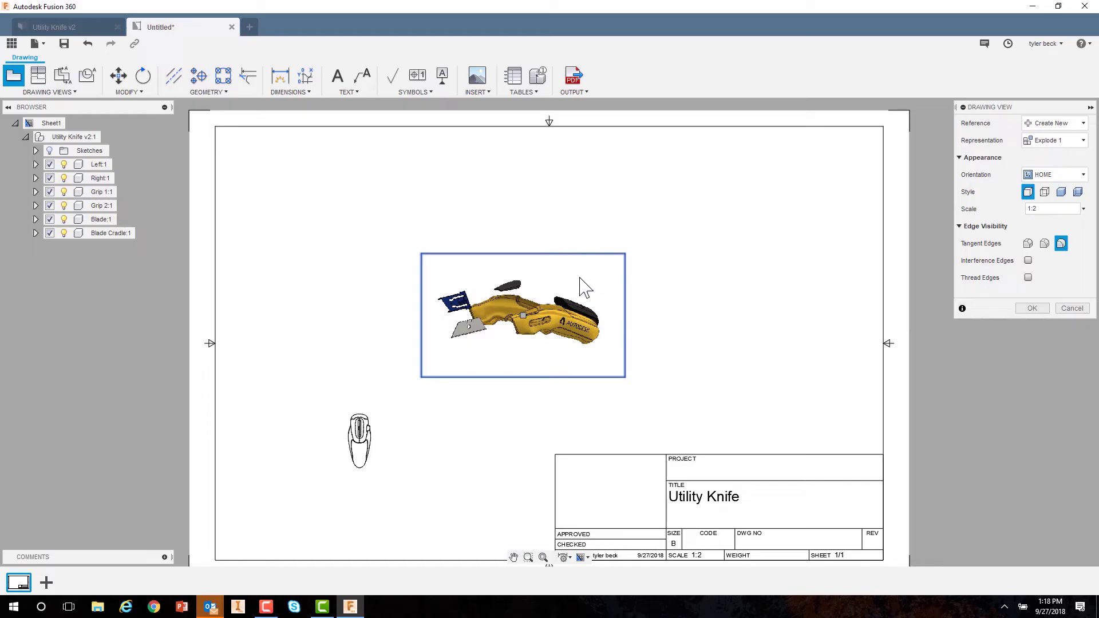
left_click(1061, 192)
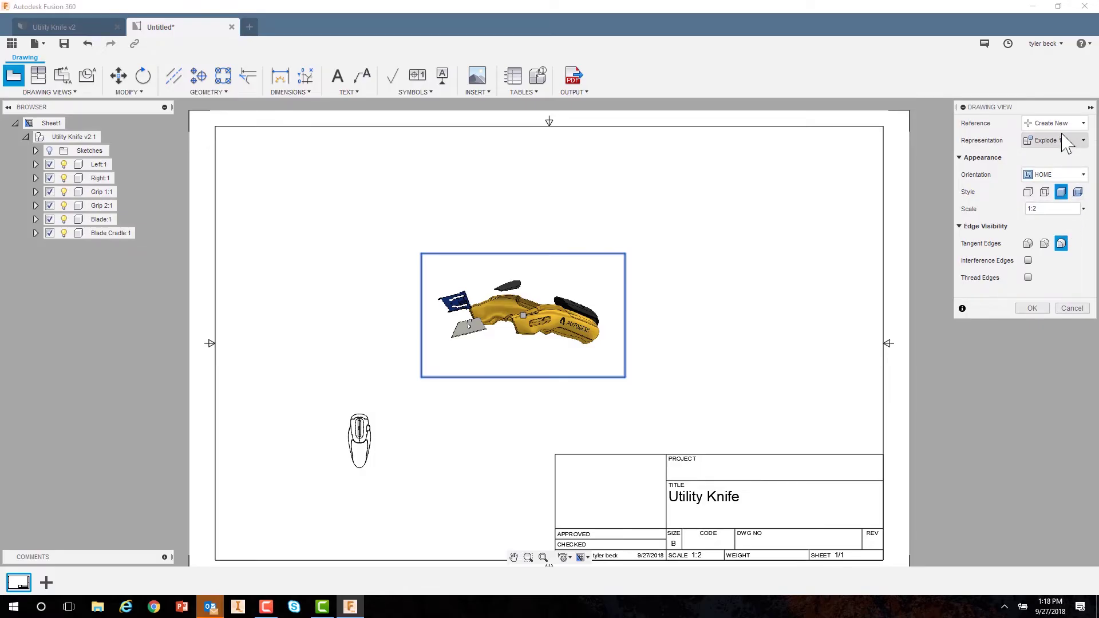
left_click(1074, 177)
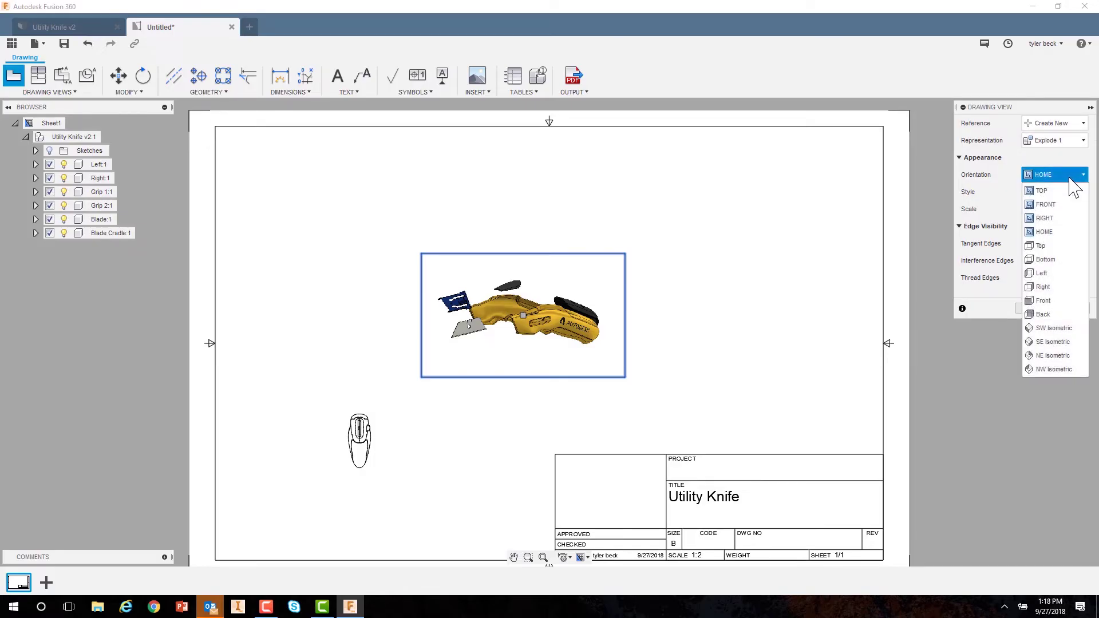
left_click(1056, 205)
scroll(523, 339, "up", 5)
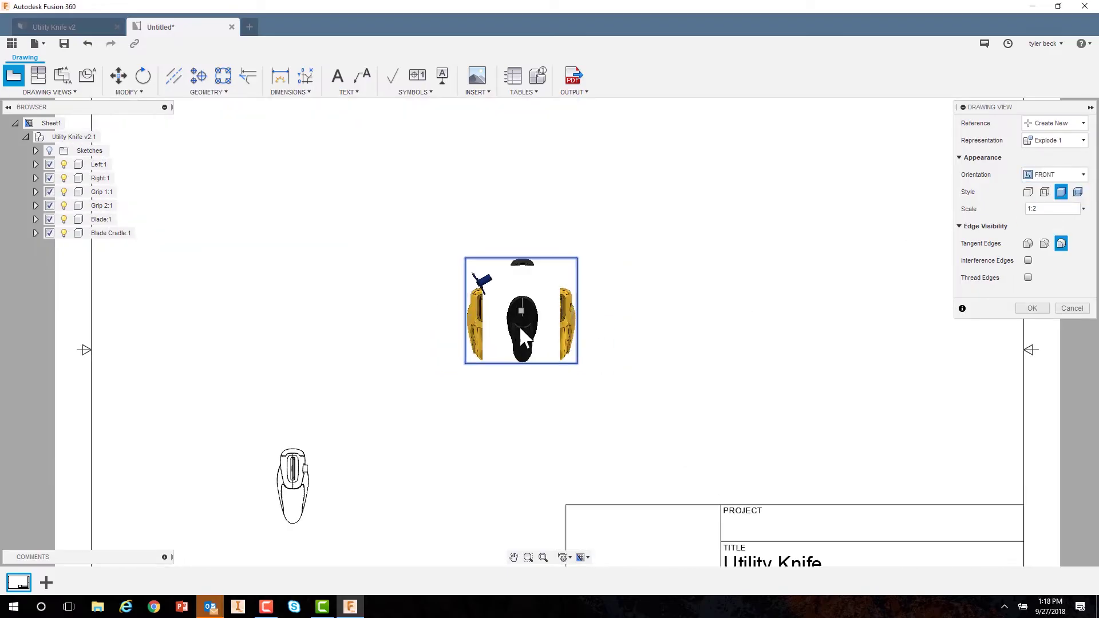
left_click(1032, 308)
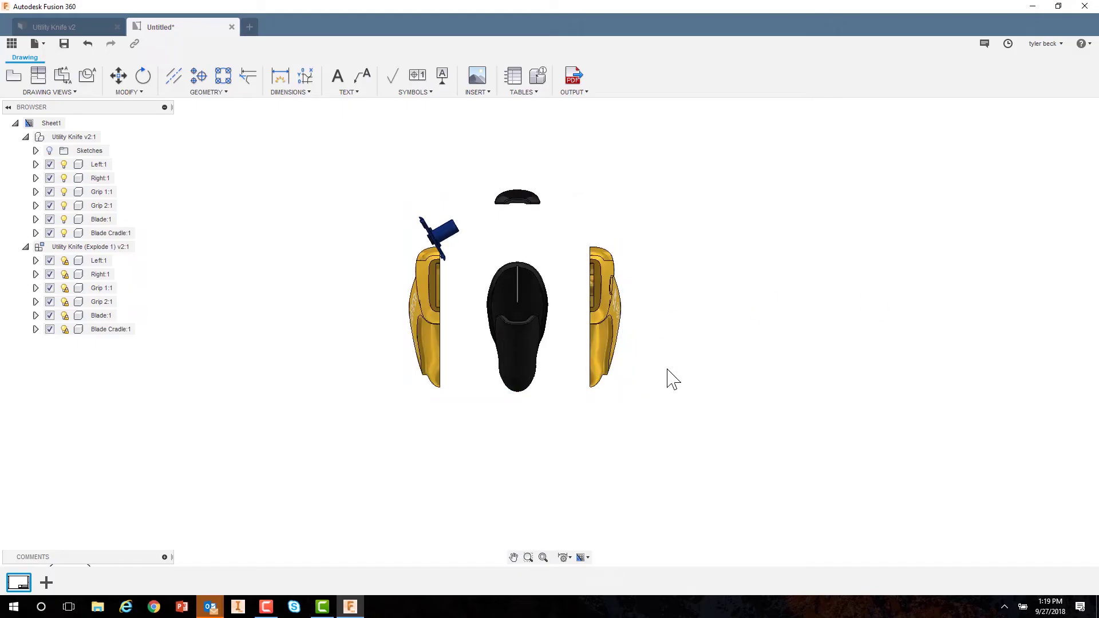
scroll(518, 402, "down", 5)
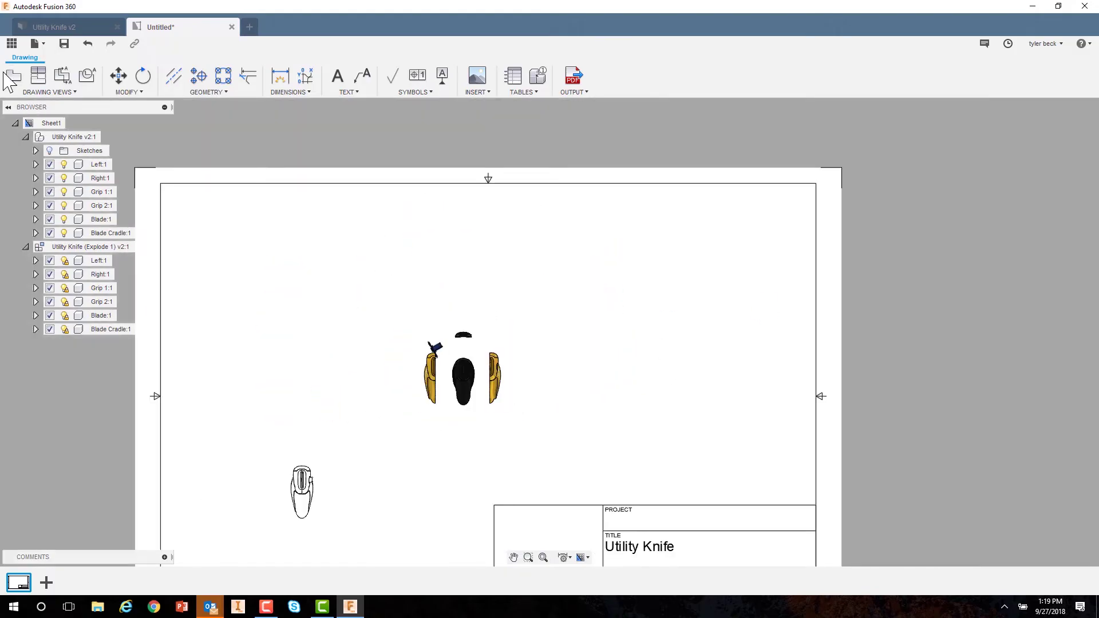
- Place a FRONT base view of Explode 2 to the right of the Explode 1 view
left_click(11, 77)
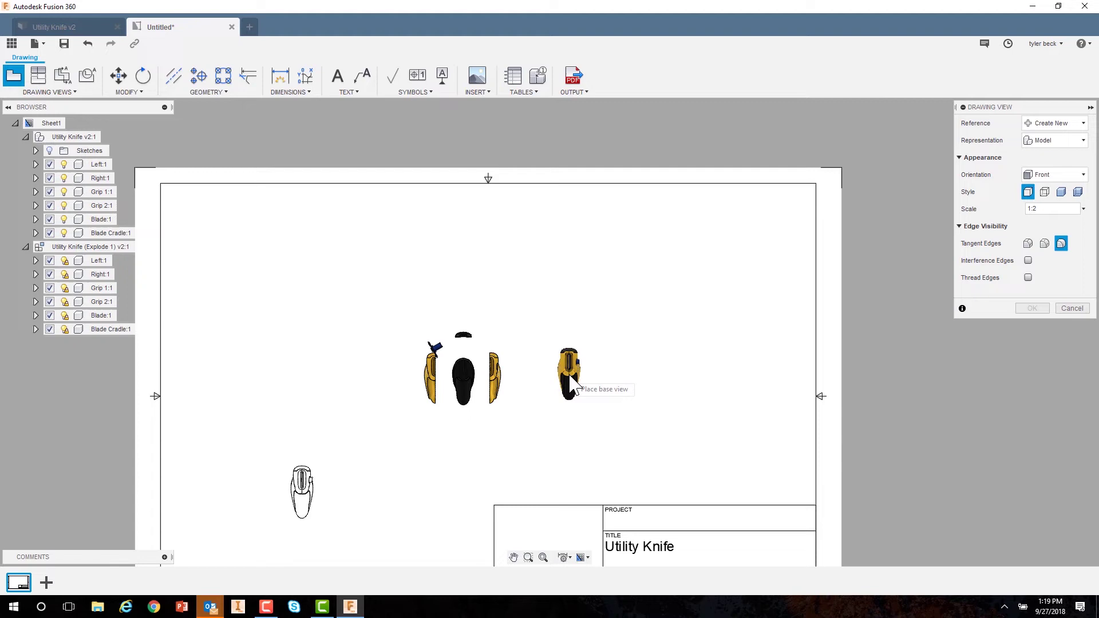
left_click(572, 387)
left_click(1072, 142)
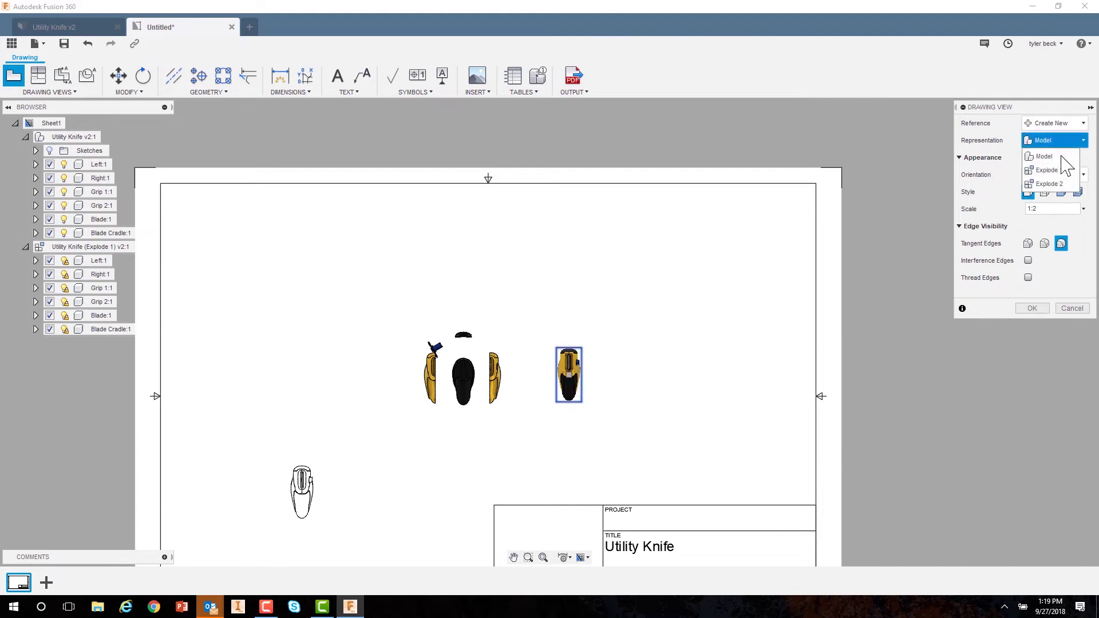
left_click(1052, 184)
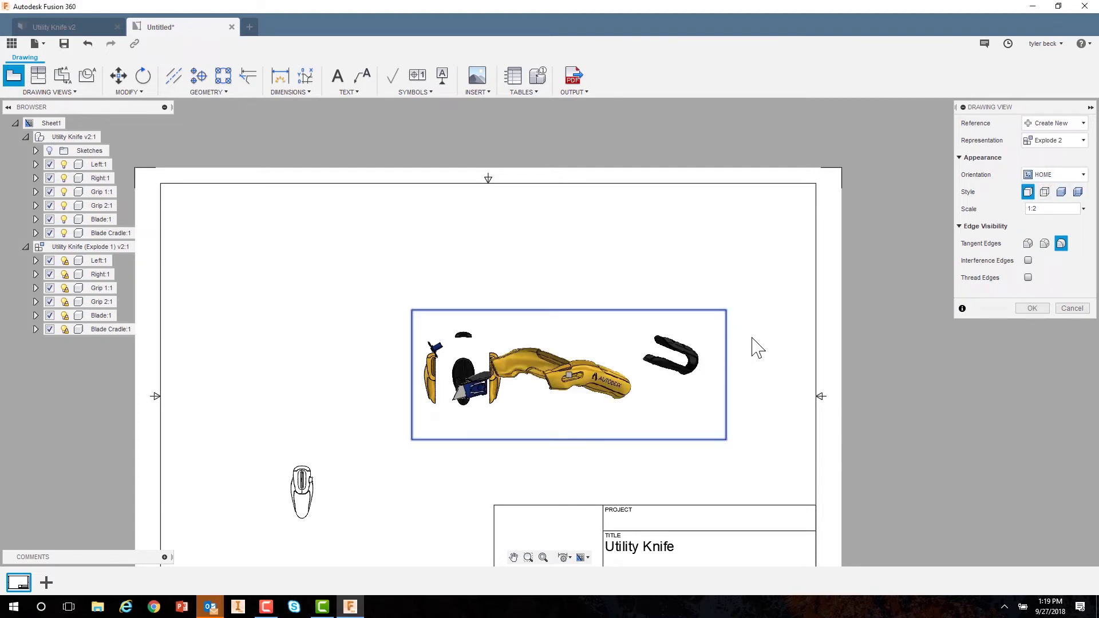
left_click(1052, 175)
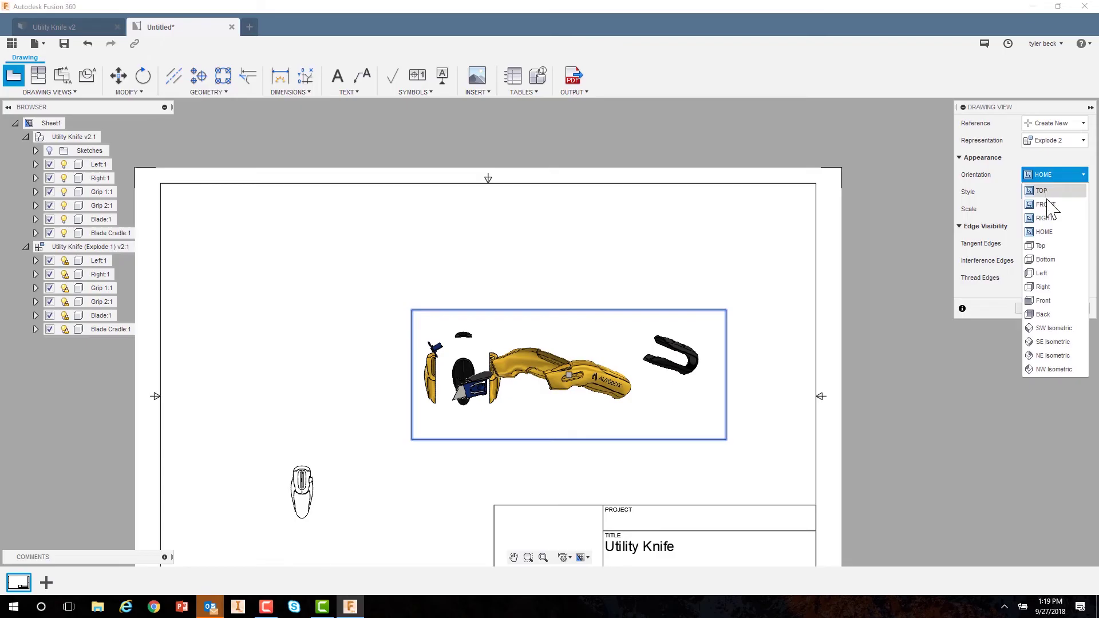
left_click(1046, 205)
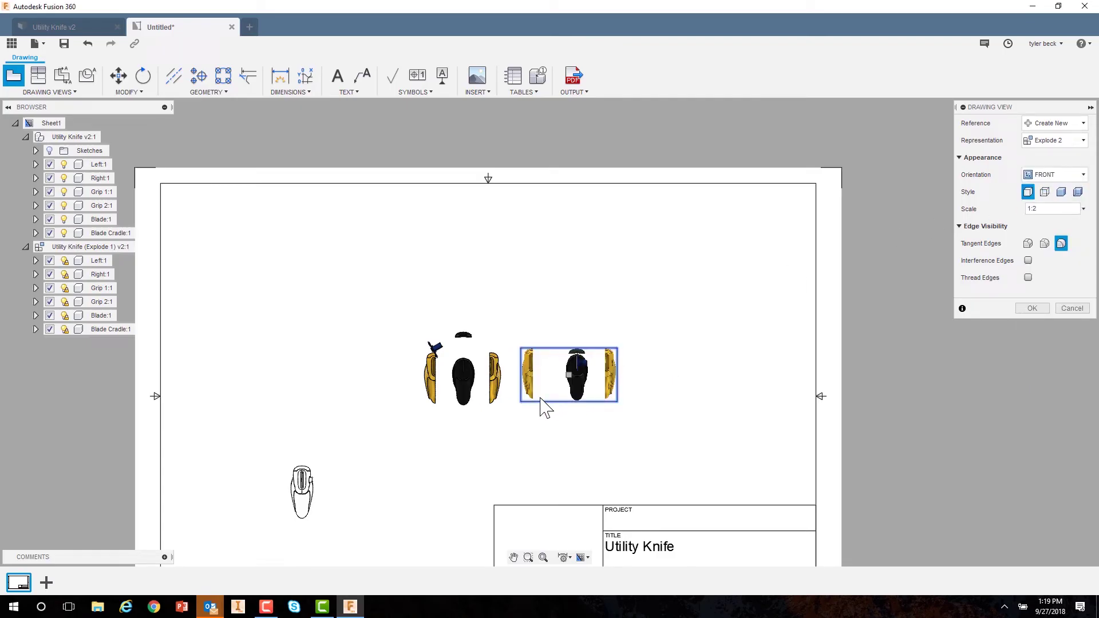
scroll(554, 404, "up", 2)
scroll(593, 393, "up", 2)
scroll(597, 392, "up", 1)
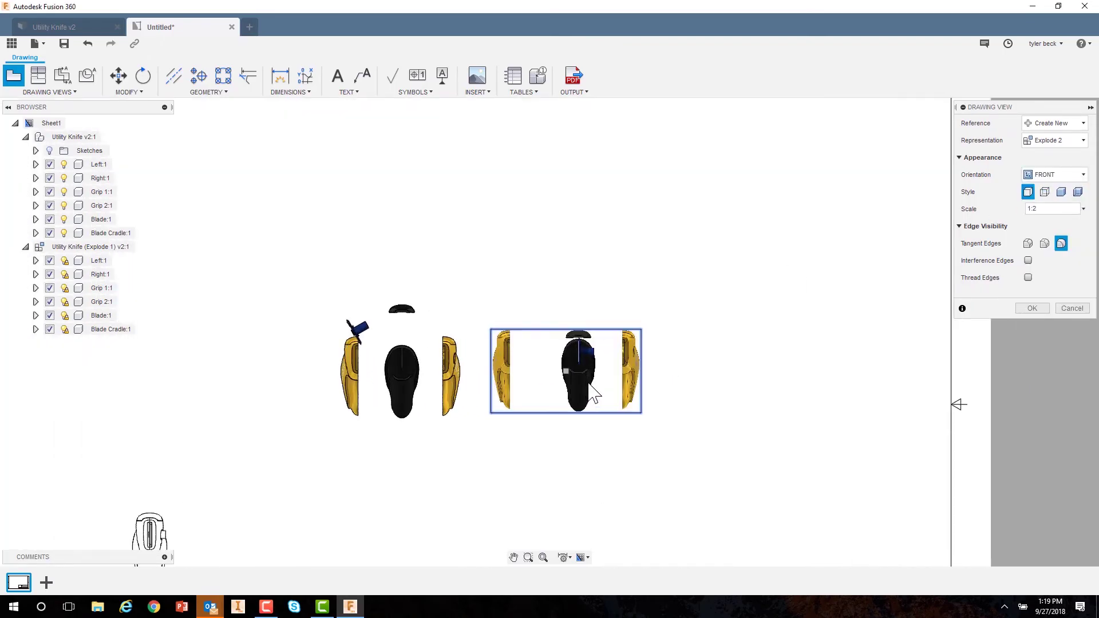
scroll(632, 391, "down", 1)
left_click(1032, 308)
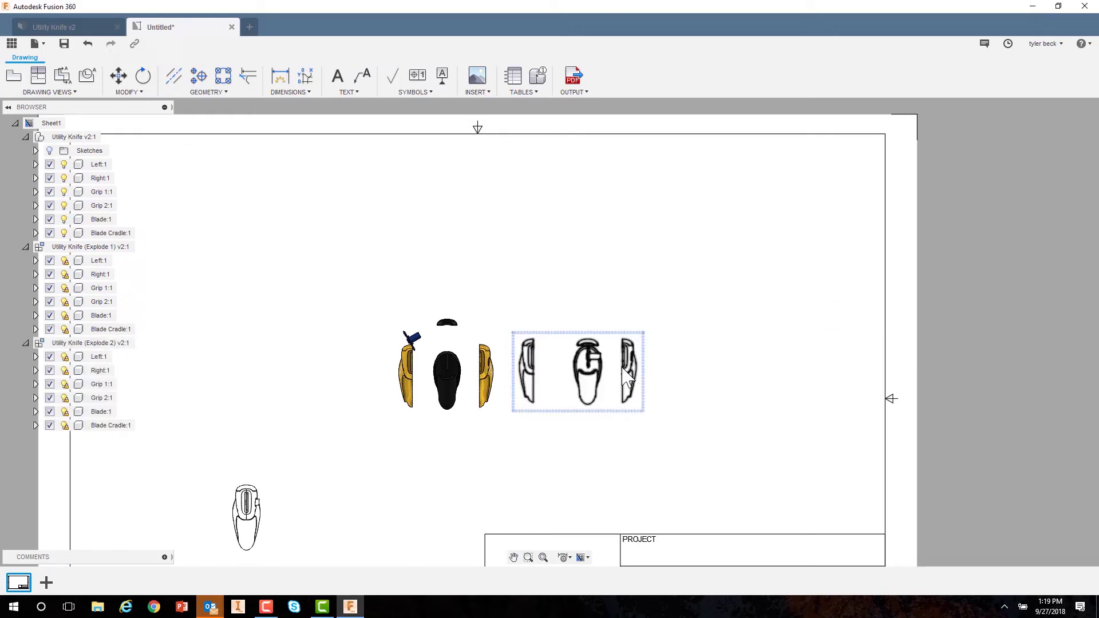
- Change the Explode 2 view to SW Isometric, then delete that view from the sheet
double_click(576, 361)
left_click(1055, 140)
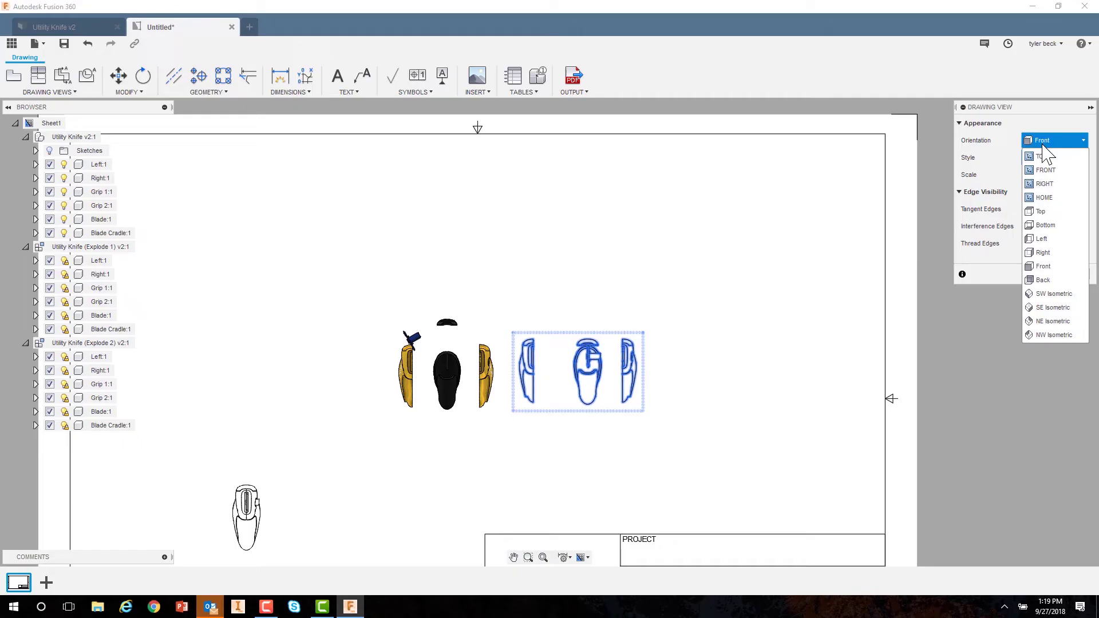
left_click(1058, 296)
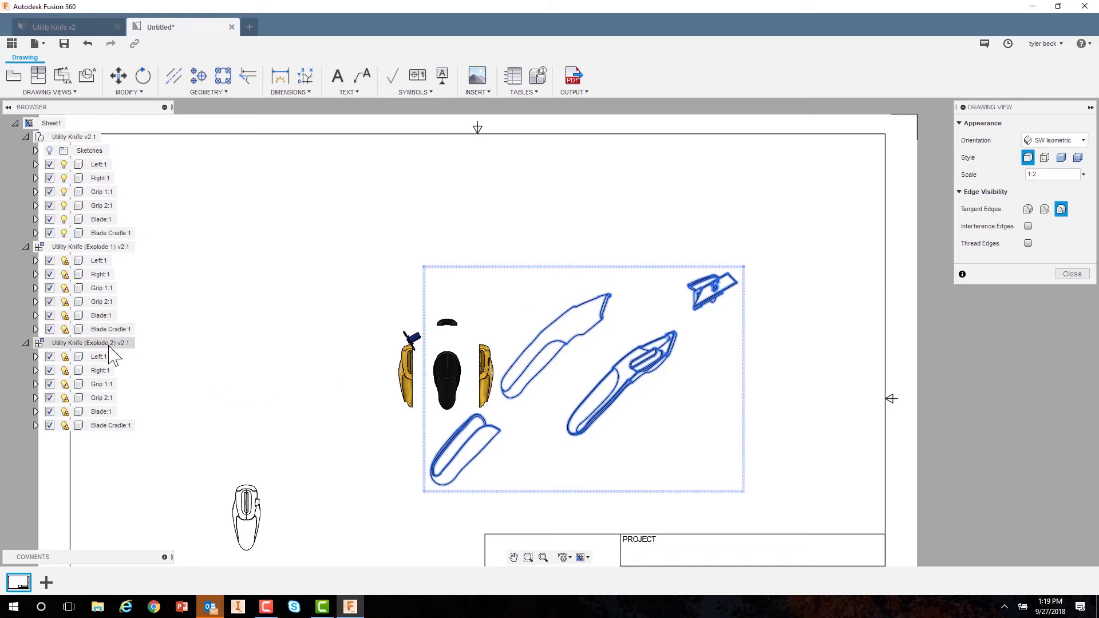
left_click(930, 486)
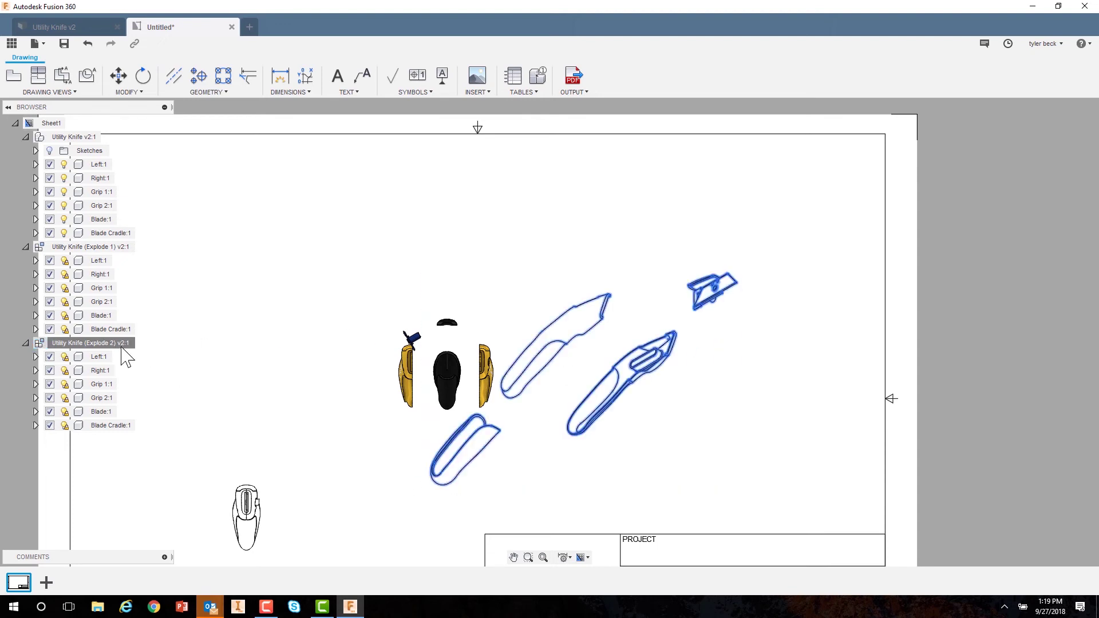
left_click(602, 376)
key("Delete")
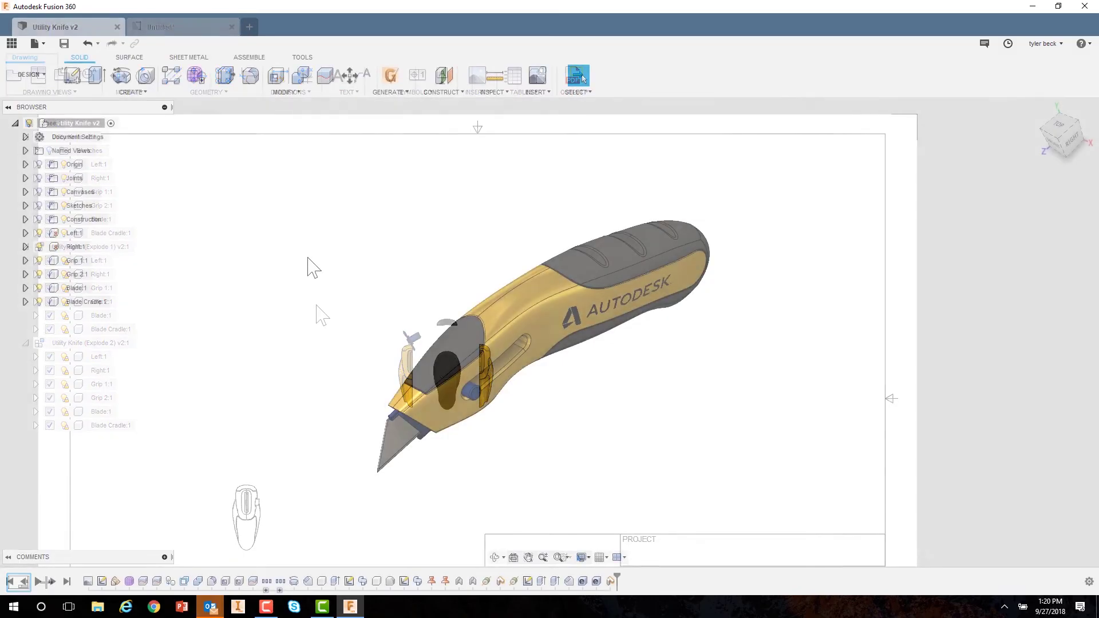
- Switch to the ANIMATION workspace, select Left:1 and orbit the exploded knife
left_click(31, 74)
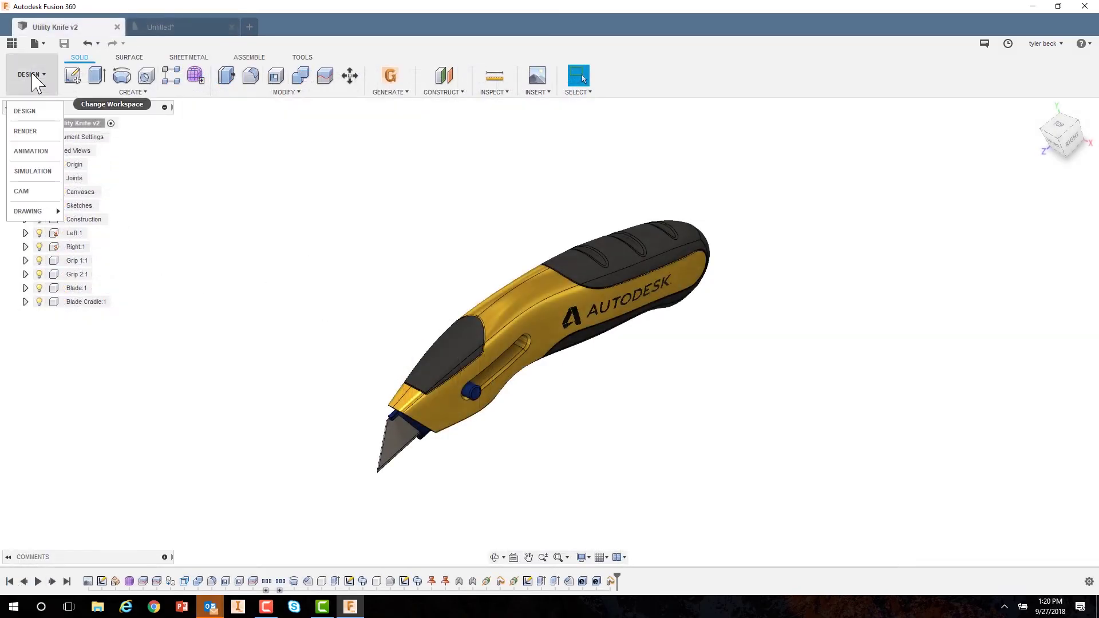
left_click(49, 157)
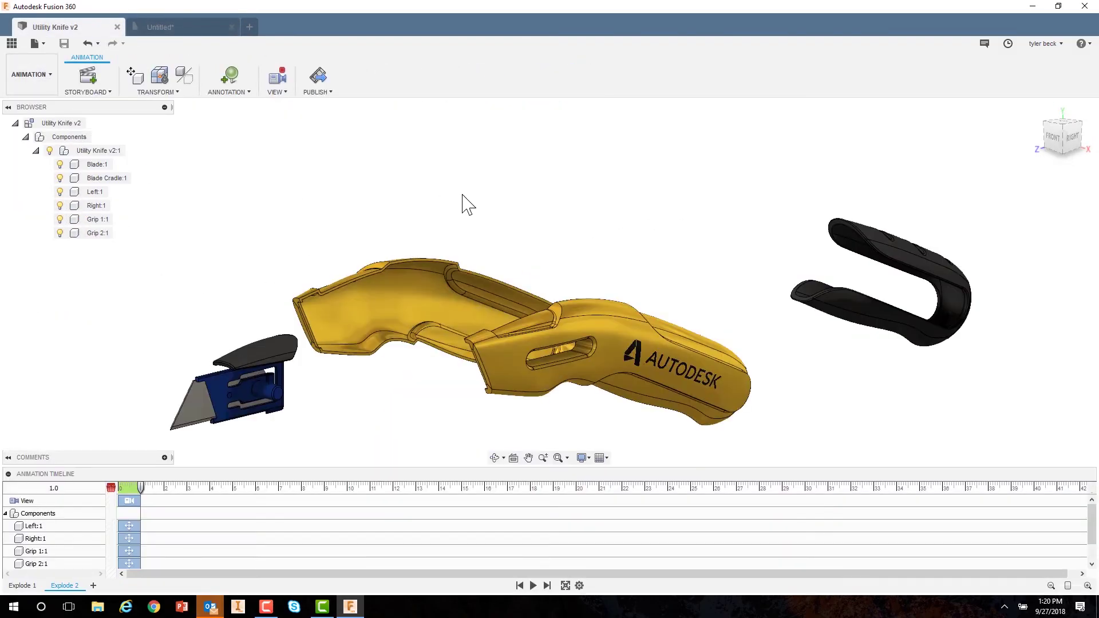
left_click(590, 344)
scroll(593, 343, "down", 2)
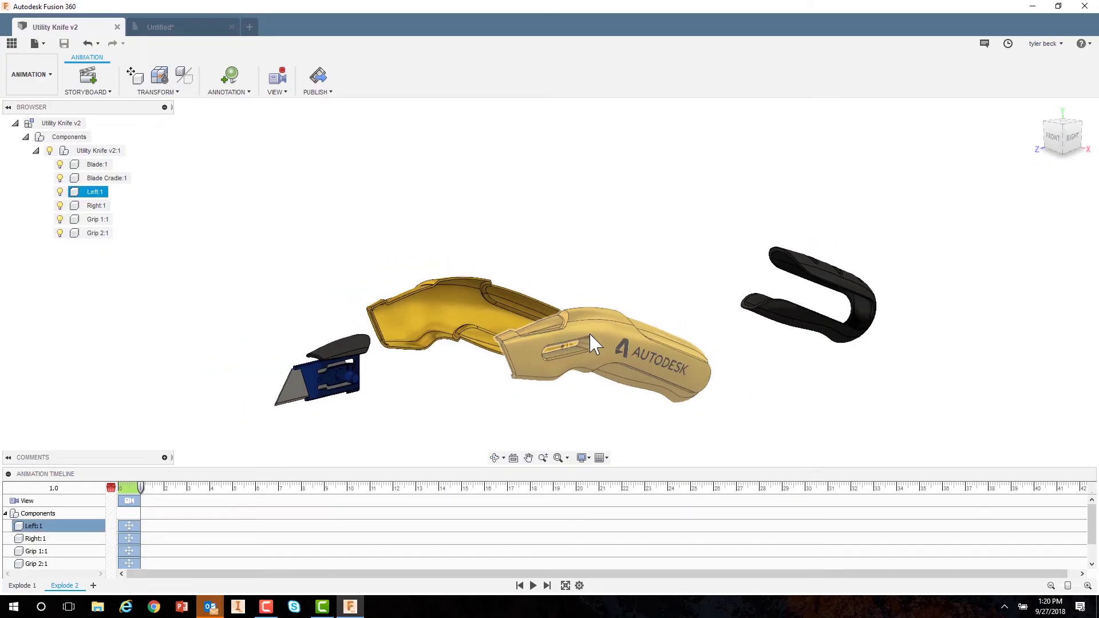
middle_click_drag(586, 344, 567, 399, "shift")
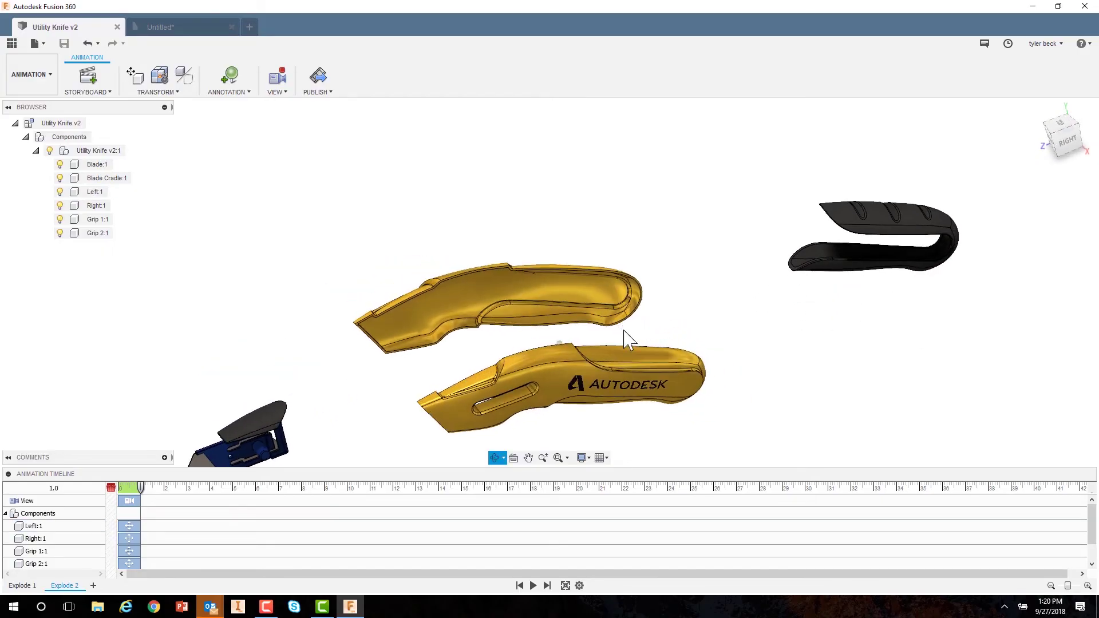
- Create a new storyboard, Storyboard3
left_click(94, 586)
left_click(1029, 225)
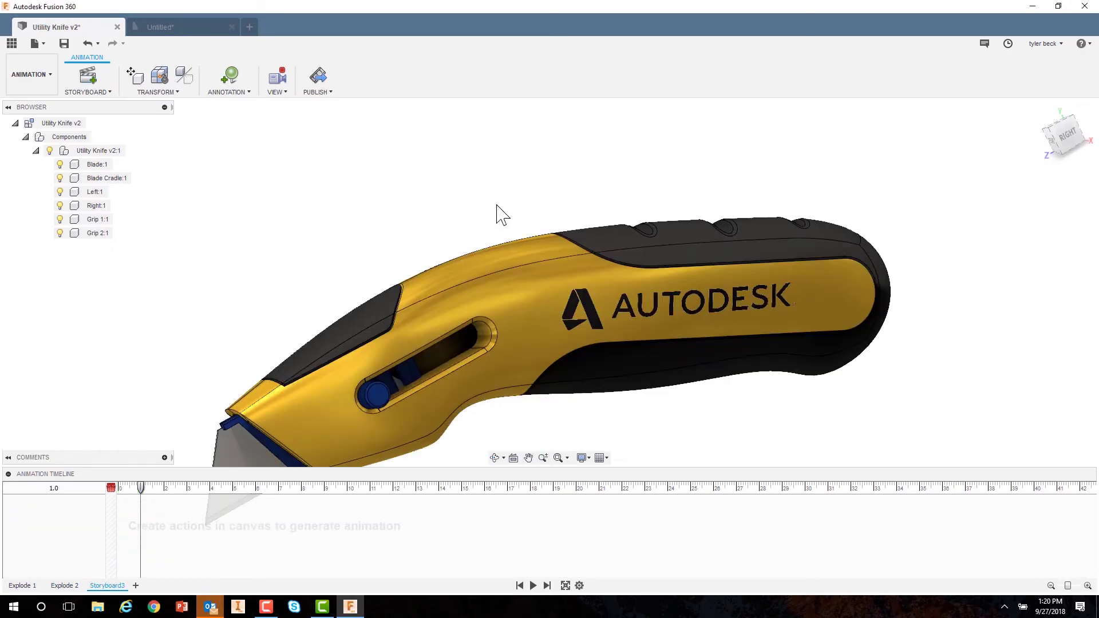
left_click(503, 275)
left_click(359, 262)
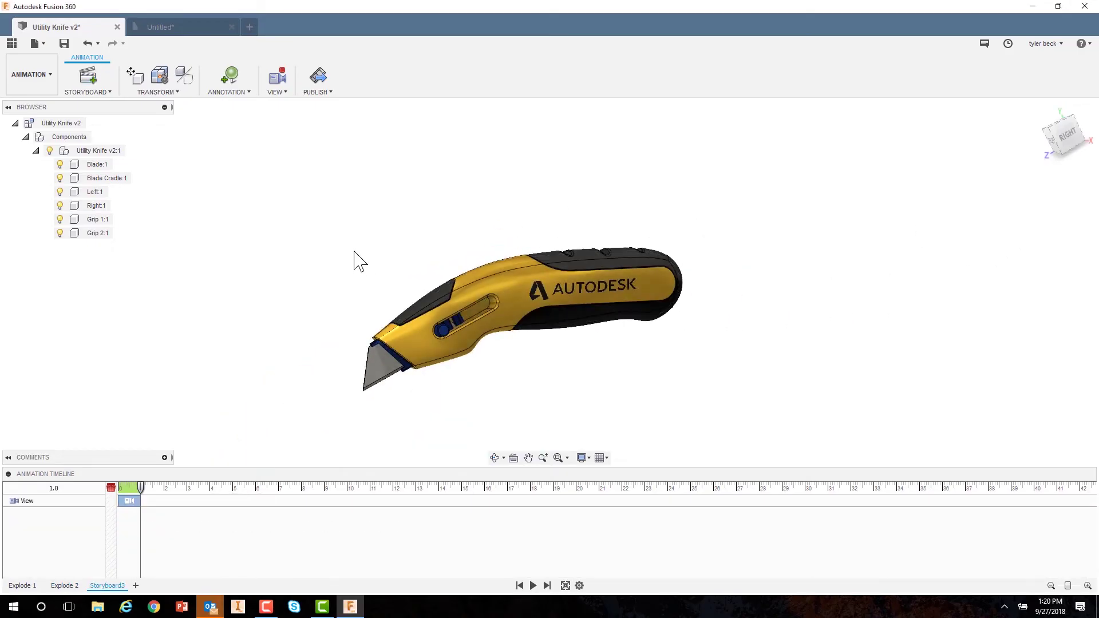
- Slide the Left:1 knife half out along X and up along Y
left_click(135, 77)
left_click(550, 294)
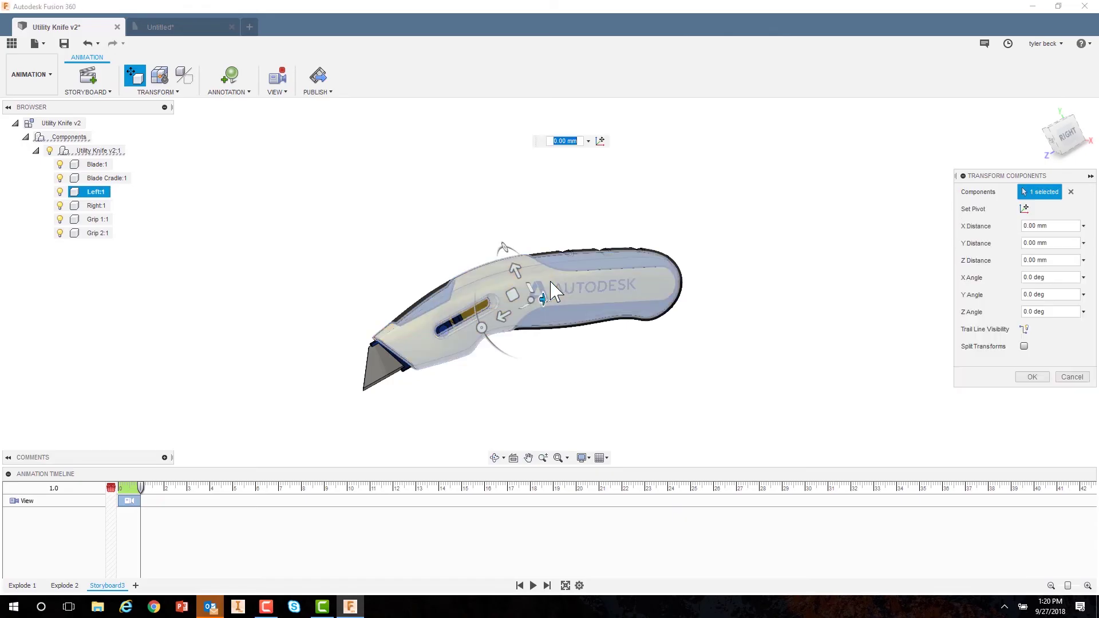
left_click_drag(540, 296, 575, 306)
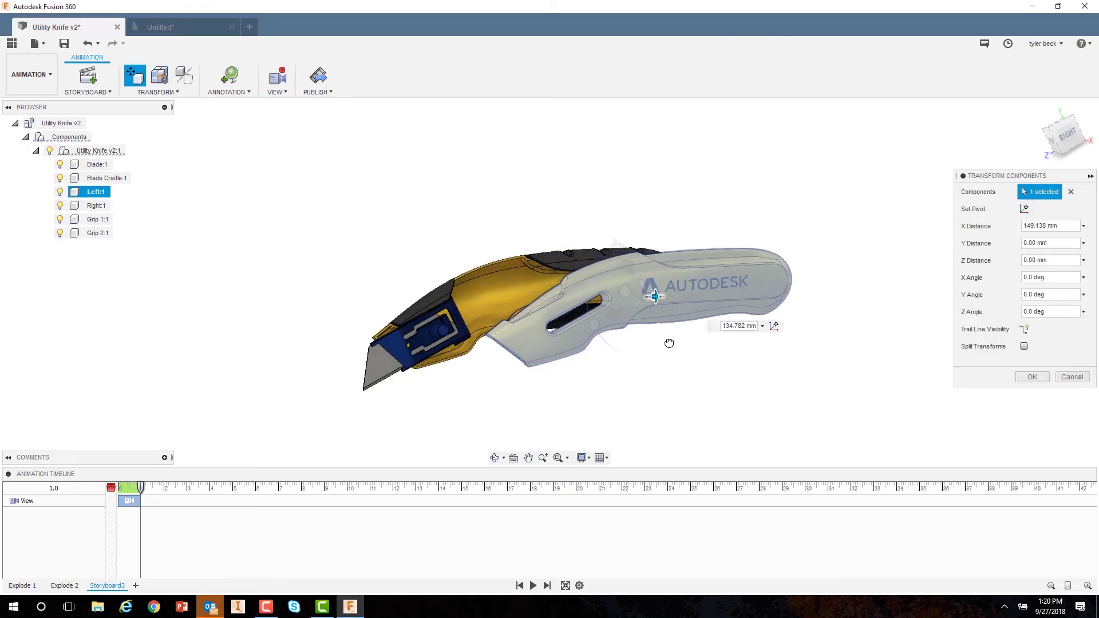
middle_click_drag(575, 307, 590, 319, "shift")
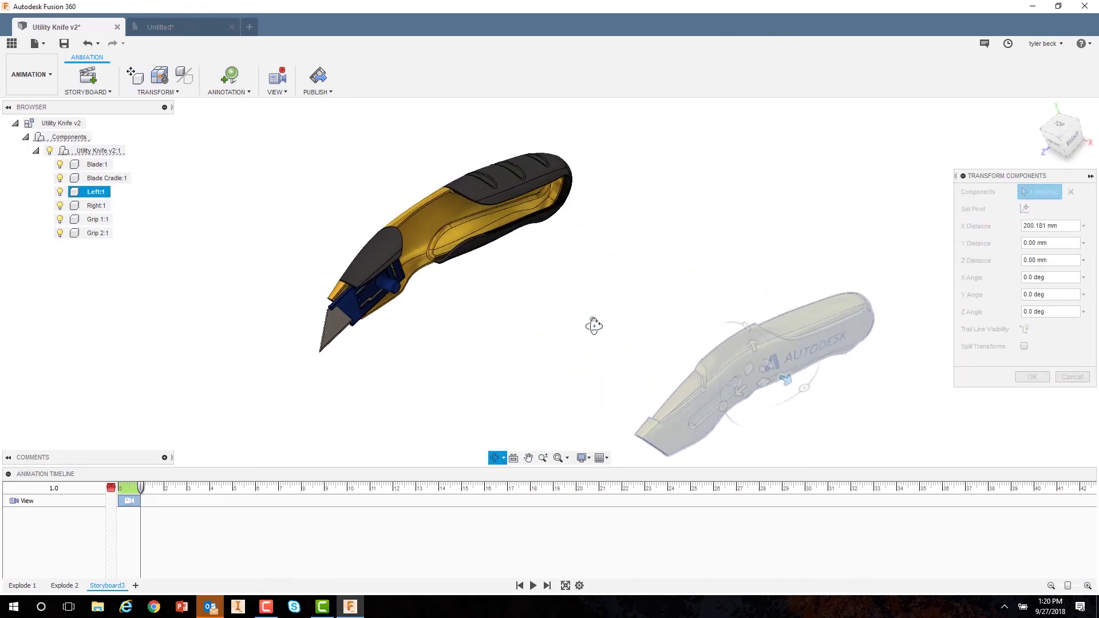
left_click_drag(751, 344, 673, 110)
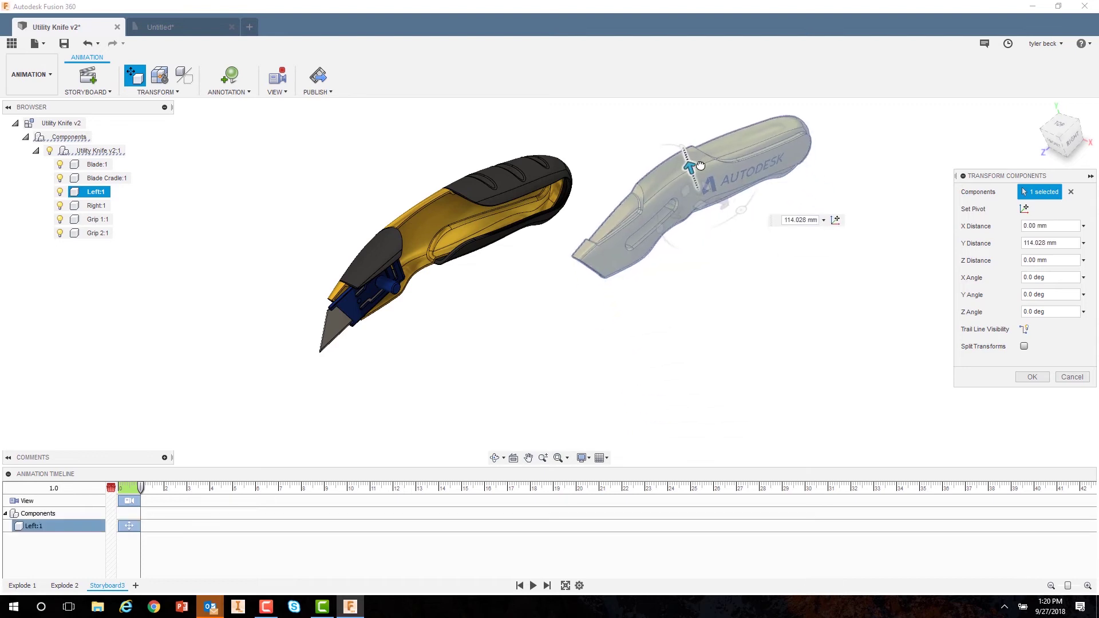
left_click(1033, 377)
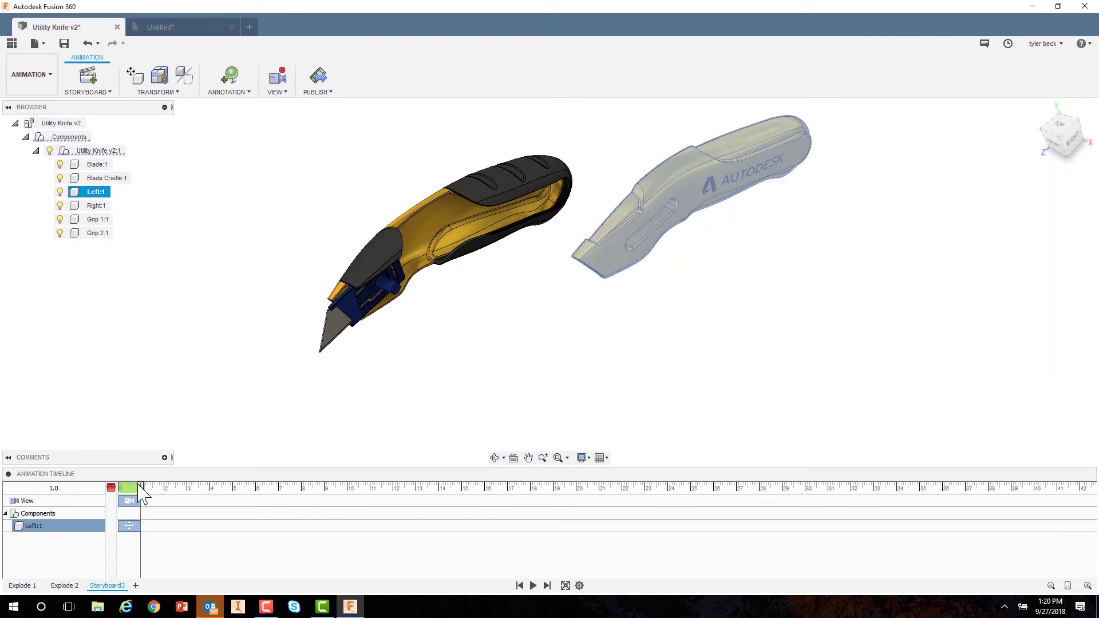
- Rewind to the start and play back Storyboard3
left_click_drag(142, 487, 106, 490)
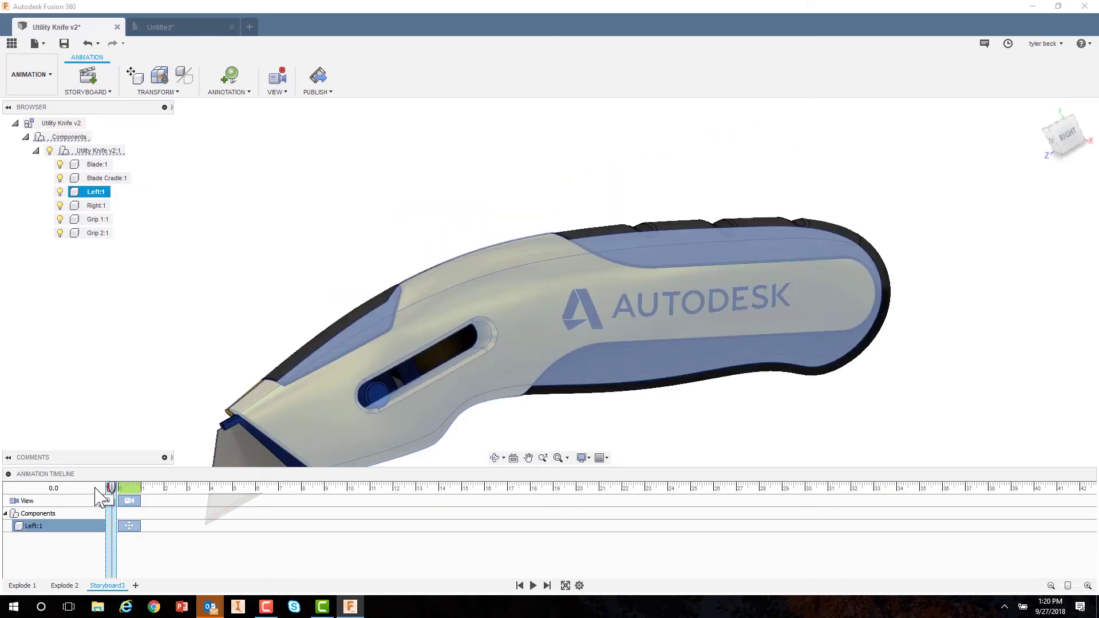
left_click(534, 586)
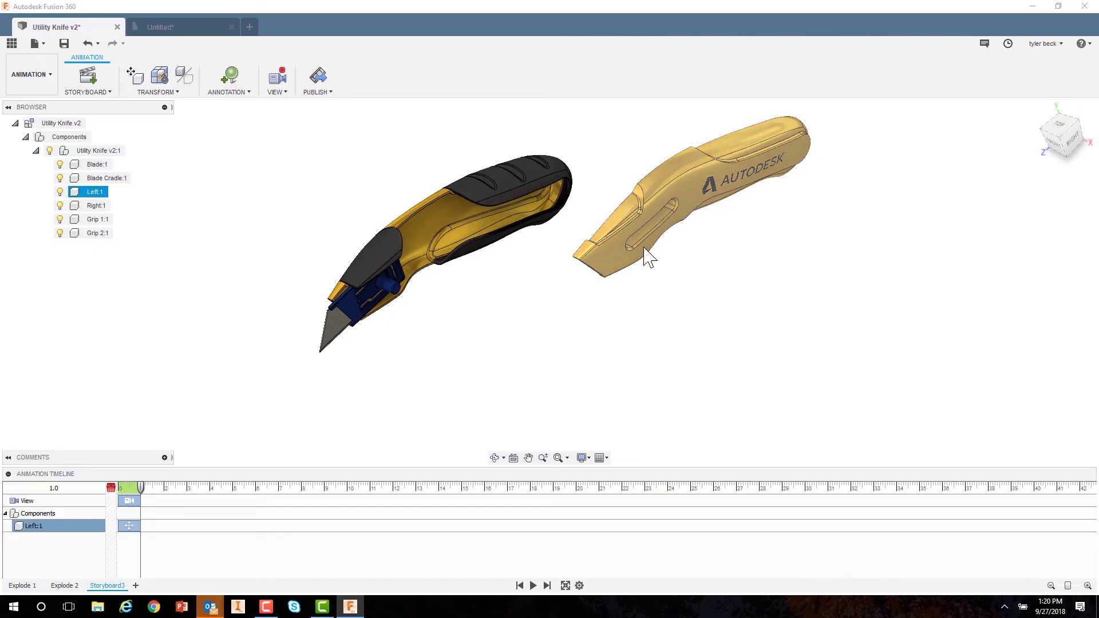
middle_click_drag(645, 258, 584, 309, "shift")
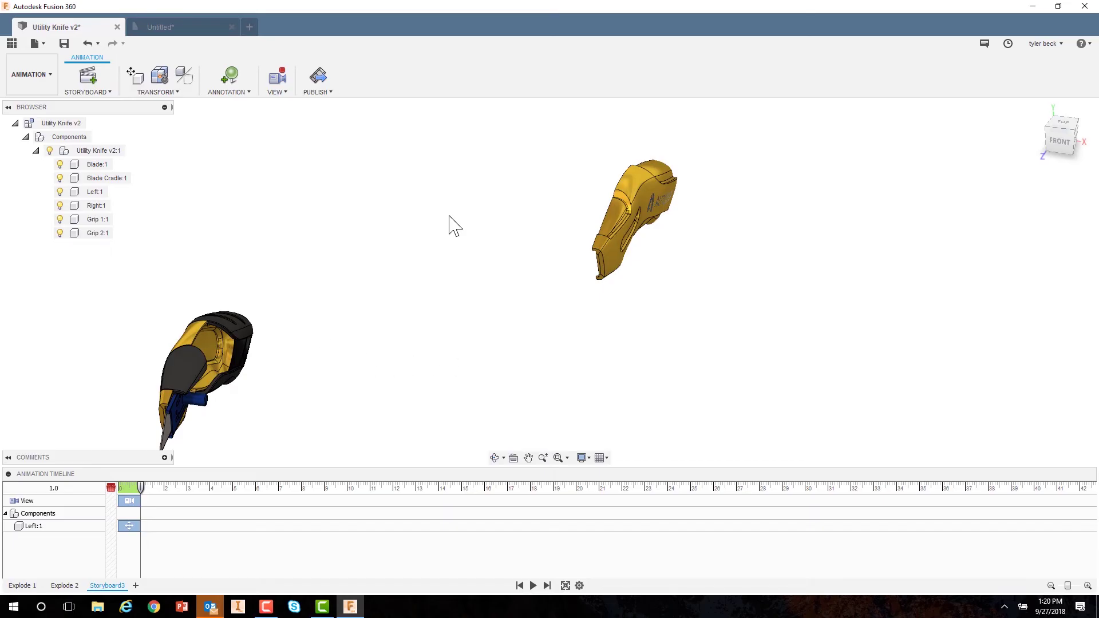
- Delete the existing Left:1 move action from the storyboard timeline
left_click(129, 526)
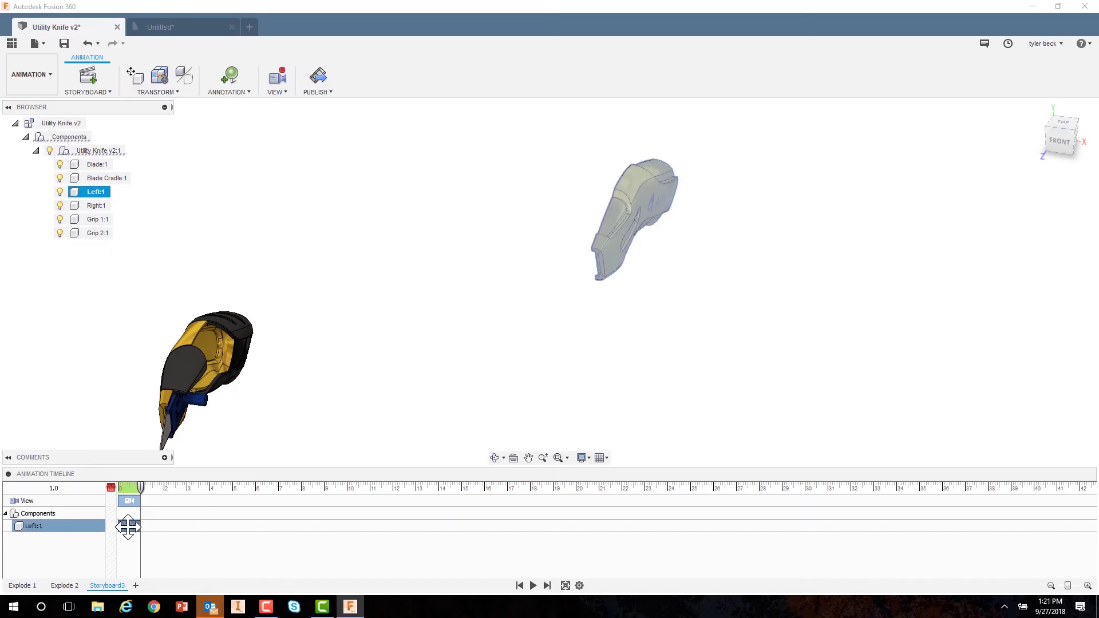
key("Delete")
middle_click_drag(260, 404, 235, 253, "shift")
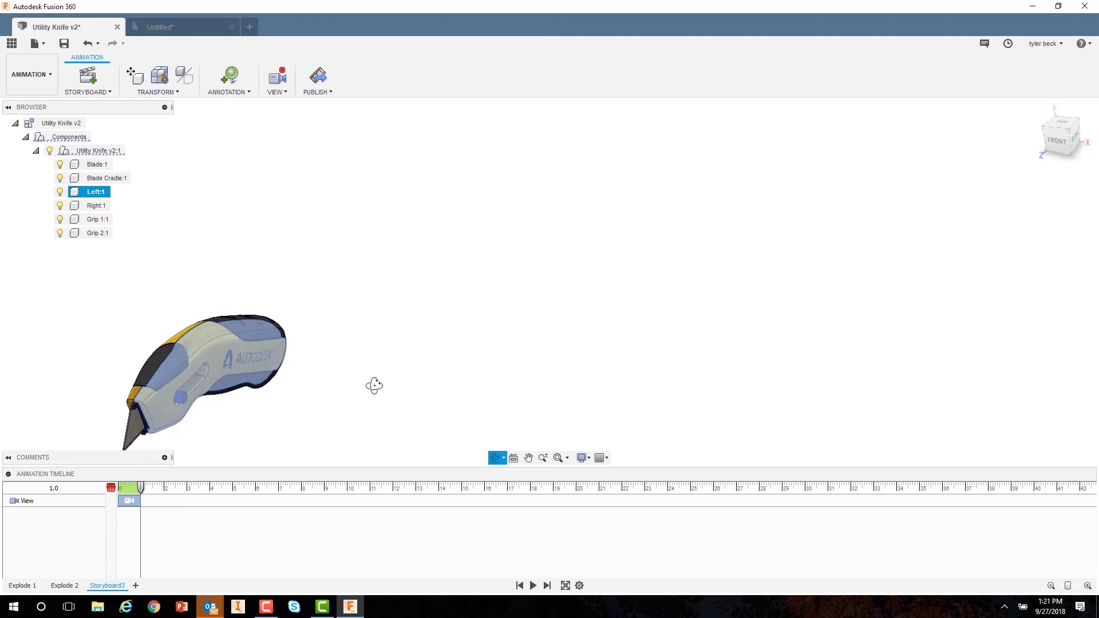
- Move the Left:1 half out from the knife again as split timed steps
left_click(134, 78)
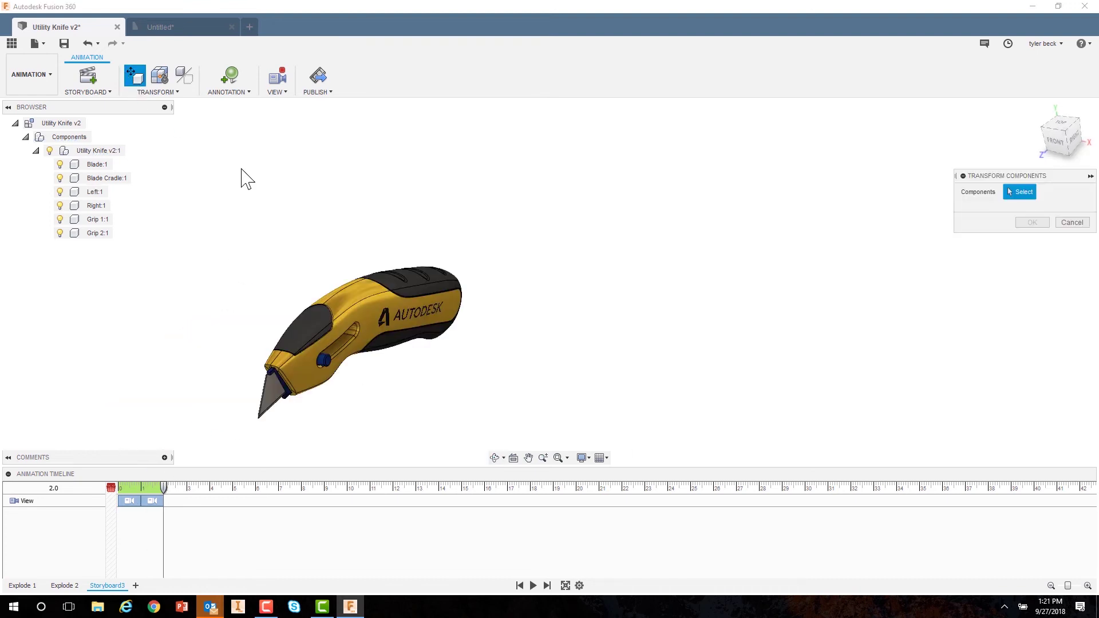
left_click(403, 331)
mouse_move(403, 330)
left_mouse_down()
mouse_move(472, 310)
mouse_move(445, 170)
left_mouse_up()
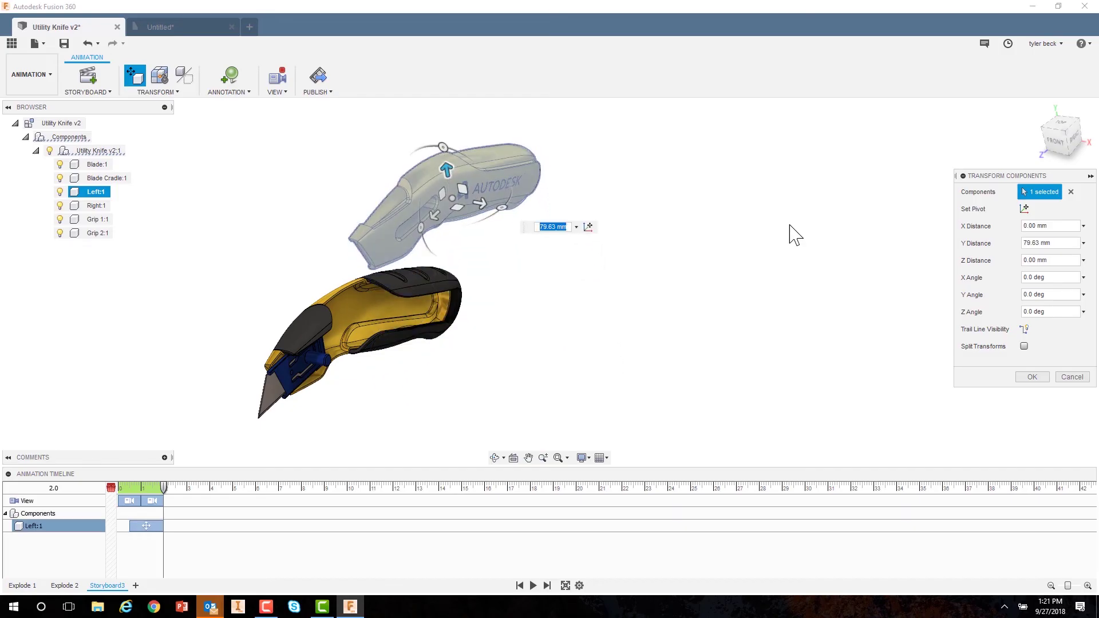
left_click(1024, 346)
left_click(1033, 380)
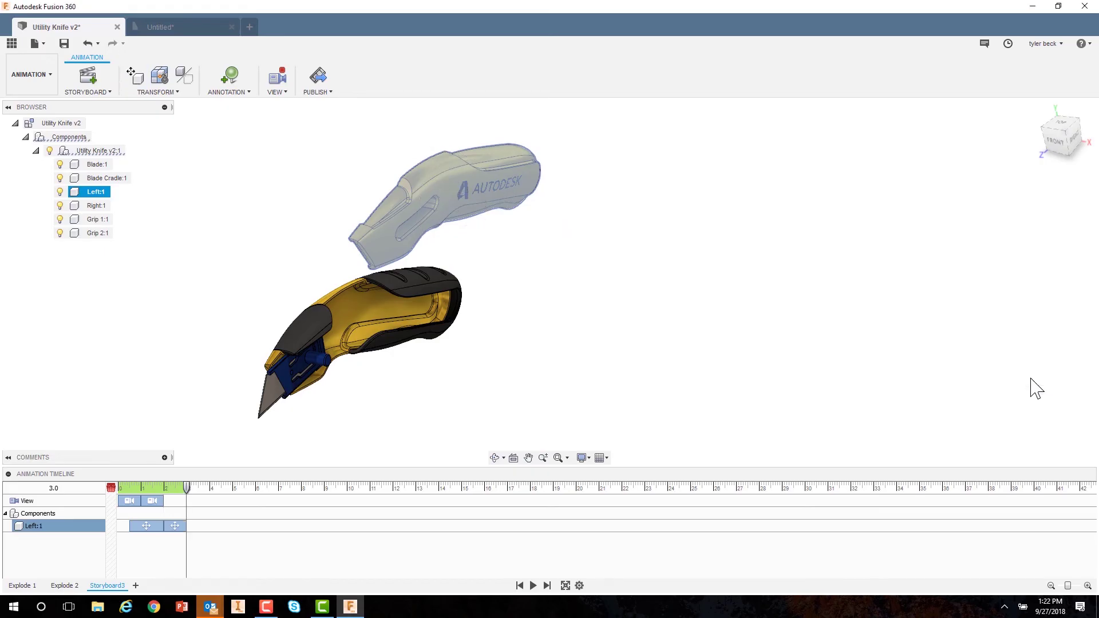
- Rewind, delete the recorded view change and play the animation from the start
left_click_drag(187, 489, 112, 490)
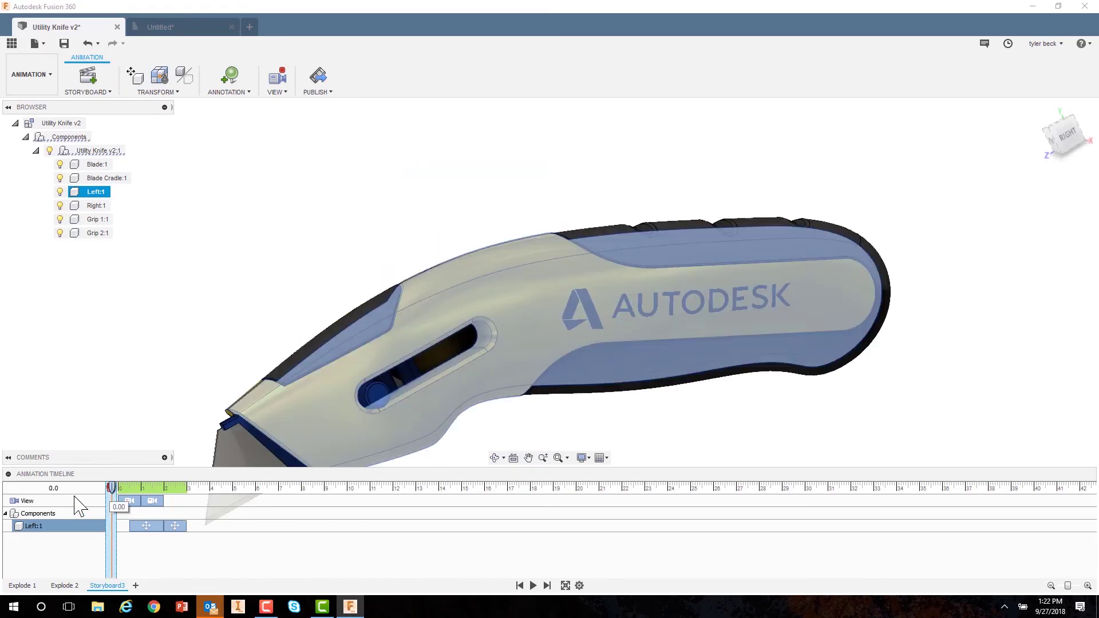
left_click(147, 507)
left_click(131, 501)
key("Delete")
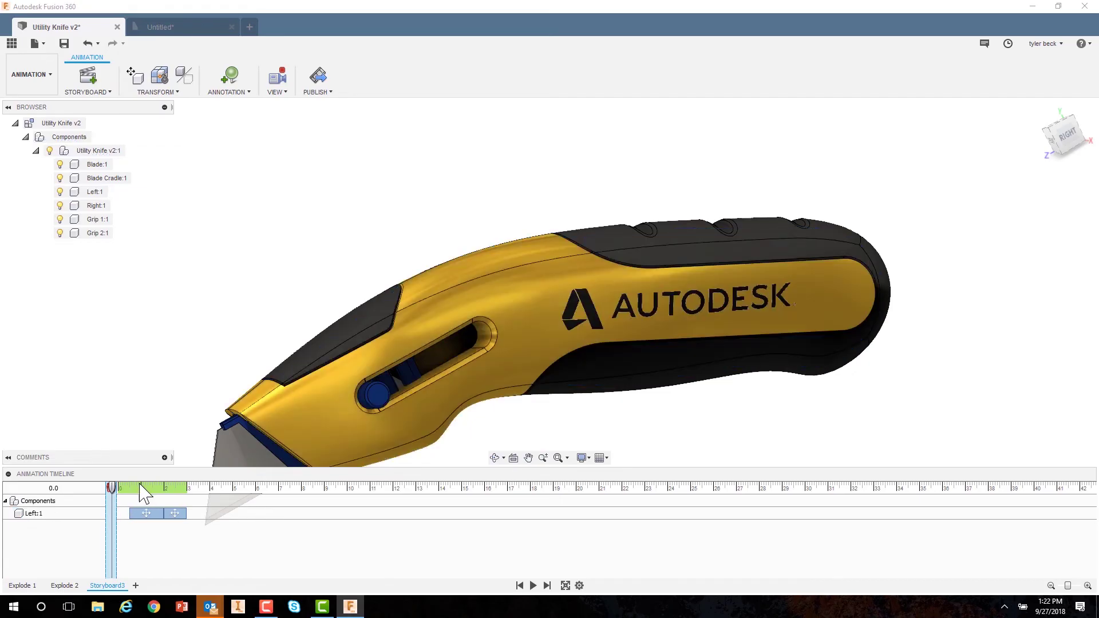
key("space")
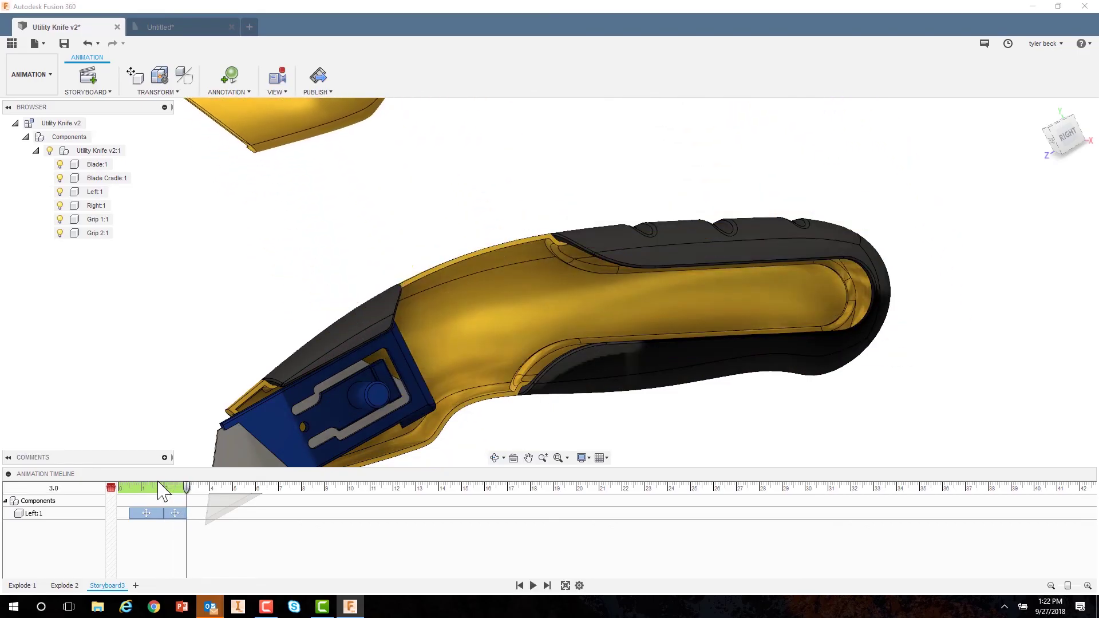
- Return to the home view, framing both knife halves for a View keyframe
left_click(477, 342)
key("Escape")
left_click(1041, 110)
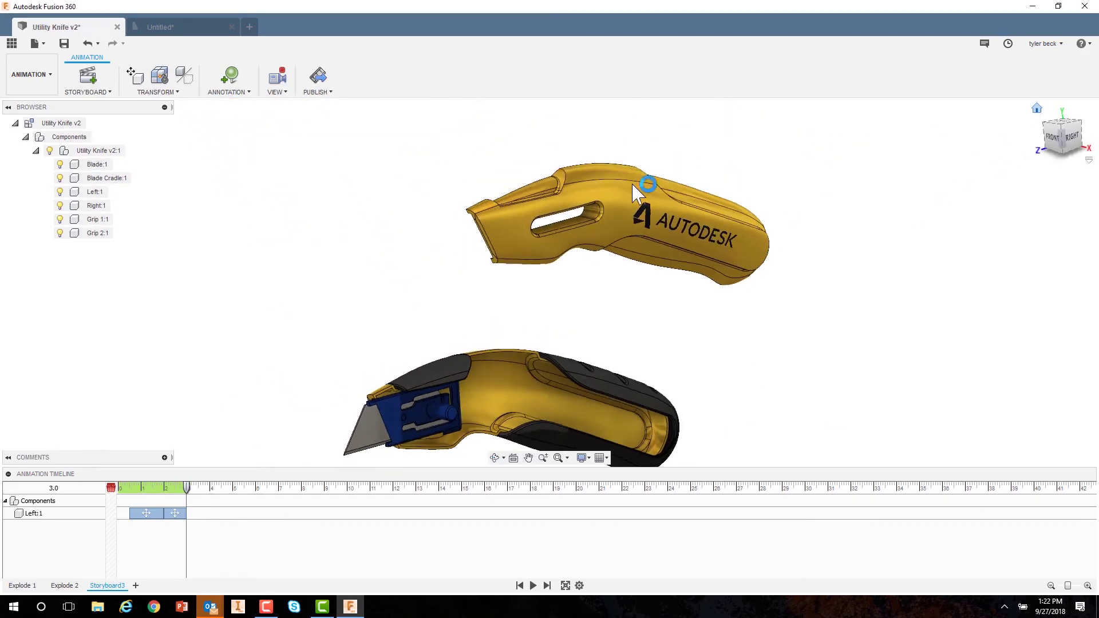
left_click(550, 280)
left_click(584, 346)
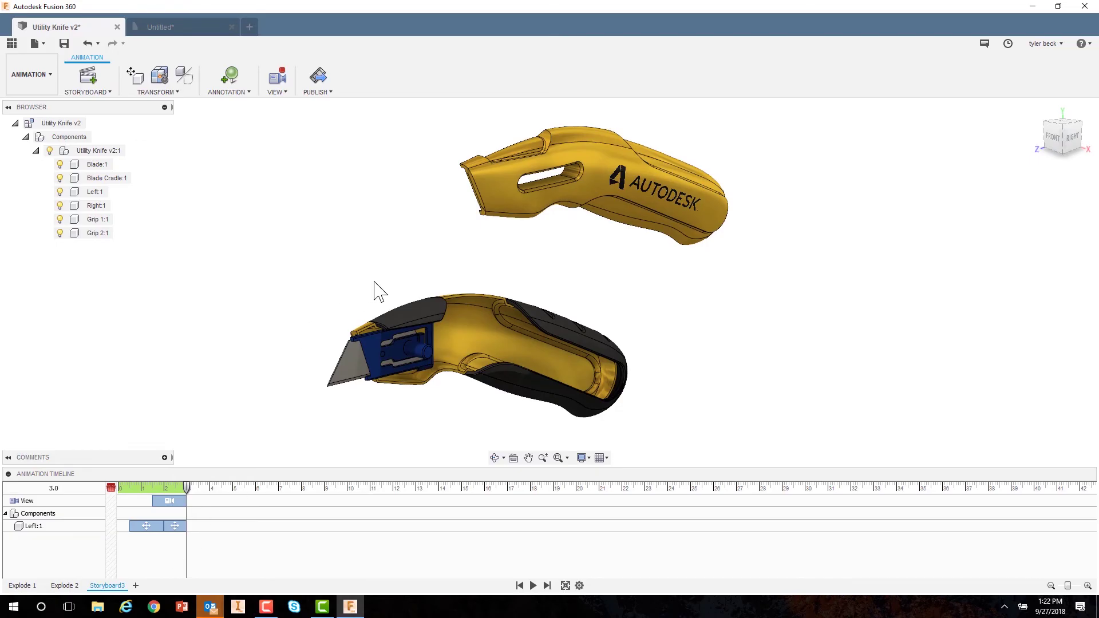
- Orbit to an angled view and turn on Trail Line Visibility for Left:1
middle_click_drag(376, 290, 584, 270, "shift")
left_click(584, 270)
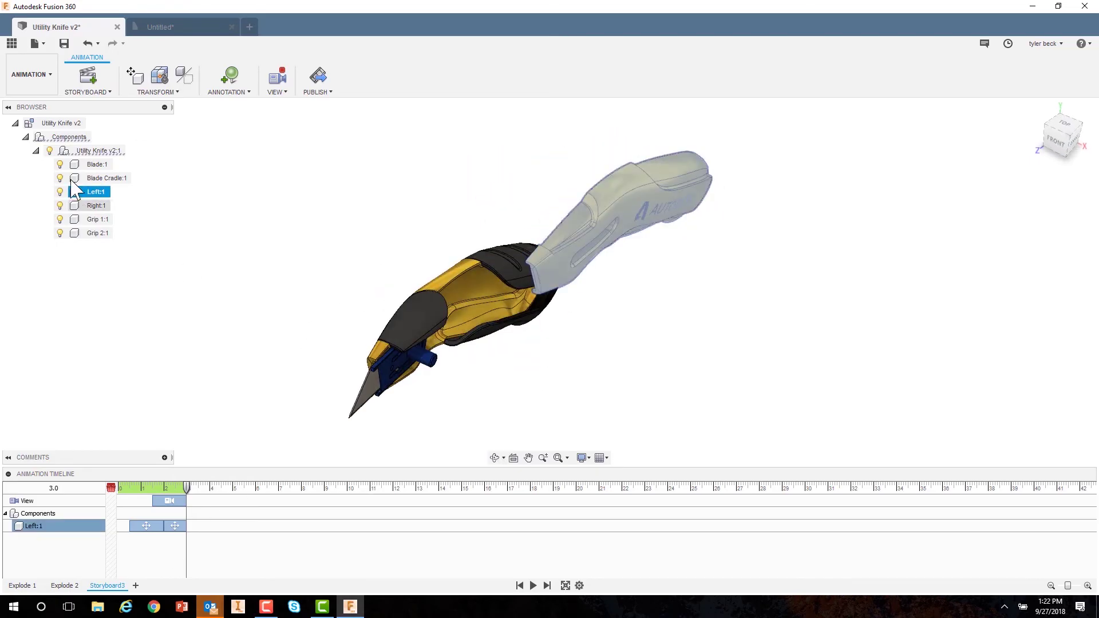
left_click(135, 76)
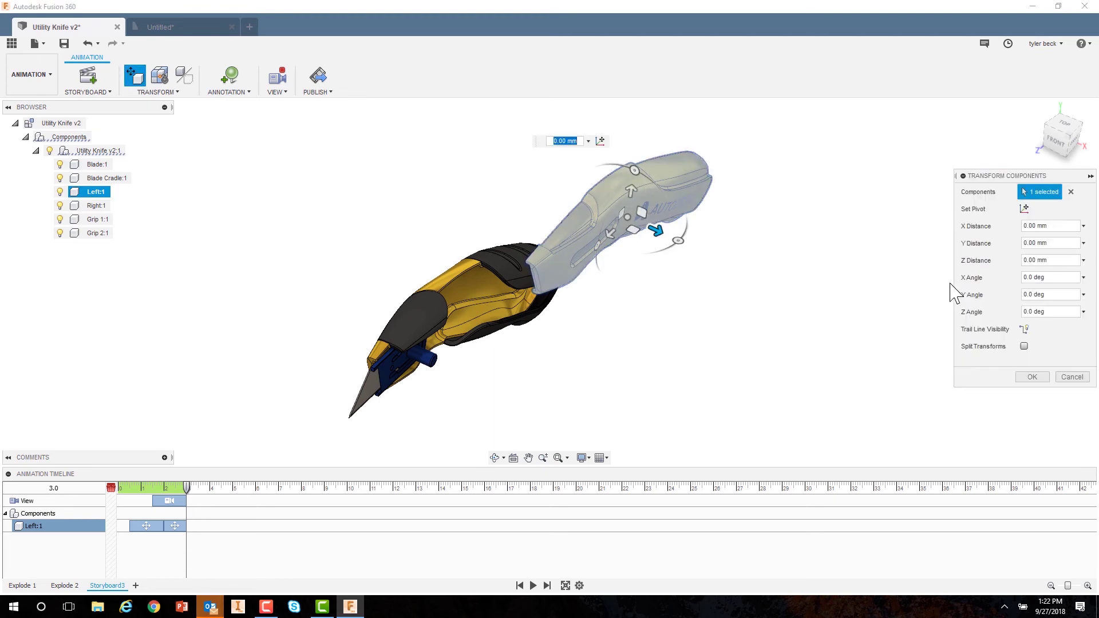
left_click(1024, 330)
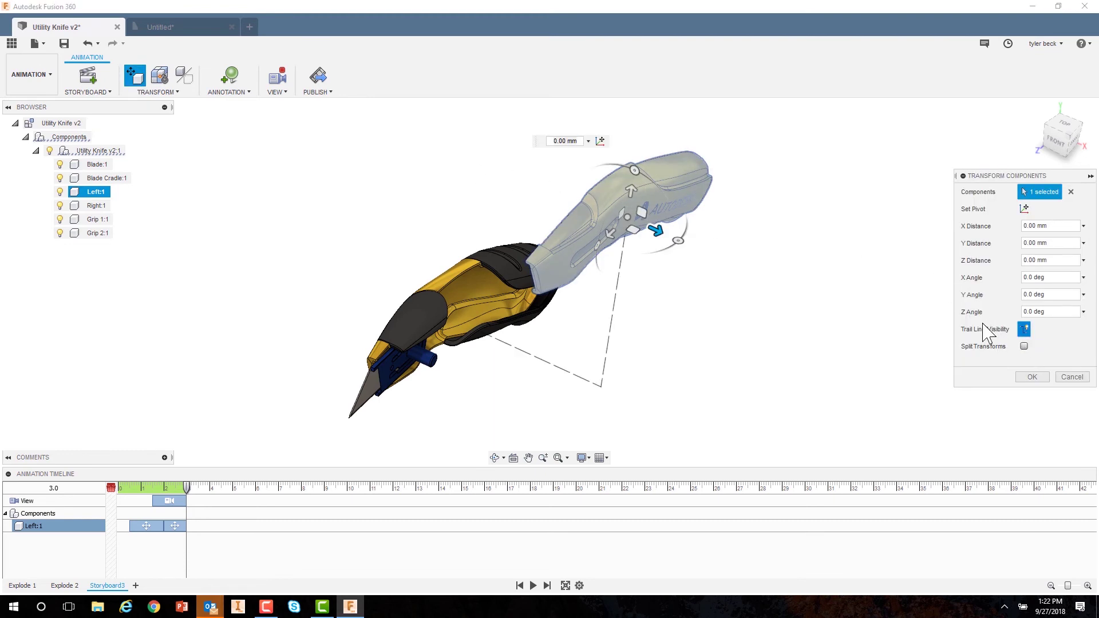
- Select the right half, Right:1, and adjust the view
left_click(492, 303)
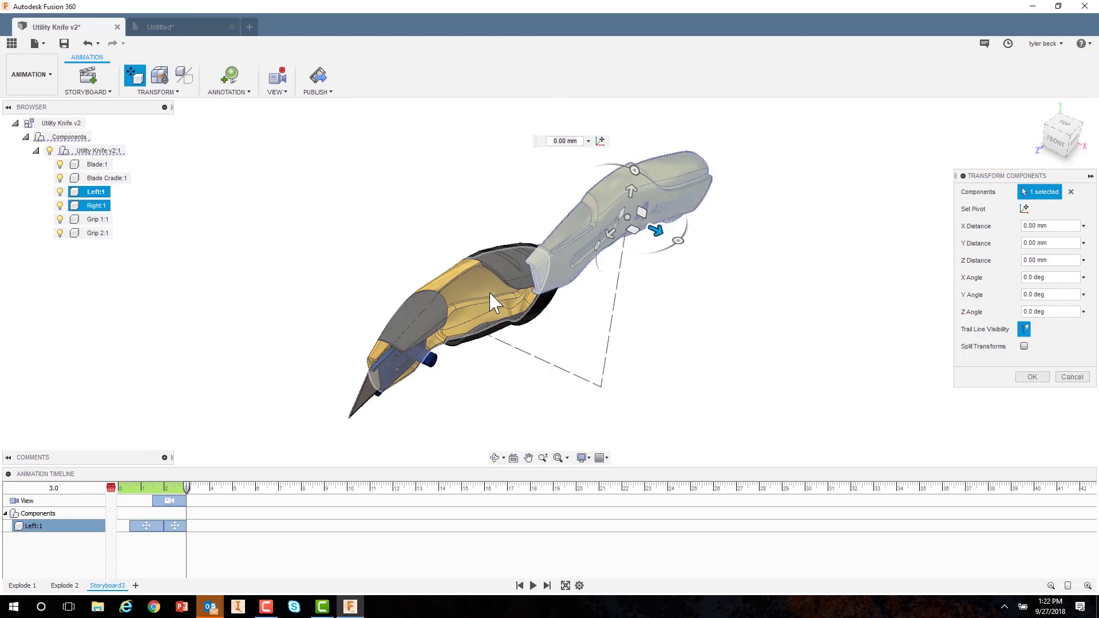
left_click(492, 303)
left_click_drag(471, 311, 344, 254)
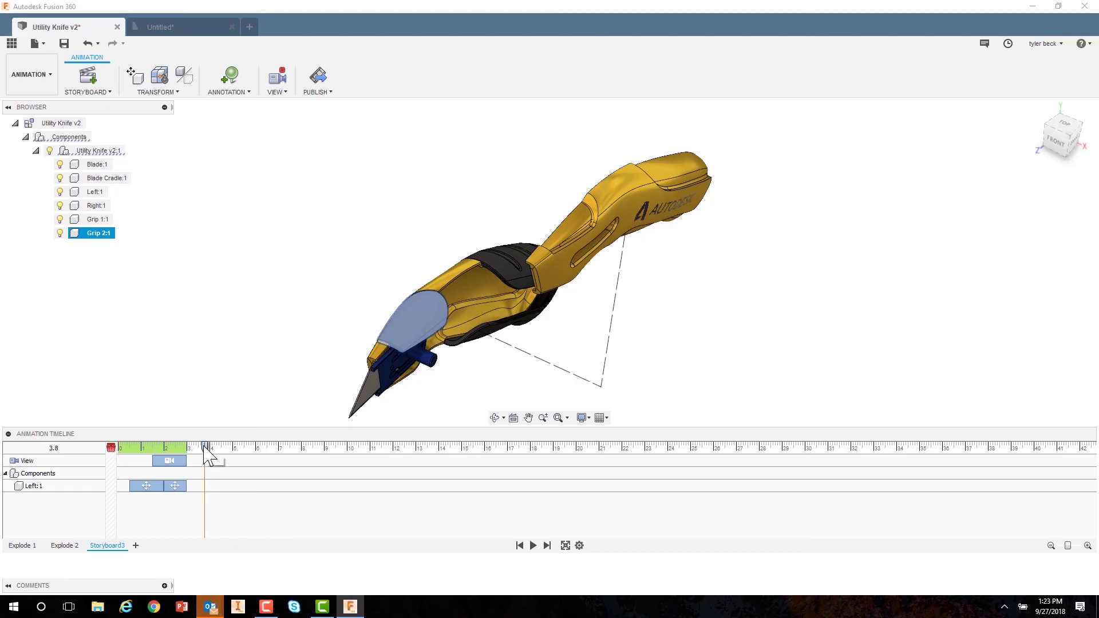
- Rotate Grip 2:1 about 72.2° around Z at the 5-second mark
left_click_drag(207, 453, 238, 456)
left_click(411, 387, "ctrl")
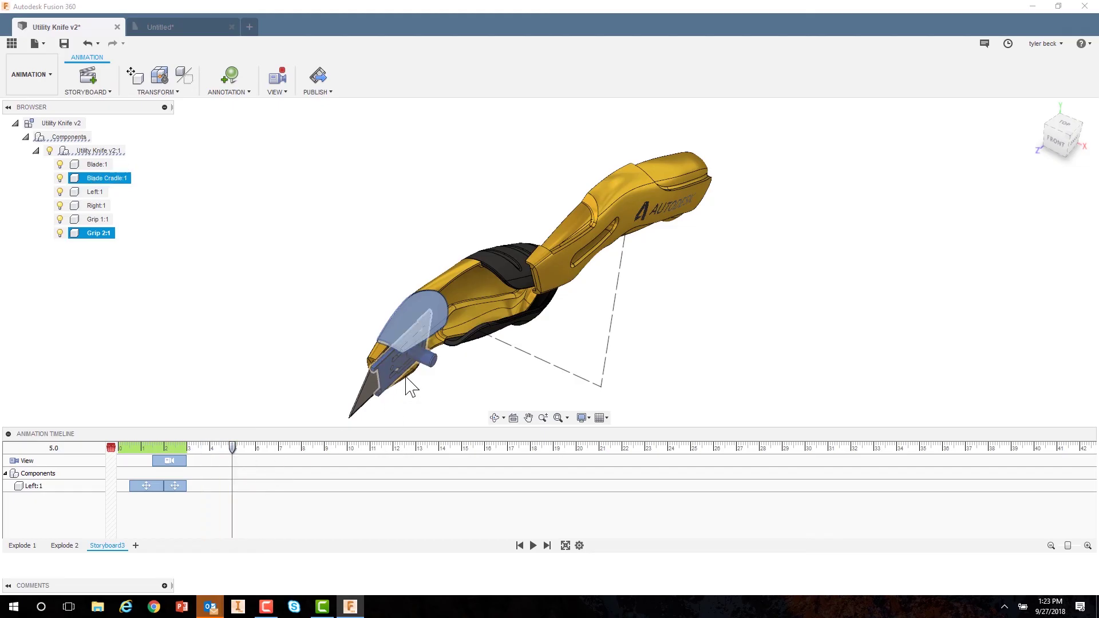
left_click(437, 316)
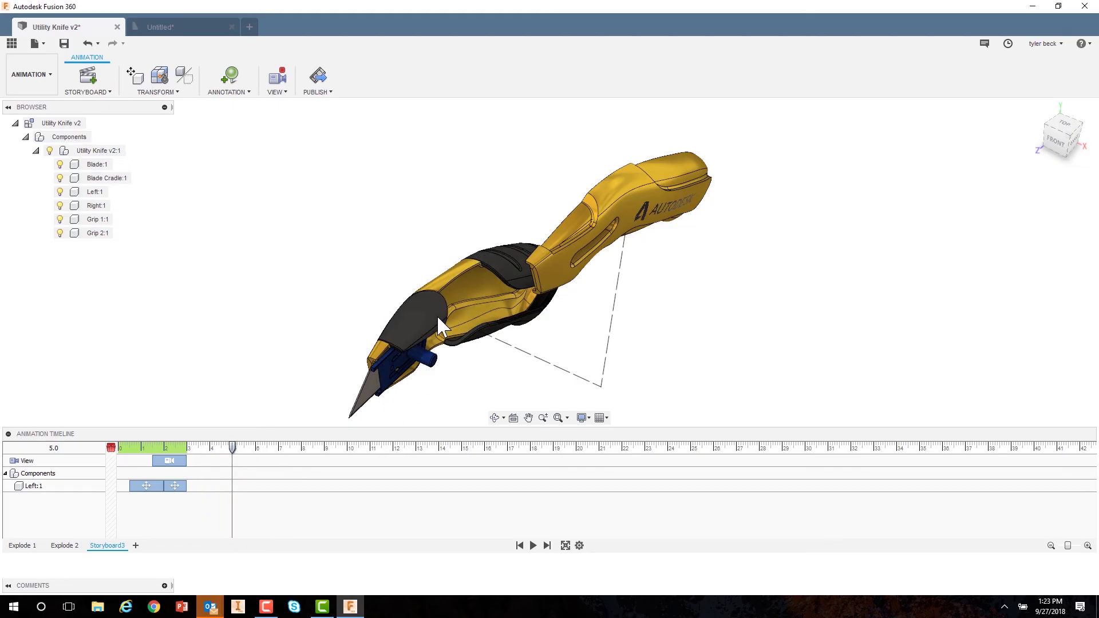
left_click(436, 315)
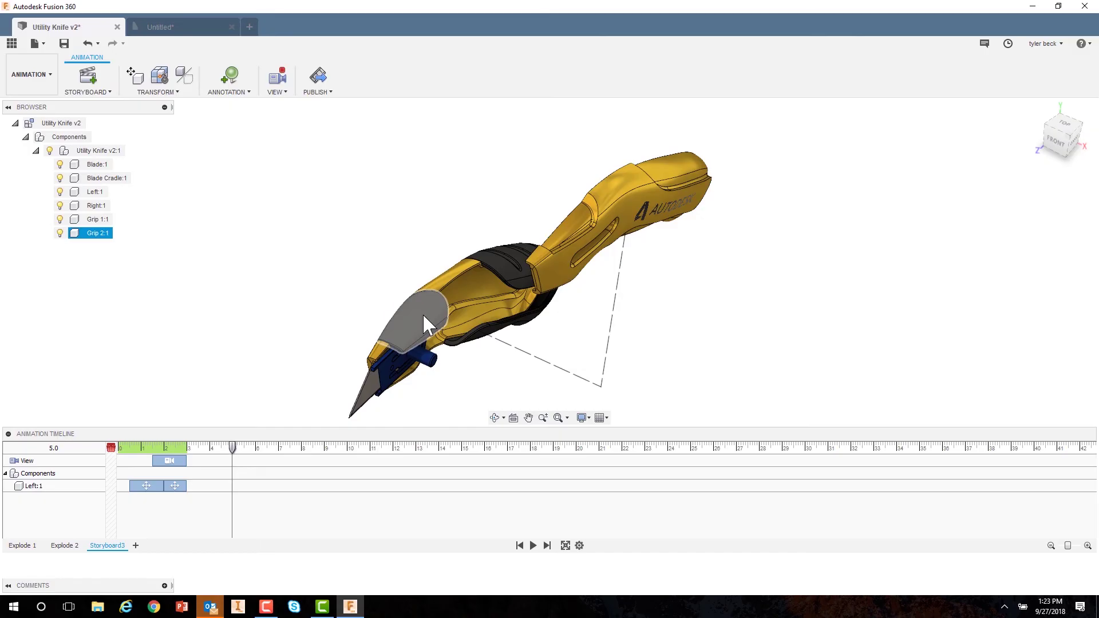
left_click(135, 78)
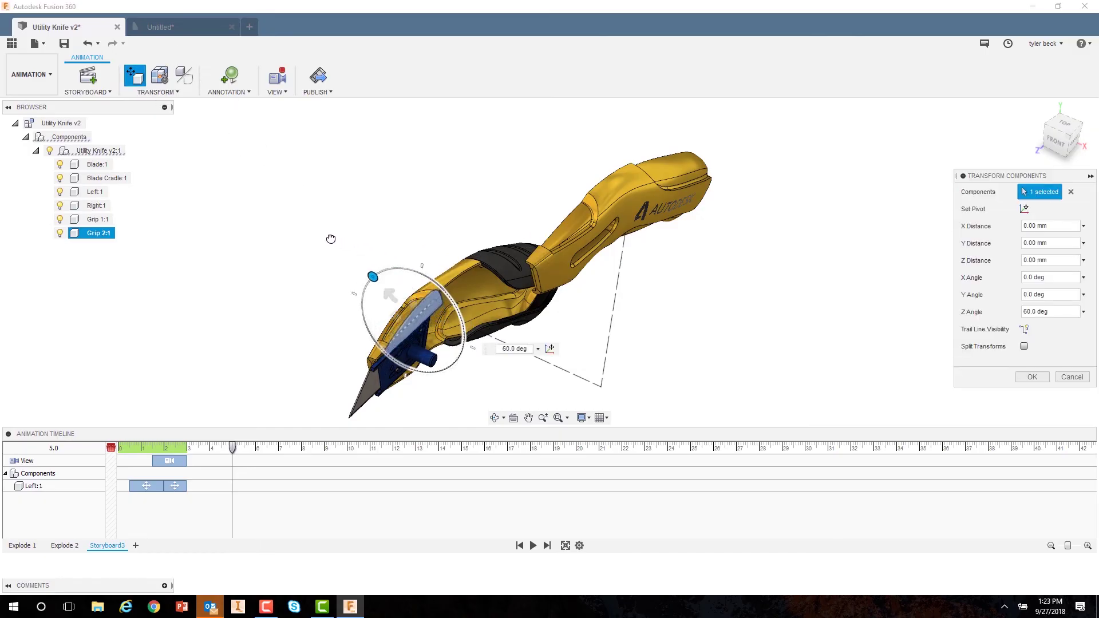
left_click_drag(427, 277, 277, 208)
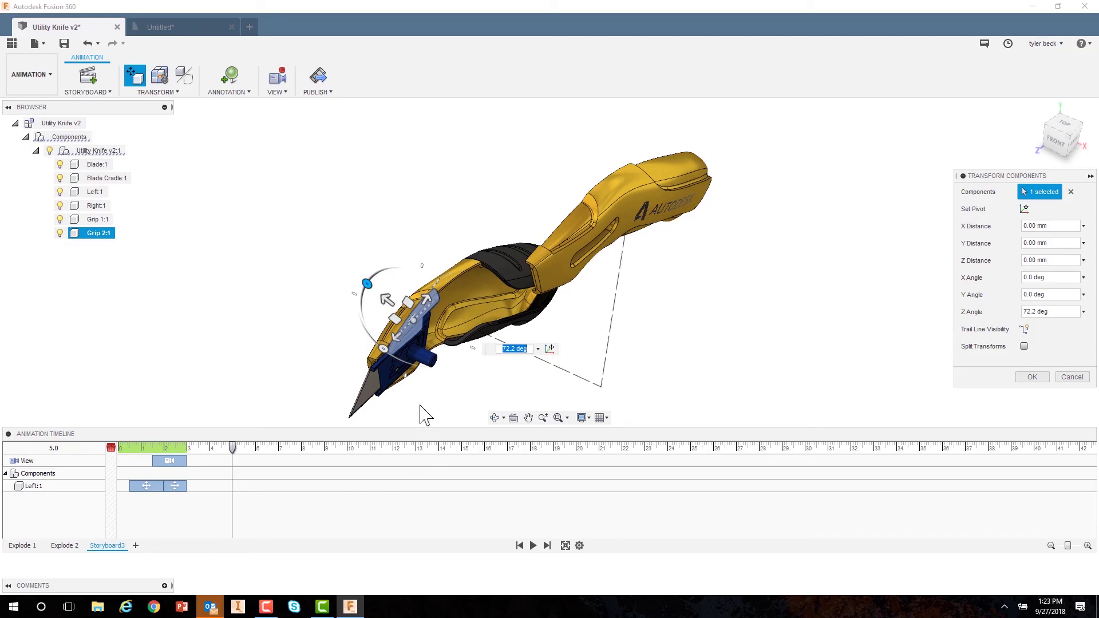
left_click(1031, 379)
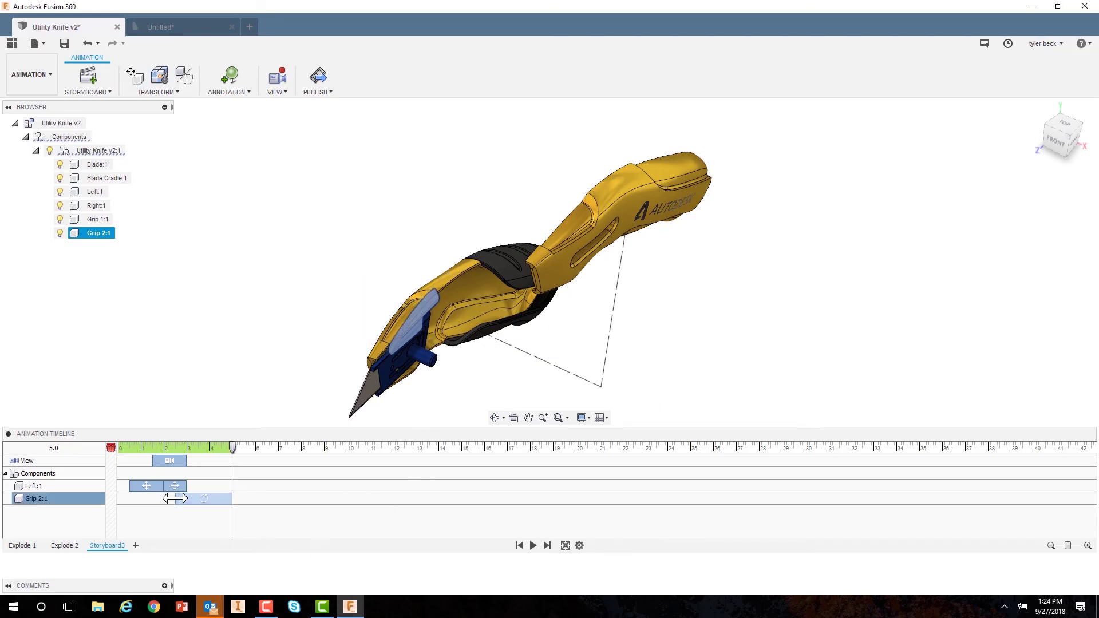
- Make the grip rotation start later and shorter, and shift Left:1's second move later
left_click_drag(175, 498, 208, 500)
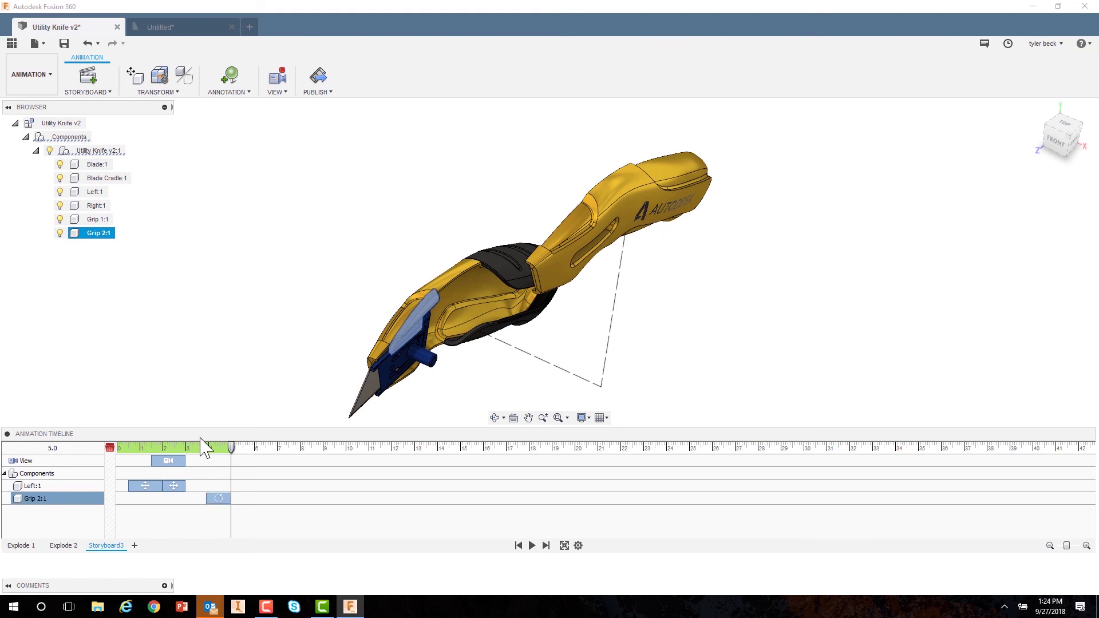
left_click_drag(226, 451, 197, 462)
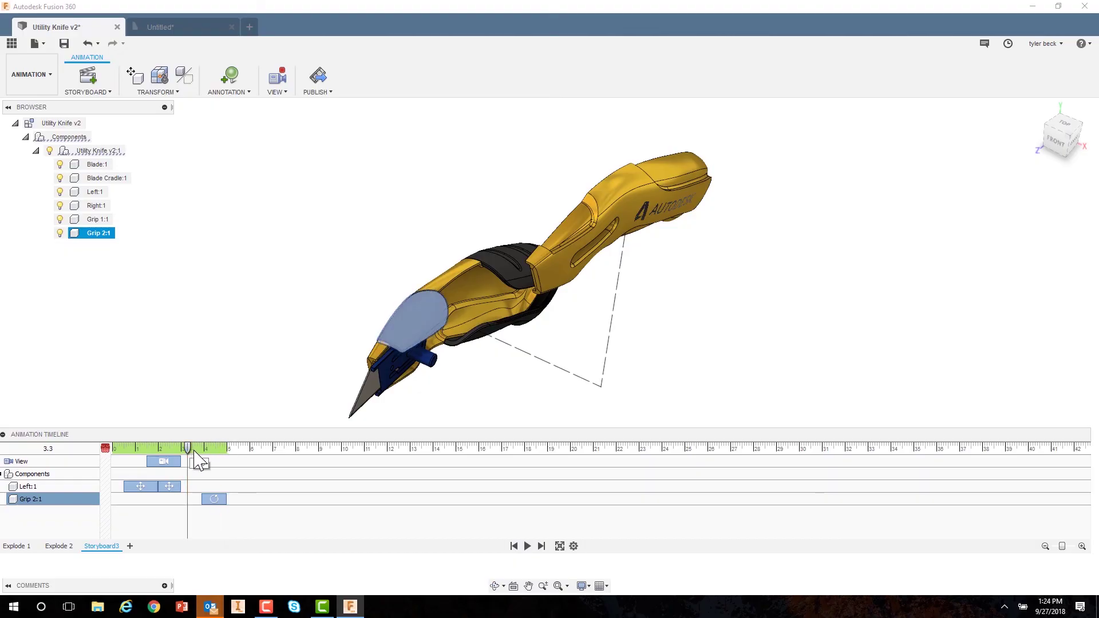
left_click(197, 464)
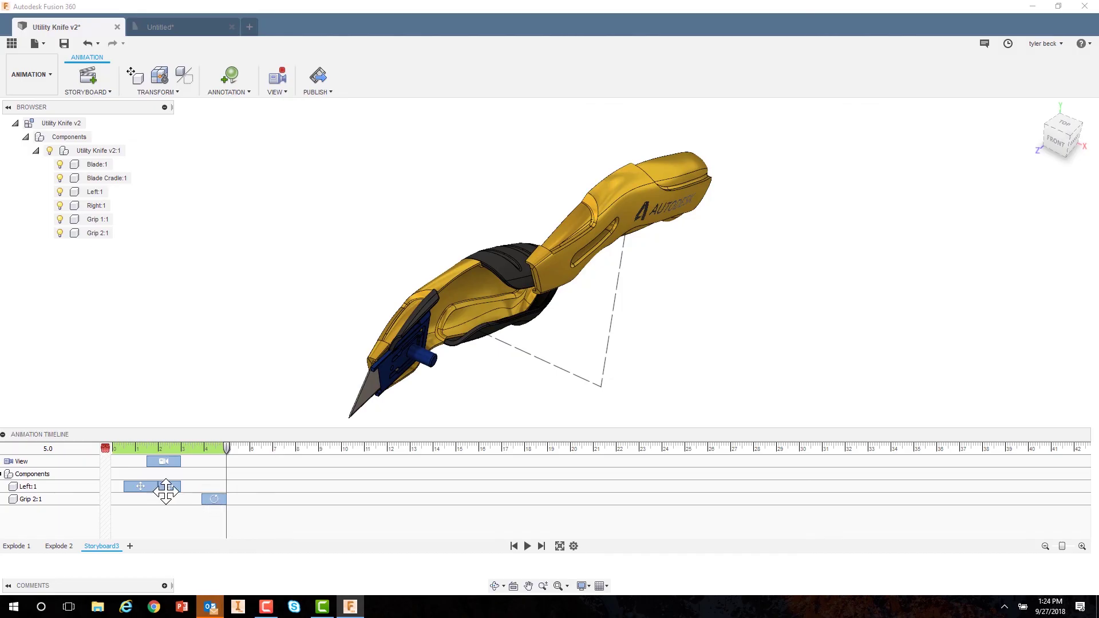
mouse_move(166, 487)
left_mouse_down()
mouse_move(206, 487)
mouse_move(160, 483)
left_mouse_up()
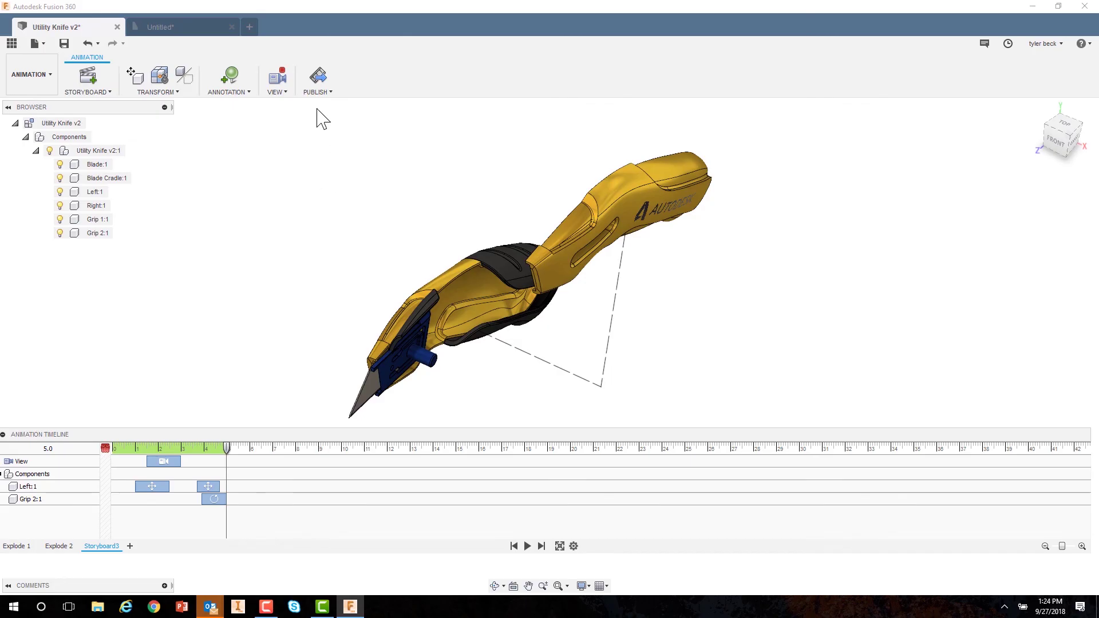
- Start a video publish at 1920 x 1080 (16:9) resolution
left_click(319, 91)
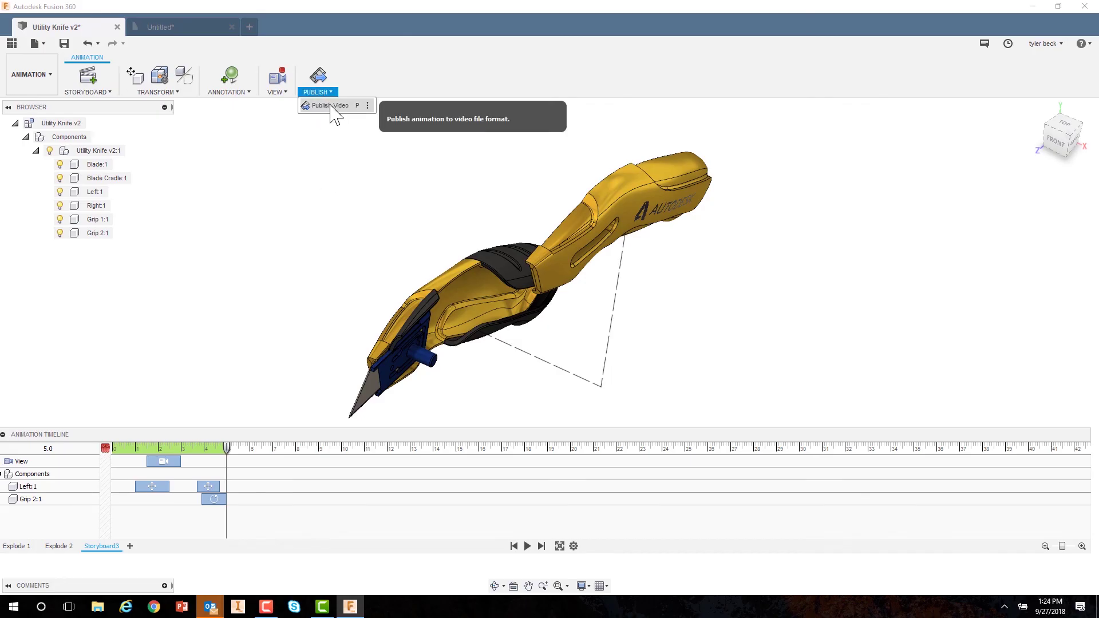
left_click(334, 106)
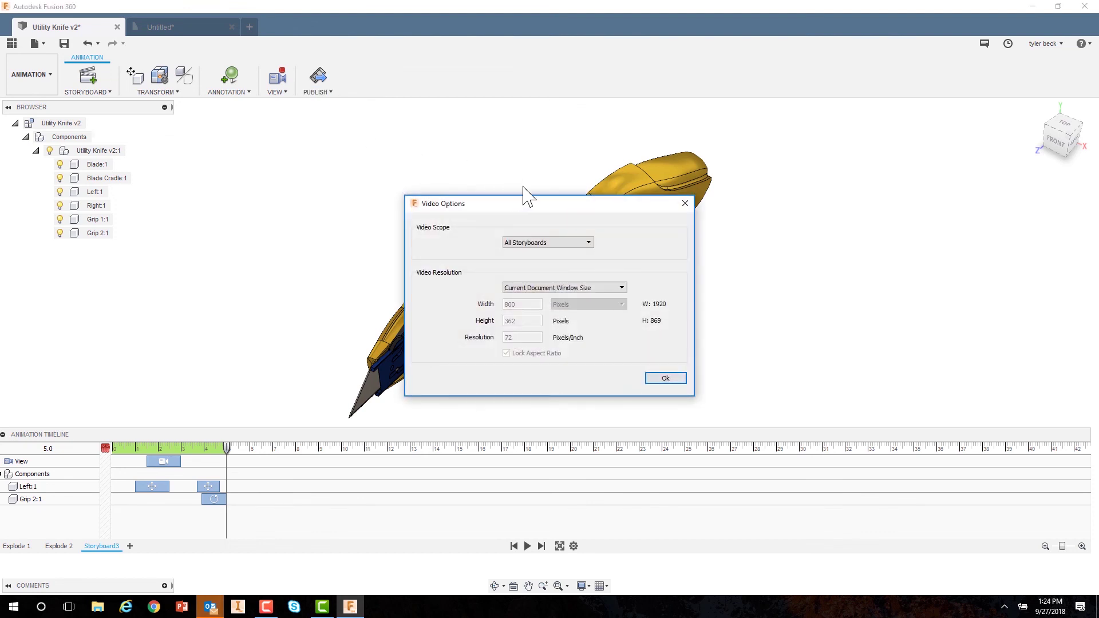
left_click(589, 288)
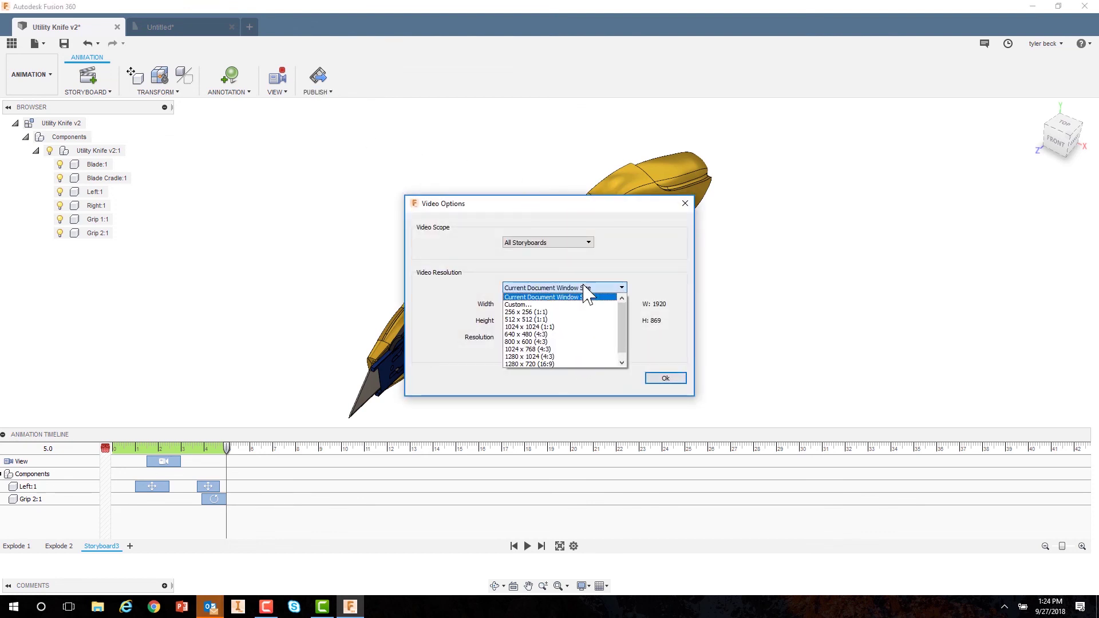
scroll(585, 361, "down", 3)
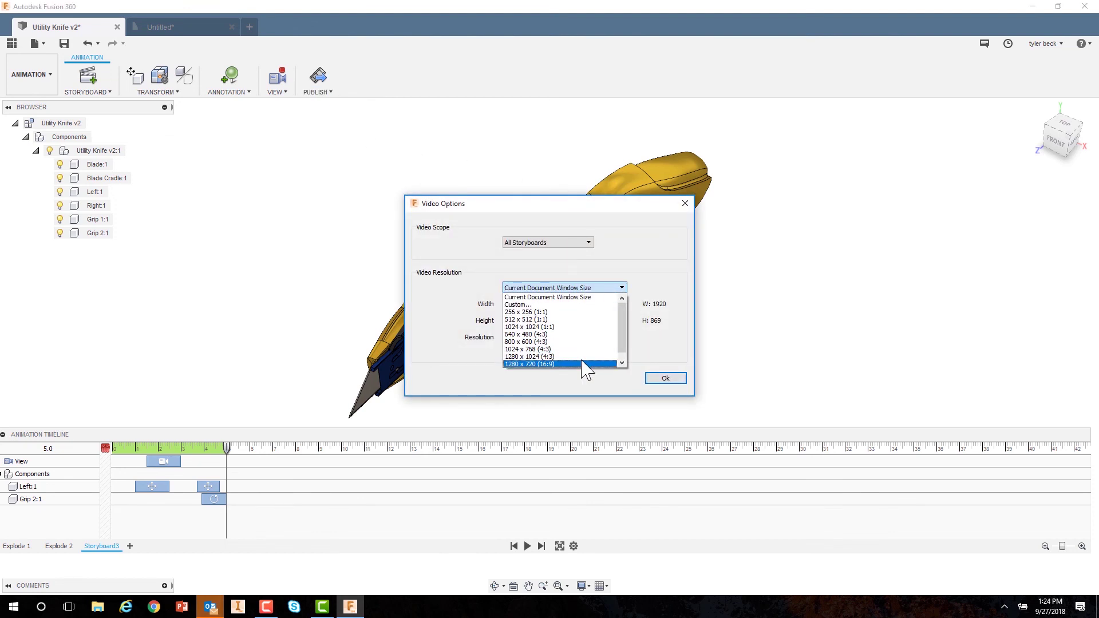
left_click(585, 367)
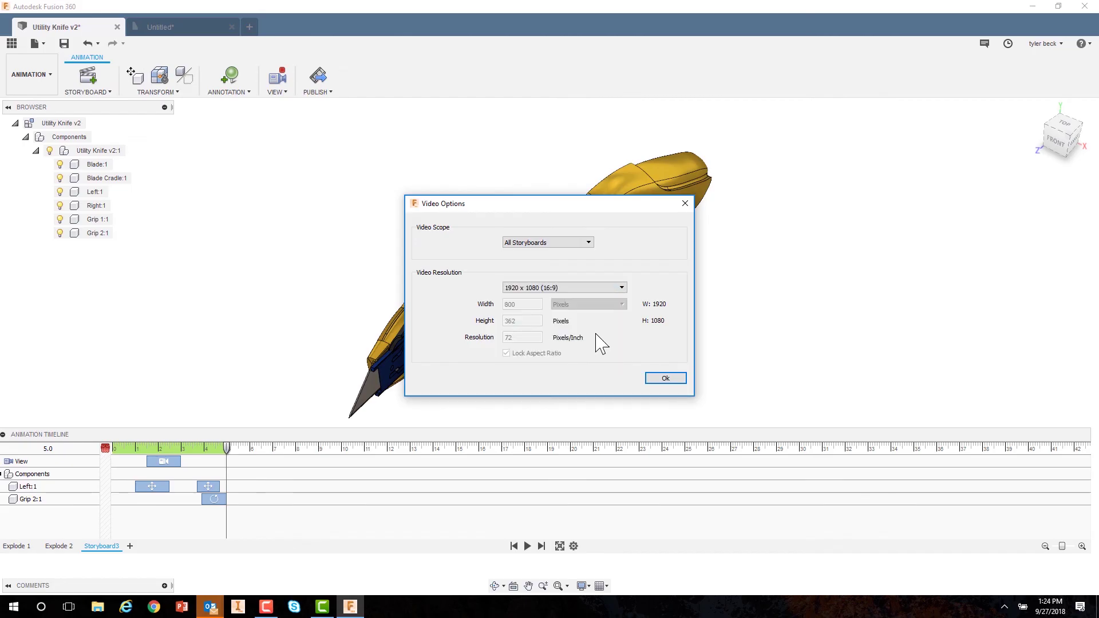
- Limit the video to the Current Storyboard and save it as AVI
left_click(582, 242)
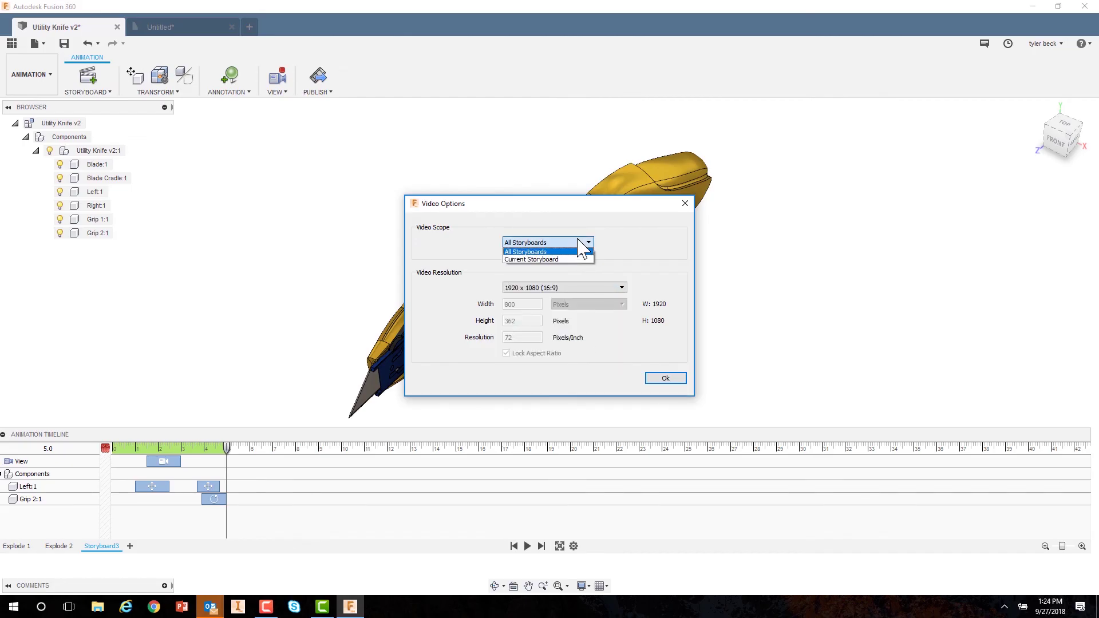
left_click(651, 267)
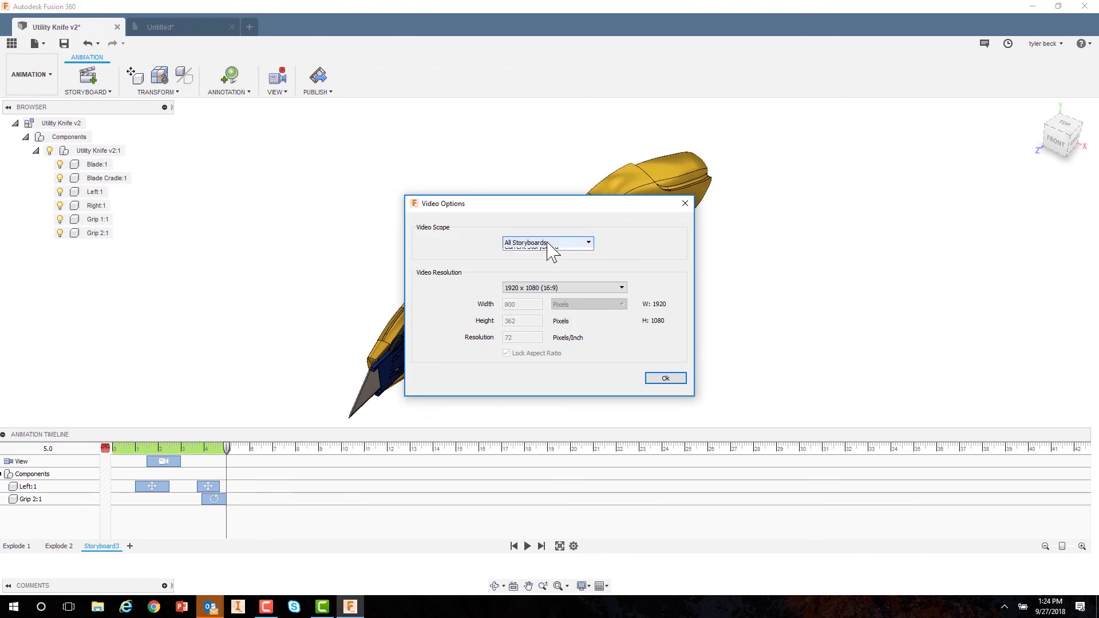
left_click(581, 244)
left_click(546, 261)
left_click(664, 380)
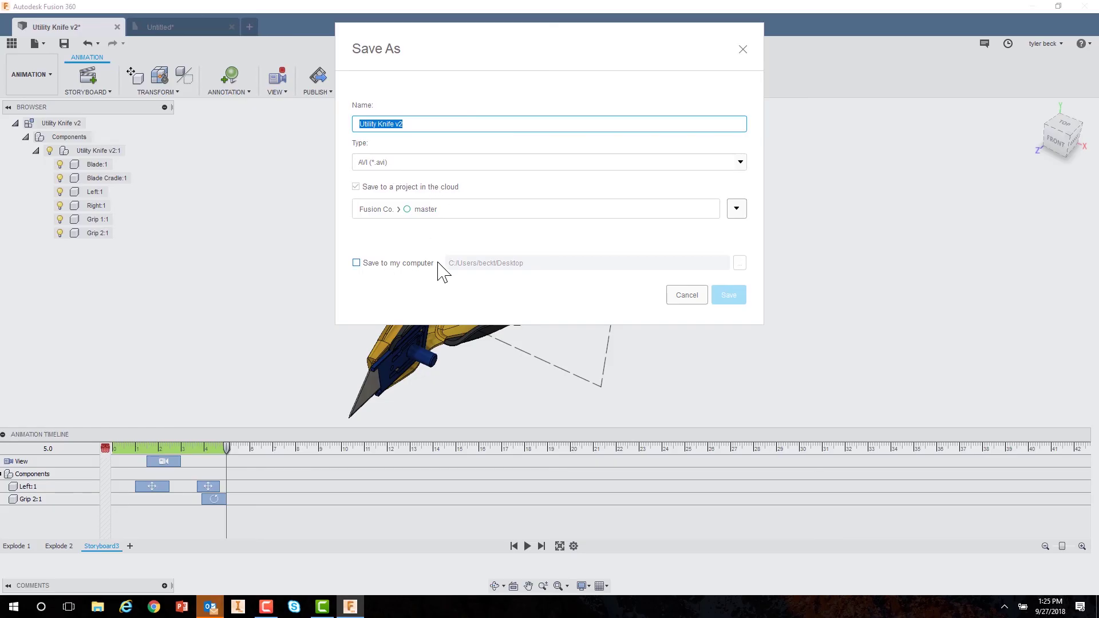
left_click(687, 296)
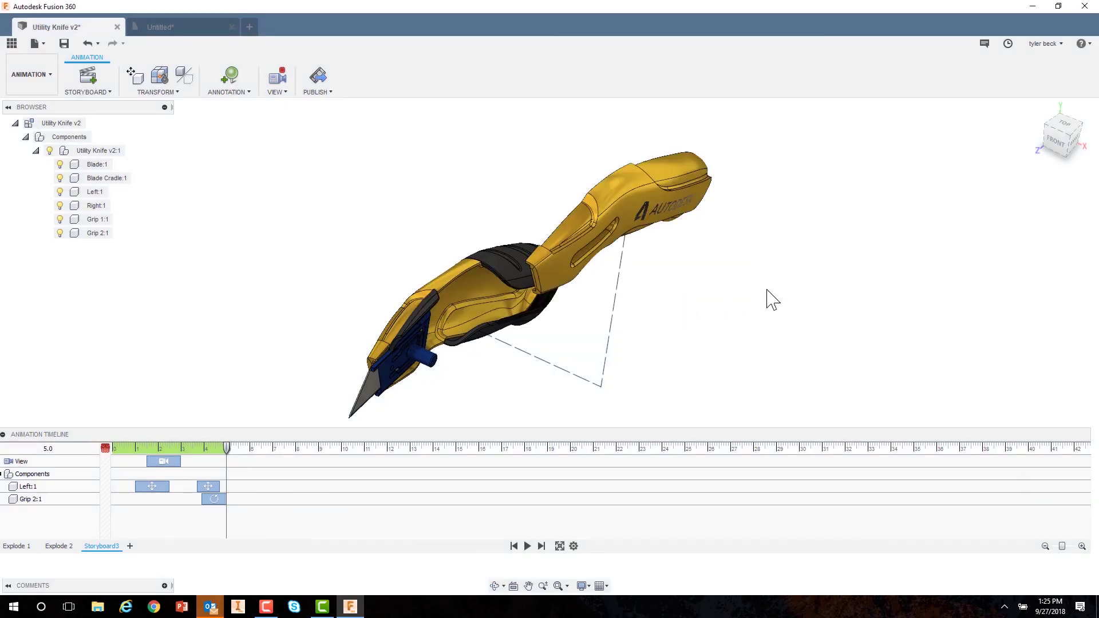